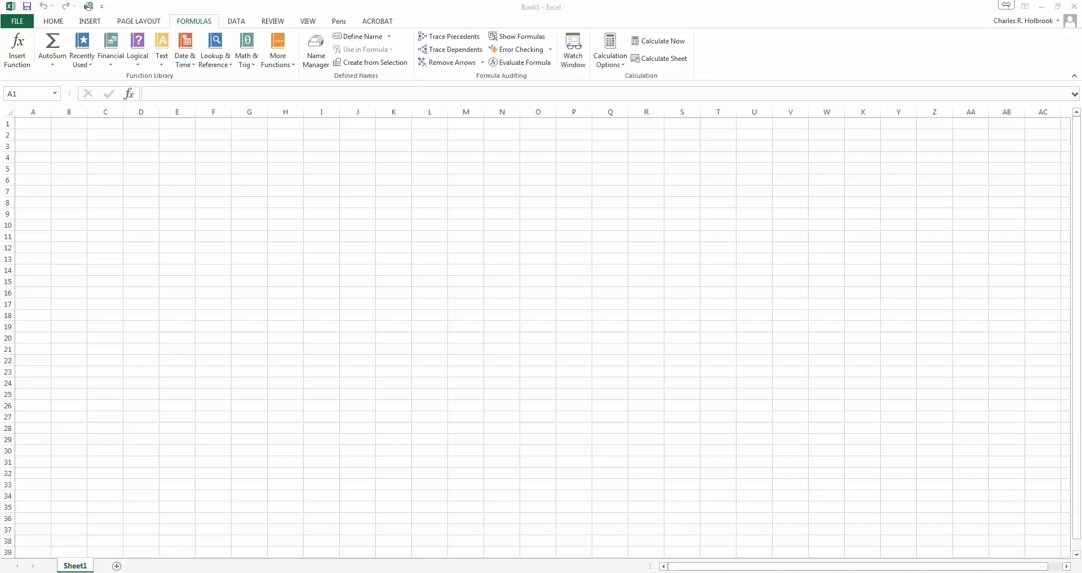
- Switch to the Text Messages workbook and look through the full list of text messages sent in column A
left_click(237, 543)
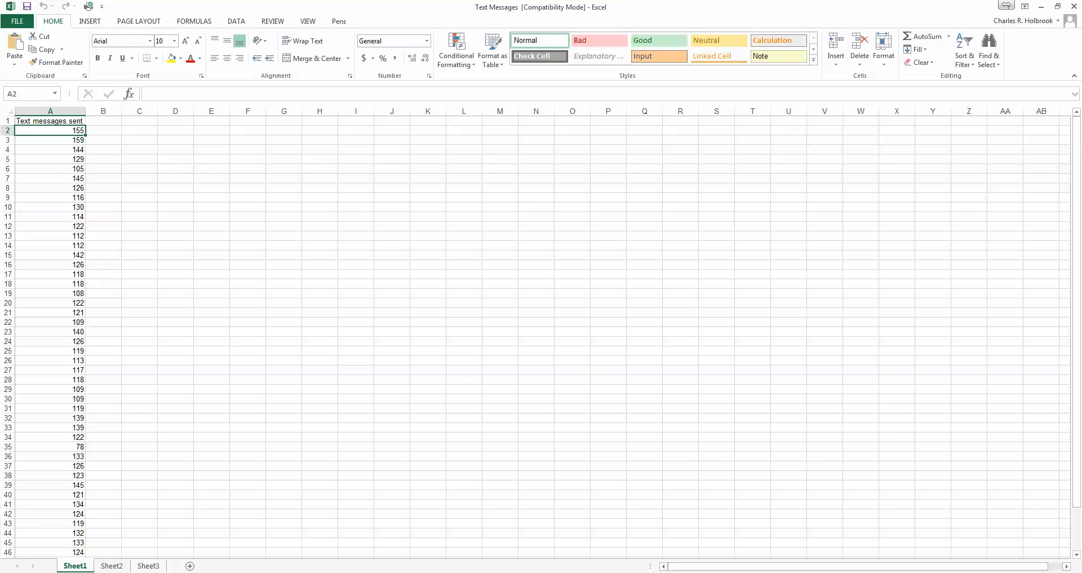
scroll(64, 178, "down", 1)
scroll(63, 178, "down", 3)
scroll(61, 270, "up", 3)
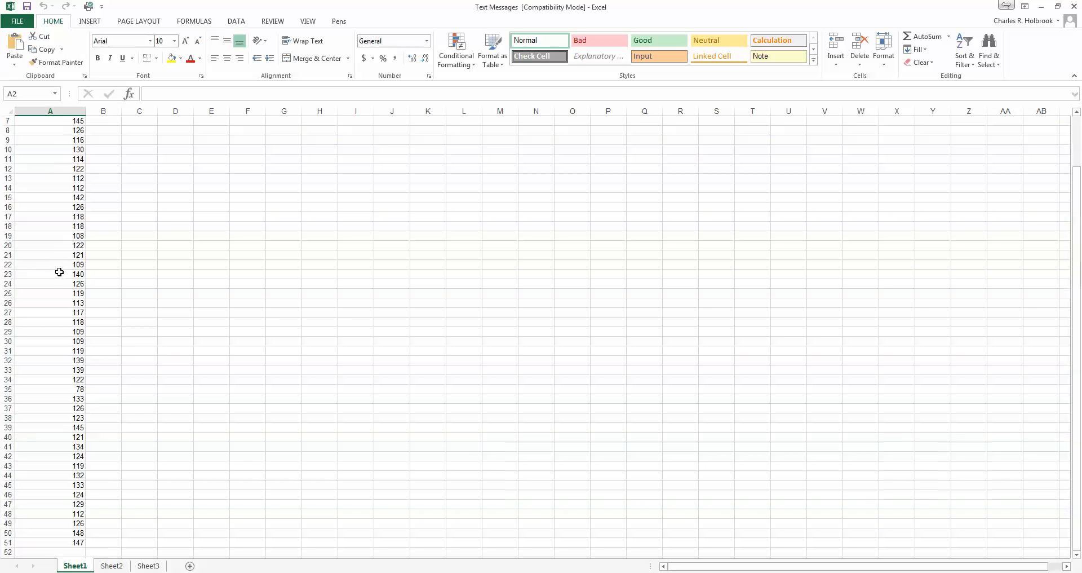
- Enter the heading "1) Create a frequency distribution." in F2 and slightly widen column A
left_click(240, 133)
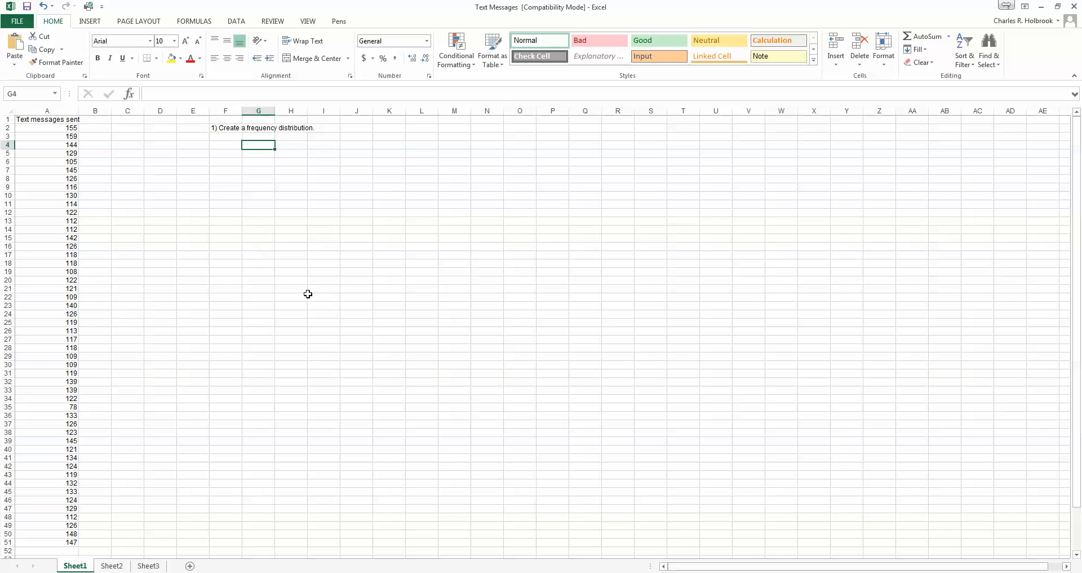
left_click_drag(78, 108, 83, 107)
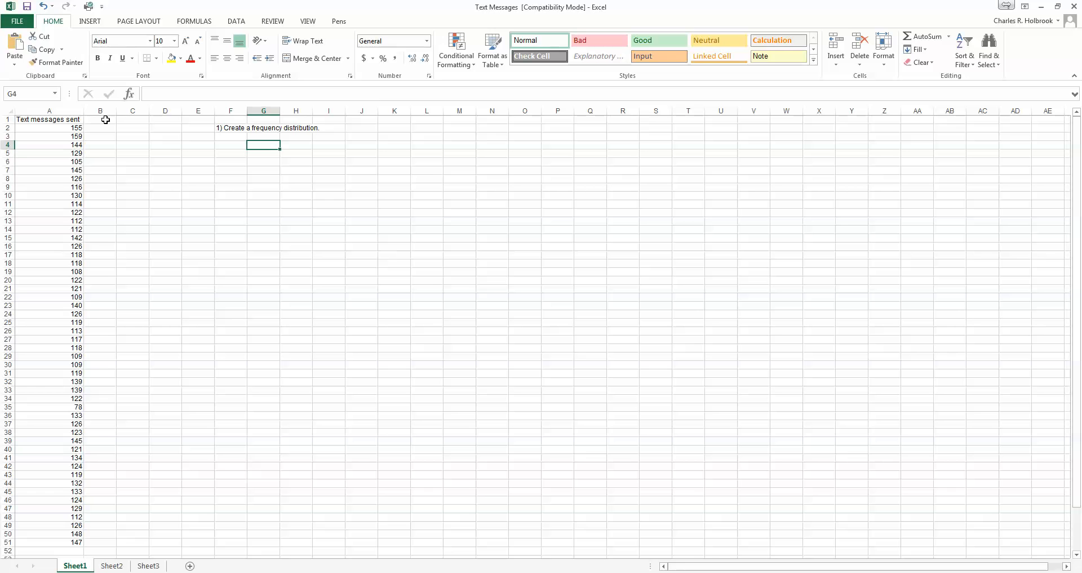
- Widen column B slightly and enter the header "Sort" in B1
left_click(105, 119)
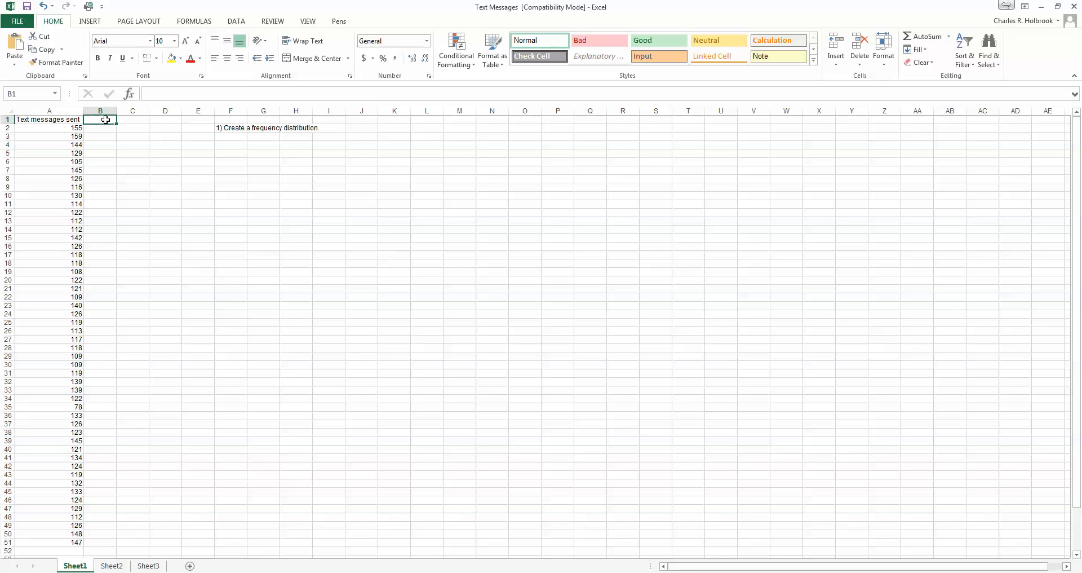
left_click_drag(117, 110, 128, 111)
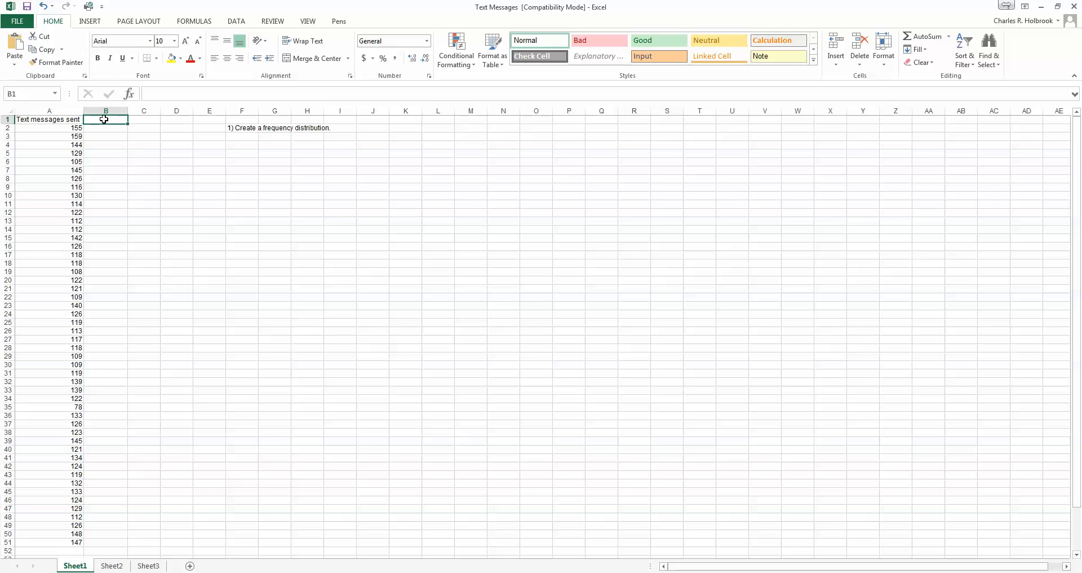
type("Sort")
- Copy the data in A2:A51 and paste it as values only into column B starting at B2
left_click_drag(61, 127, 75, 542)
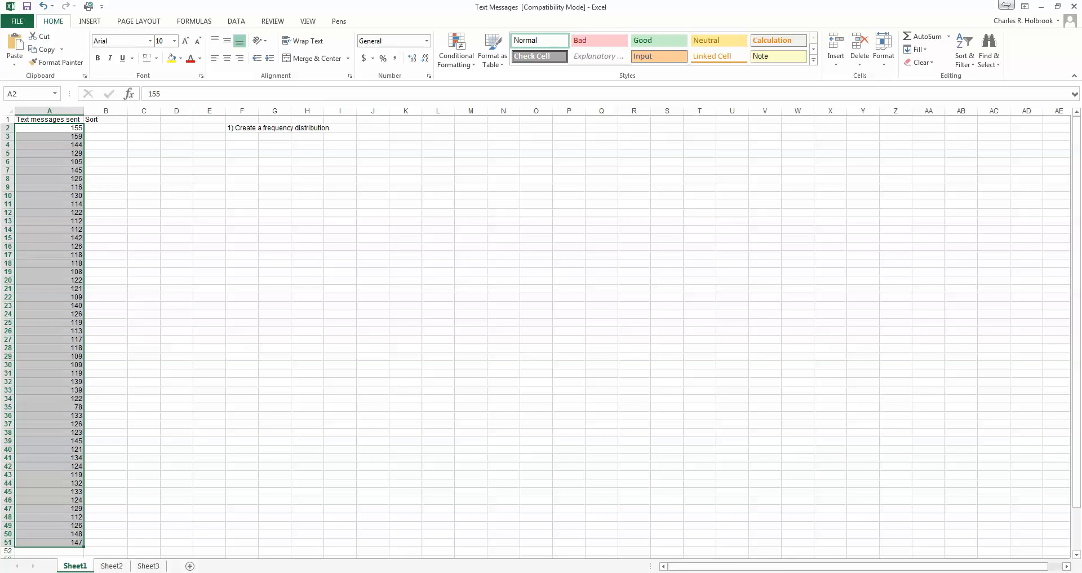
right_click(45, 197)
left_click(87, 219)
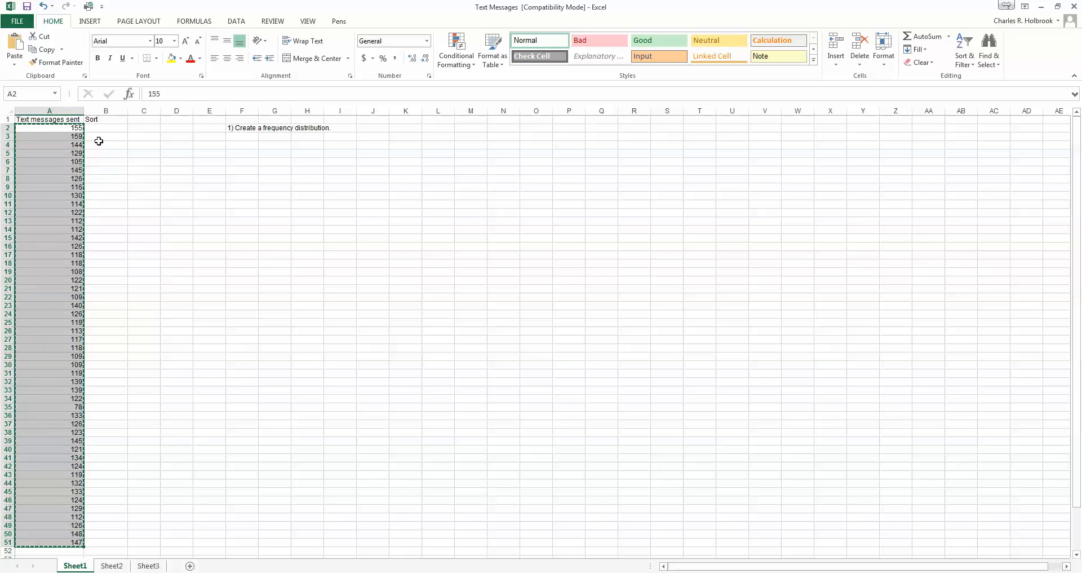
left_click(105, 129)
right_click(104, 129)
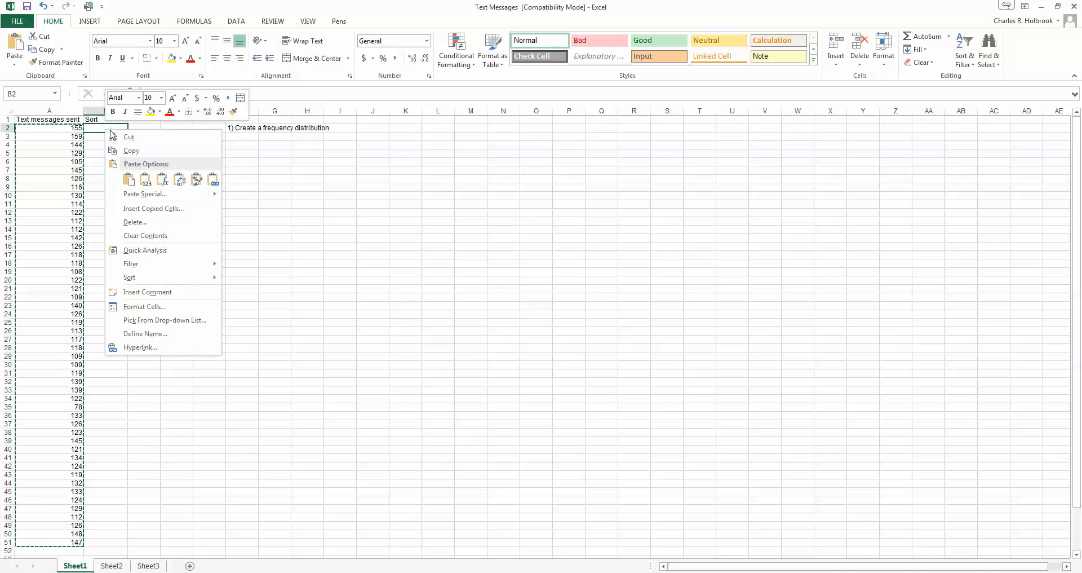
left_click(146, 180)
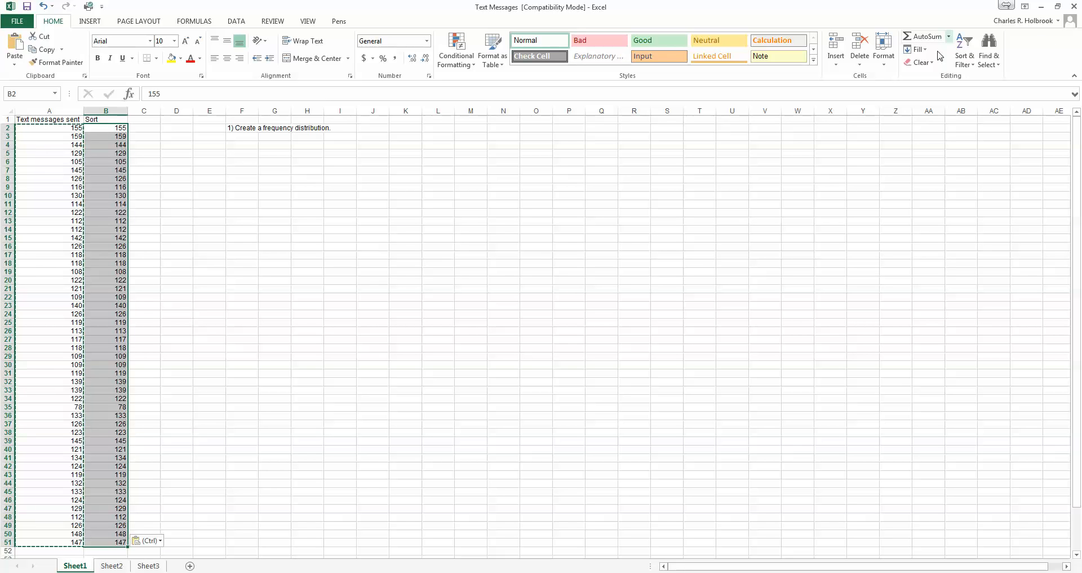
- Sort the values in column B from smallest to largest, continuing with the current selection only
left_click(963, 61)
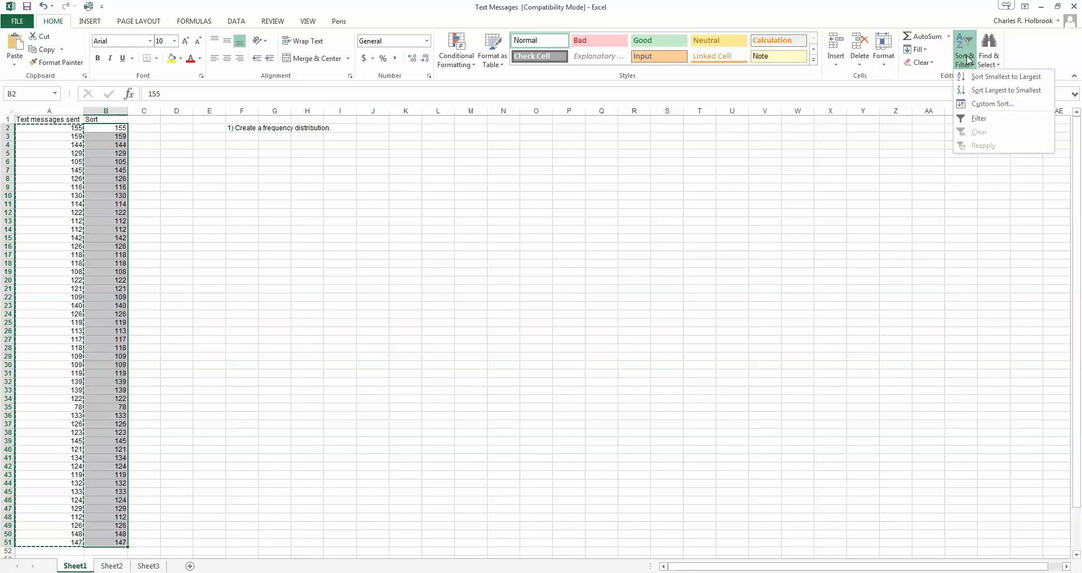
left_click(988, 78)
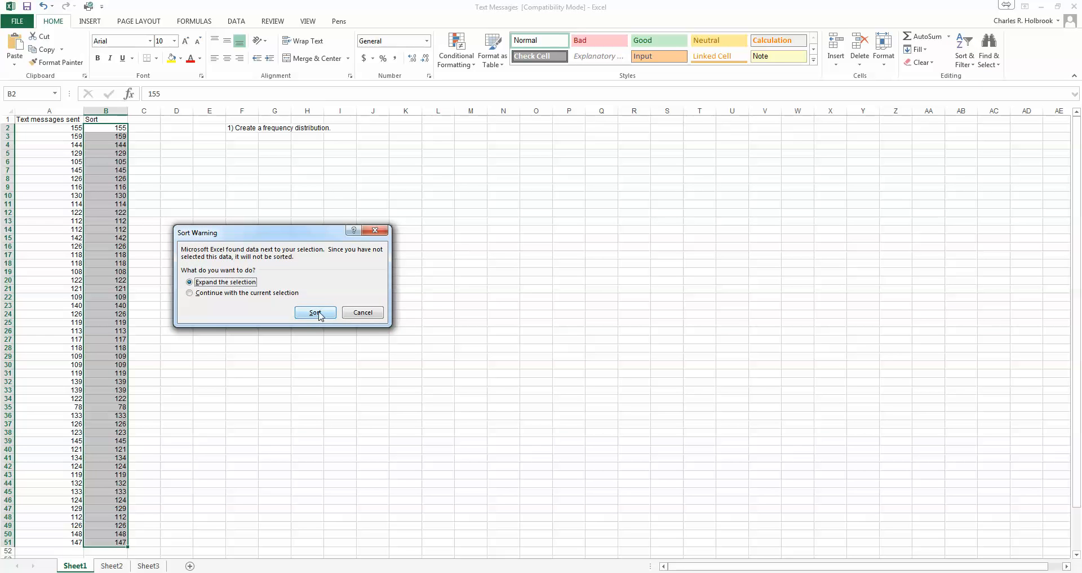
left_click(210, 295)
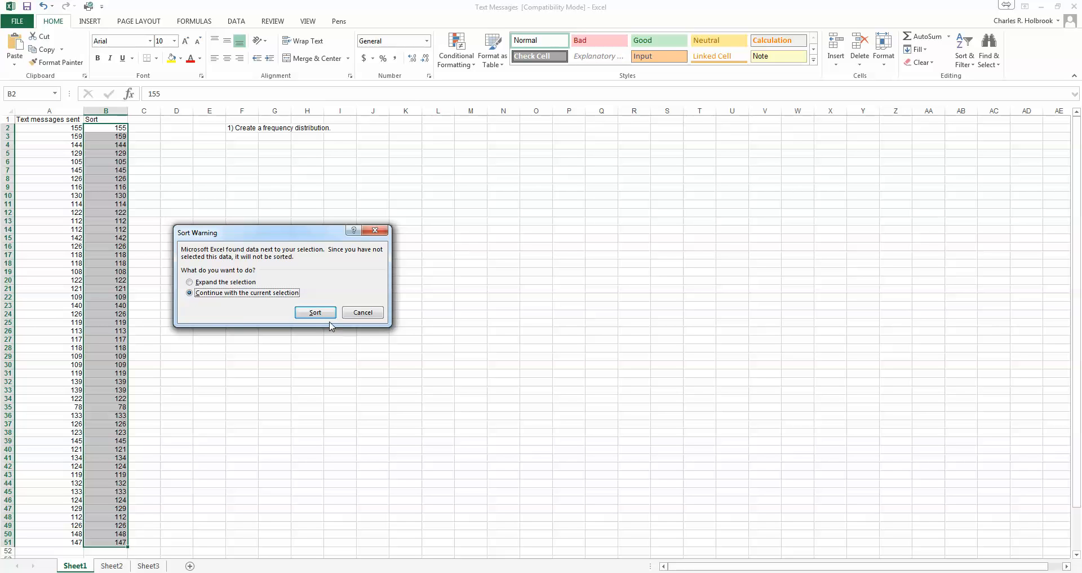
left_click(317, 313)
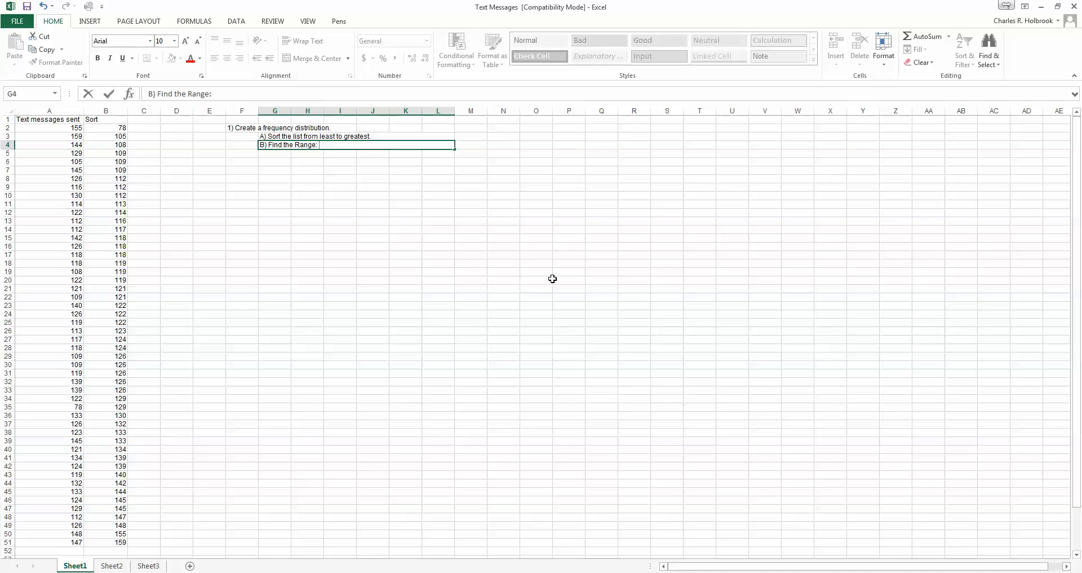
- Complete the note in G4 as "B) Find the Range: 159 - 78 = 81, for this example use 5 classes."
type("159")
type("- 78")
type(" = 81")
type("or this examp")
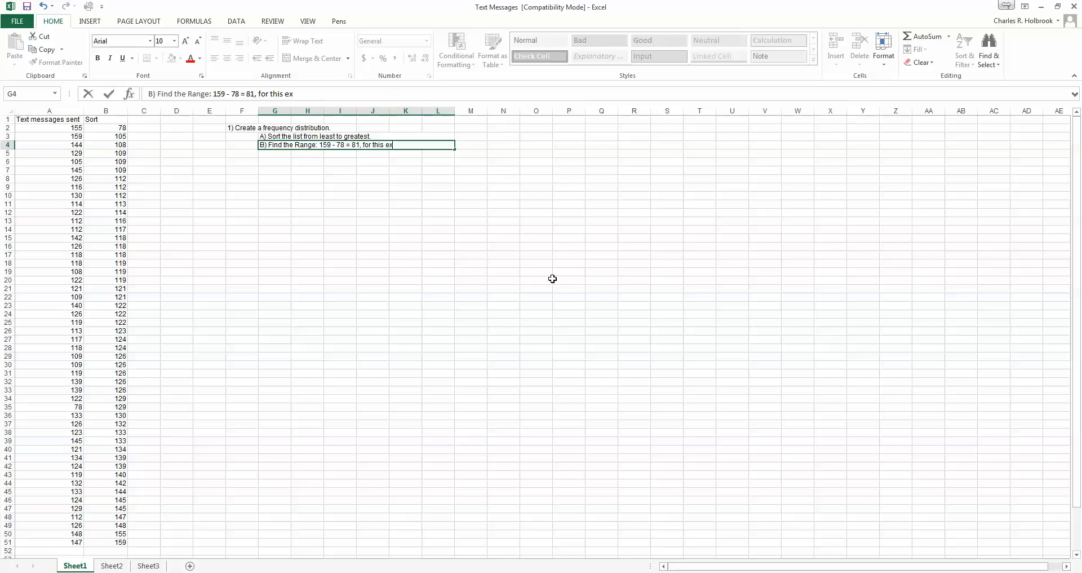
type("le use 5 classes.")
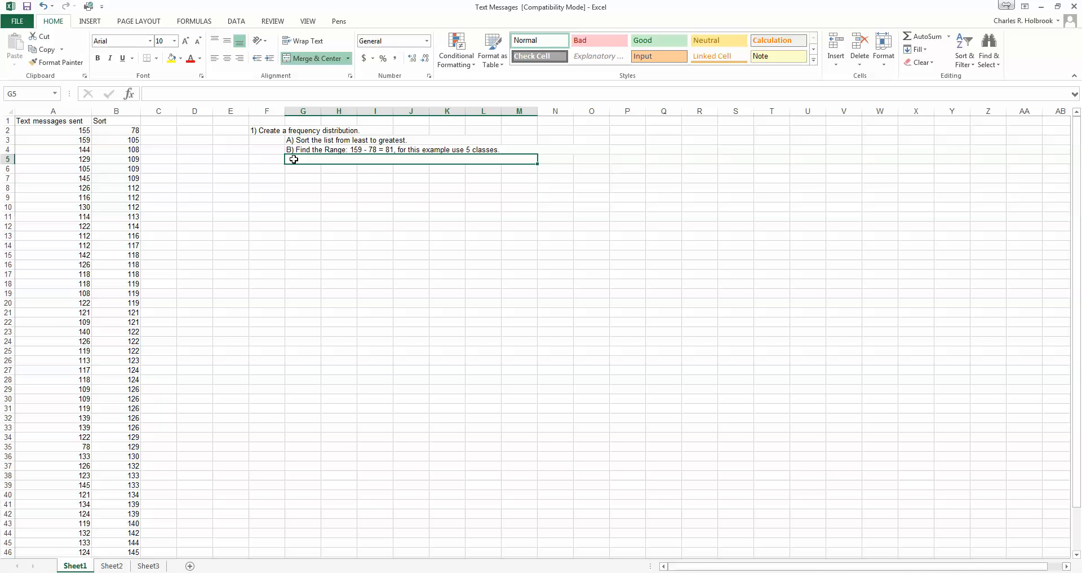
- Enter the note "C) Find 81/5 = 16.2, round to 17, this is the class width." in G5
type("C")
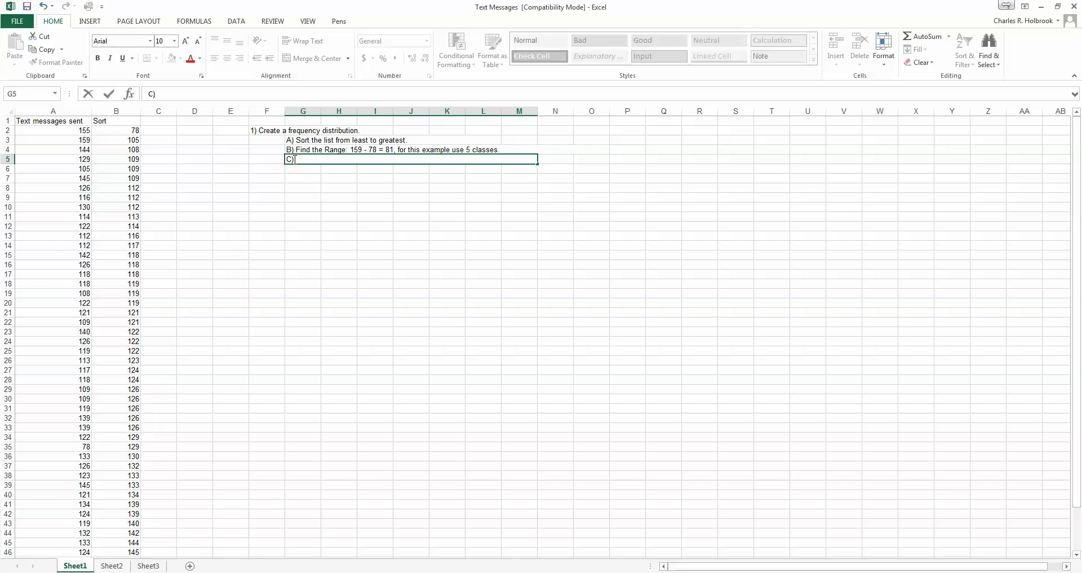
type(") Find 81/5 = 16.2, rou")
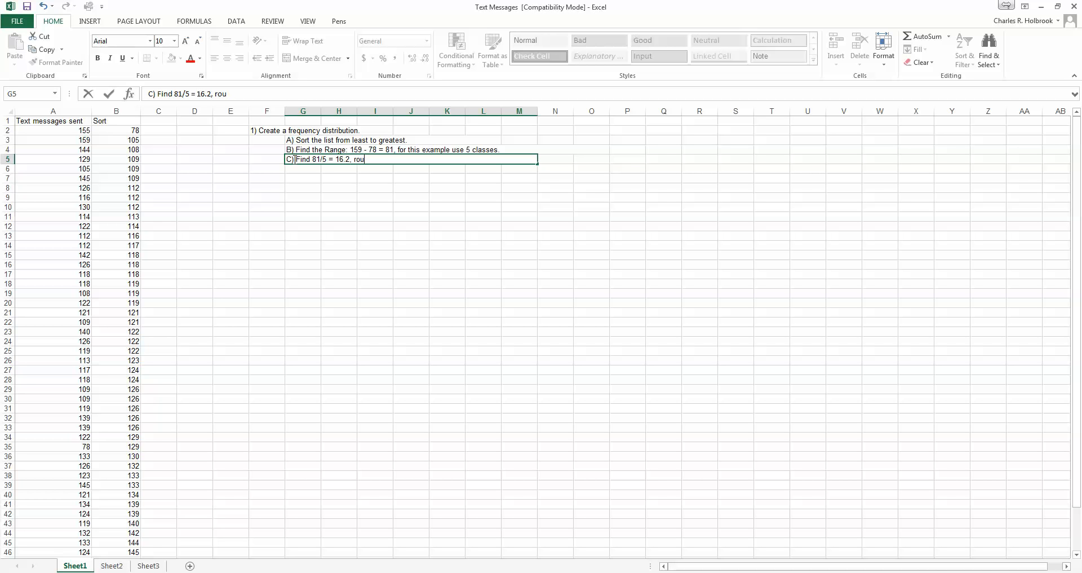
type("nd to `17")
key("BackSpace")
key("BackSpace")
type("7, this is the cla")
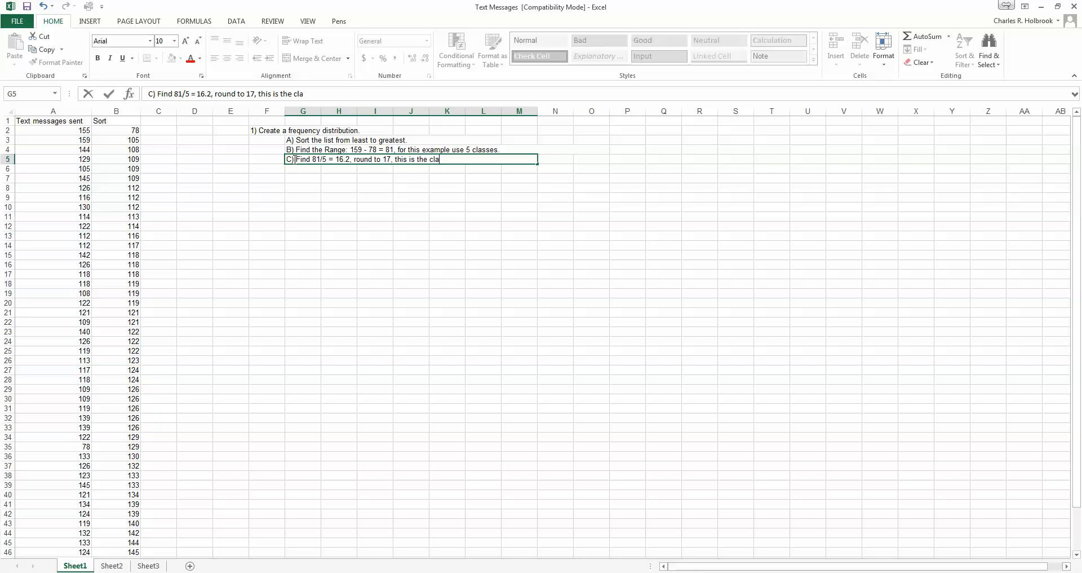
type("ss width.")
key("Return")
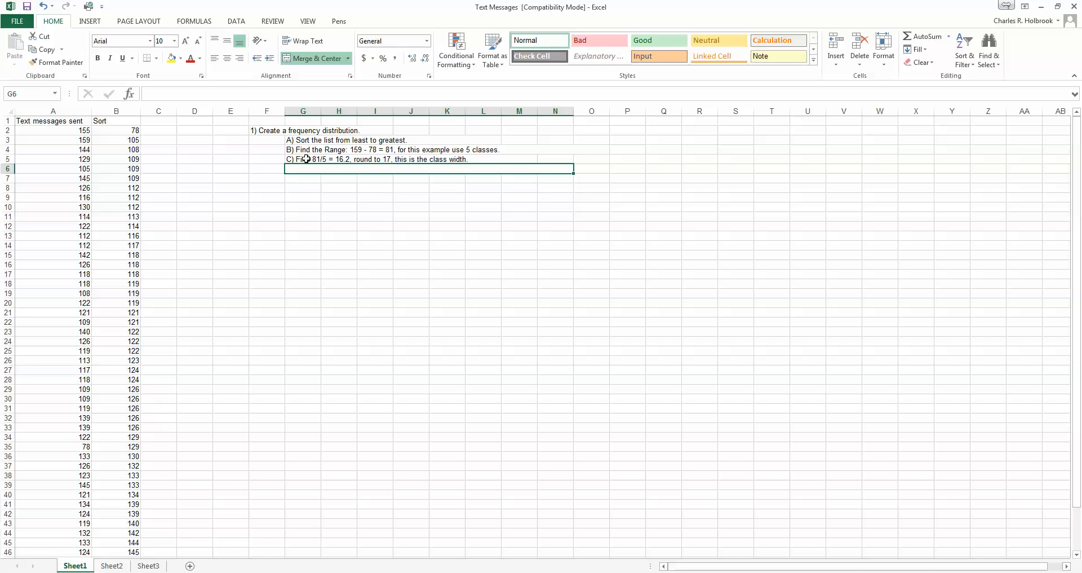
- Enter the note "D) Use the smallest value in the data set to be the lower limit of the first class." in G6
type("D)")
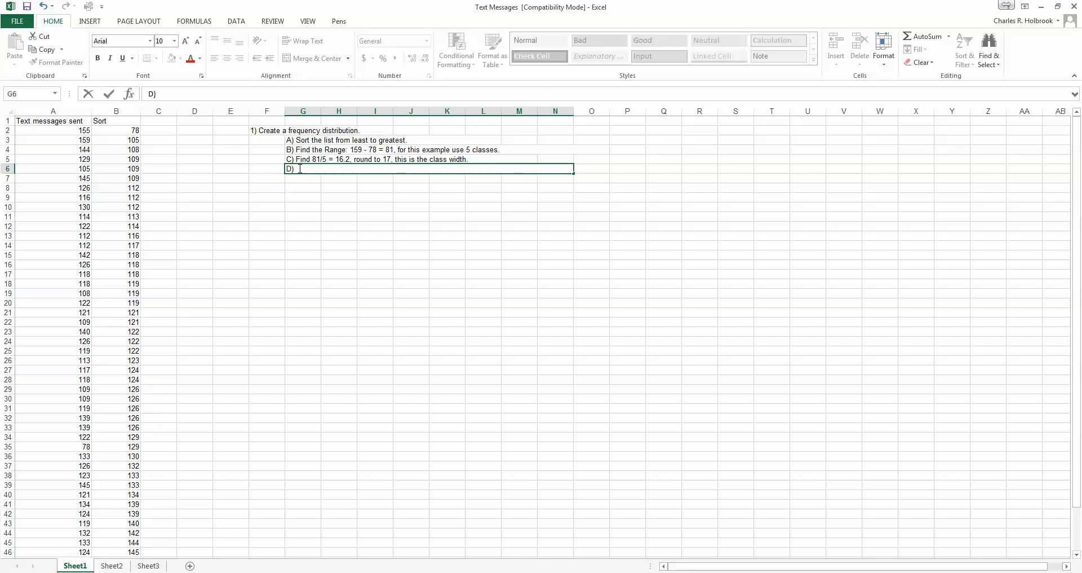
type("Use the smalles")
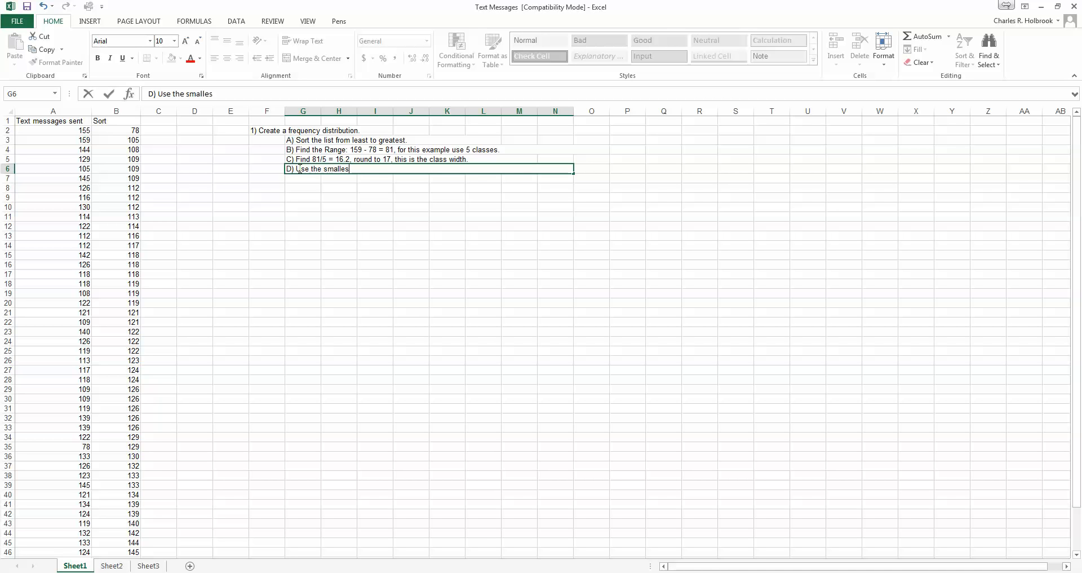
type("t value in the data set")
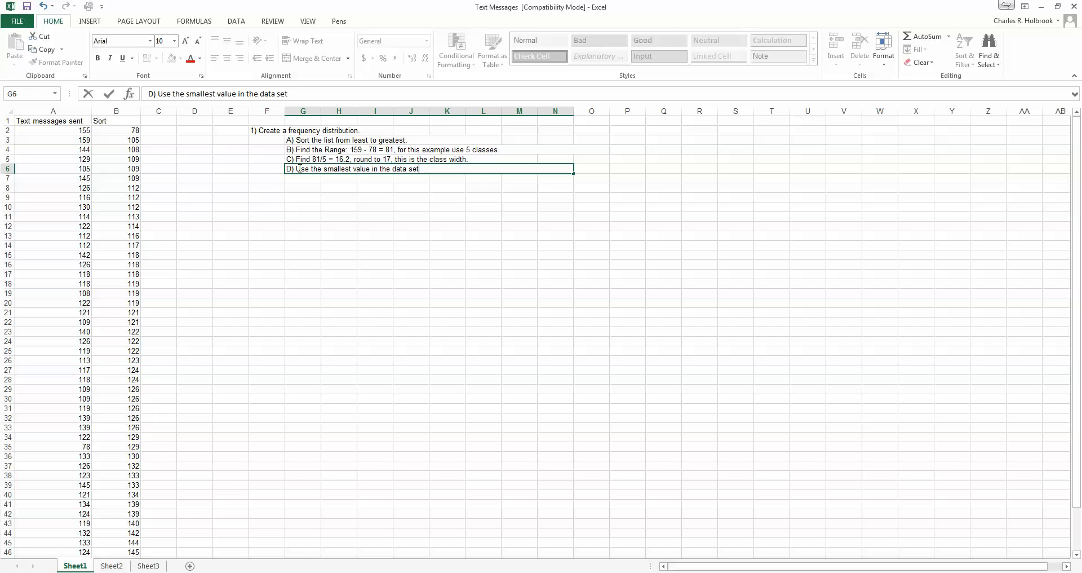
type(" to be the lower limit of the first class")
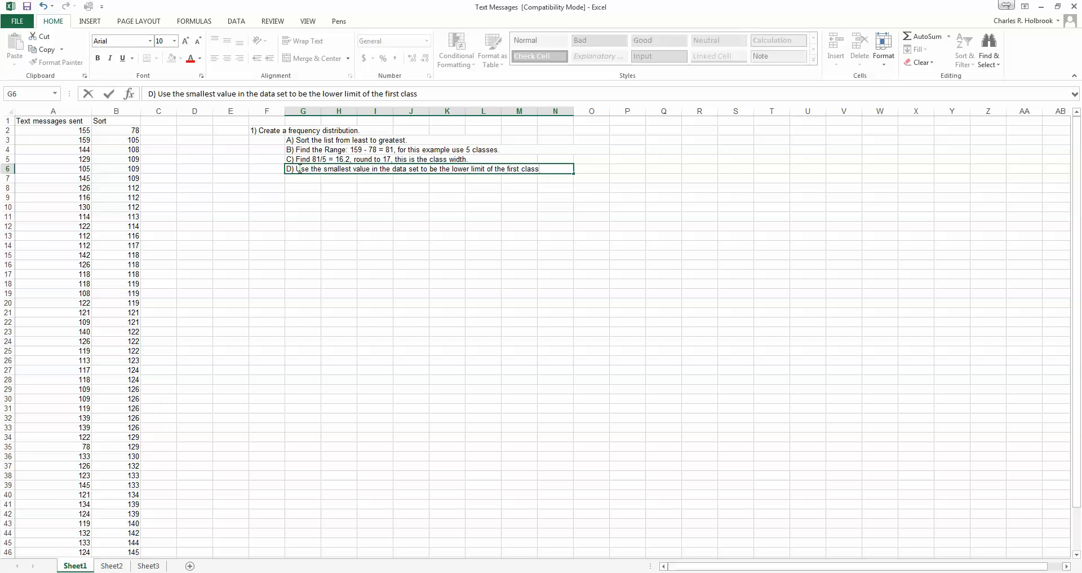
type(".")
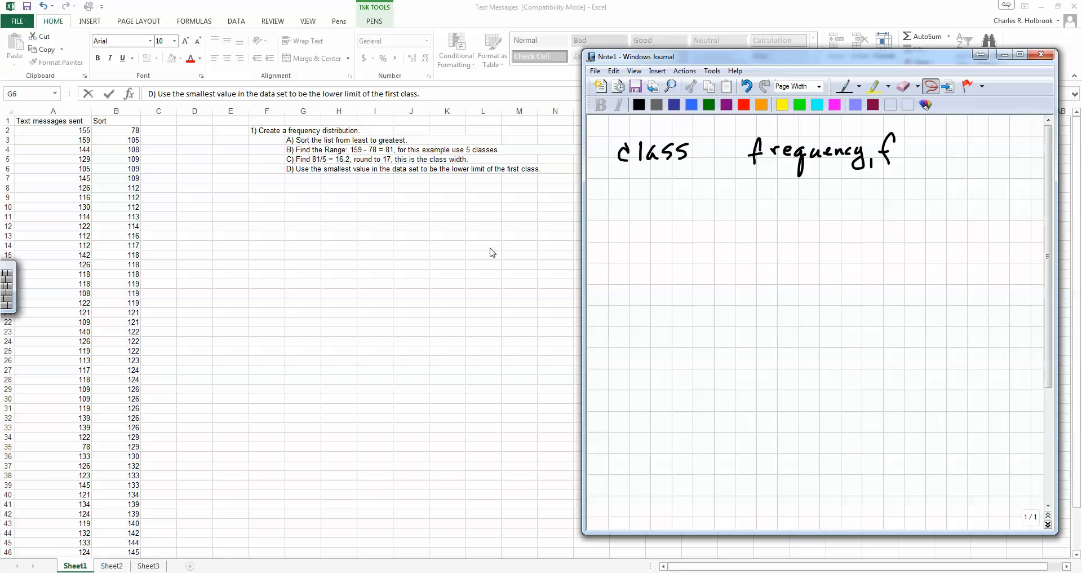
- In Windows Journal, handwrite 78 in black under the class heading and +17 in red beside it
left_click(845, 89)
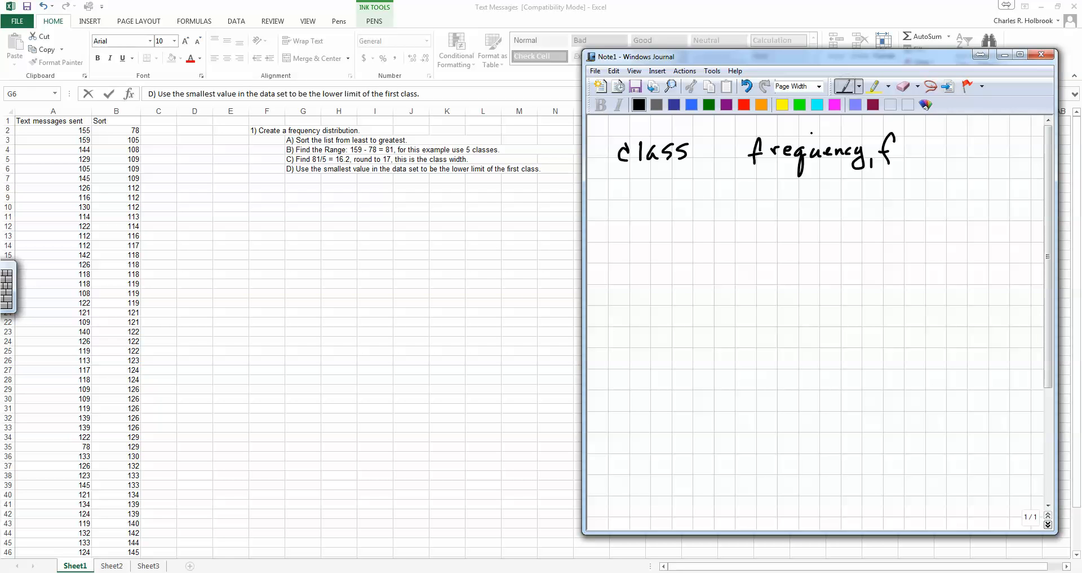
mouse_move(617, 186)
left_mouse_down()
mouse_move(622, 204)
mouse_move(637, 187)
left_mouse_up()
left_click(744, 104)
left_click_drag(593, 203, 606, 210)
left_click(615, 209)
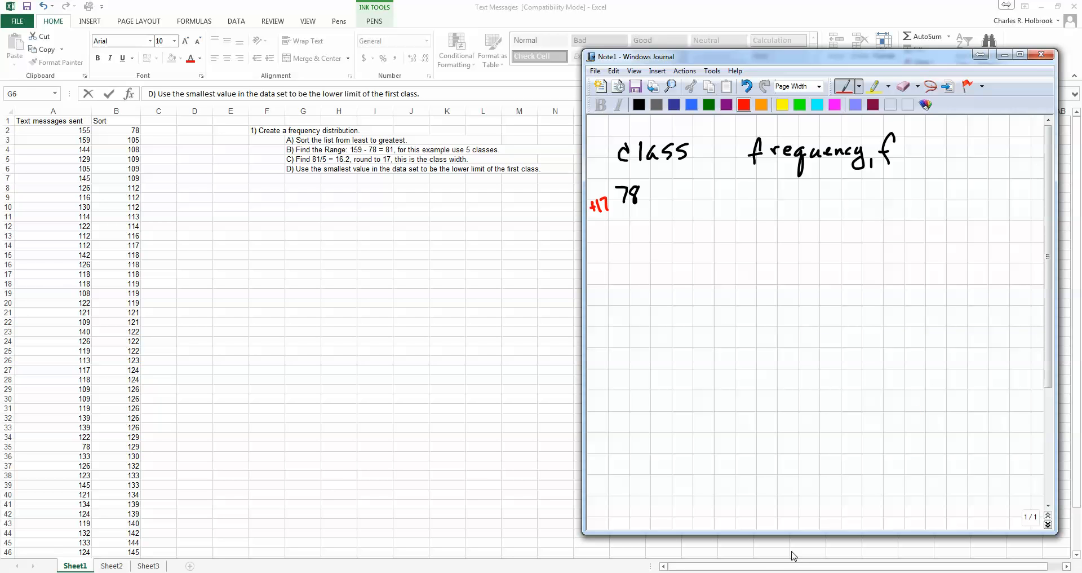
- Handwrite the second lower limit 95 in black below 78 and complete the first class as 78 - 94
left_click(638, 104)
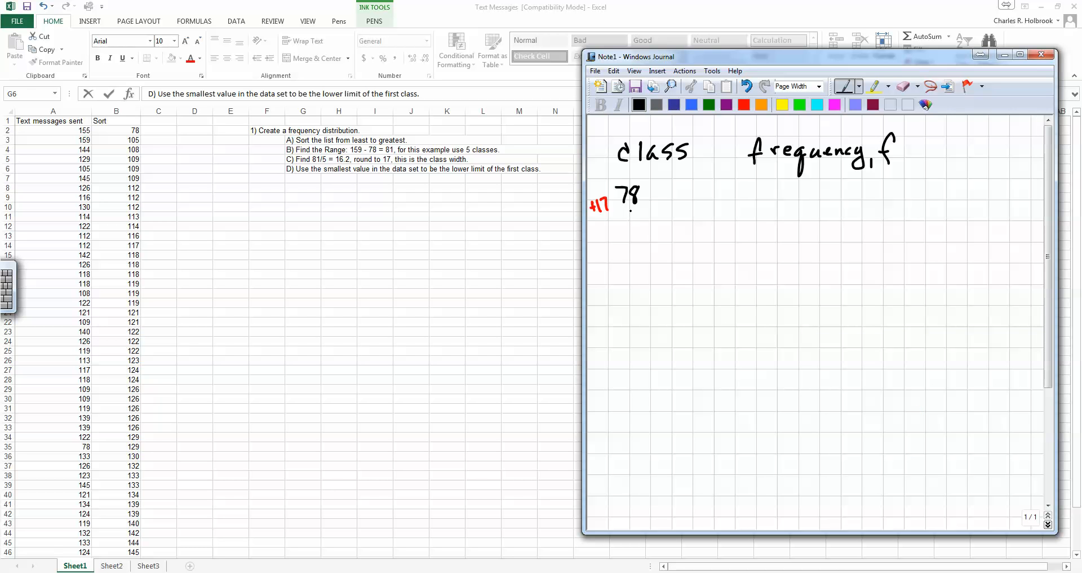
mouse_move(629, 209)
left_mouse_down()
mouse_move(624, 228)
mouse_move(645, 208)
left_mouse_up()
mouse_move(675, 182)
left_mouse_down()
mouse_move(670, 204)
mouse_move(688, 195)
left_mouse_up()
mouse_move(689, 182)
left_mouse_down()
mouse_move(686, 203)
mouse_move(659, 192)
left_mouse_up()
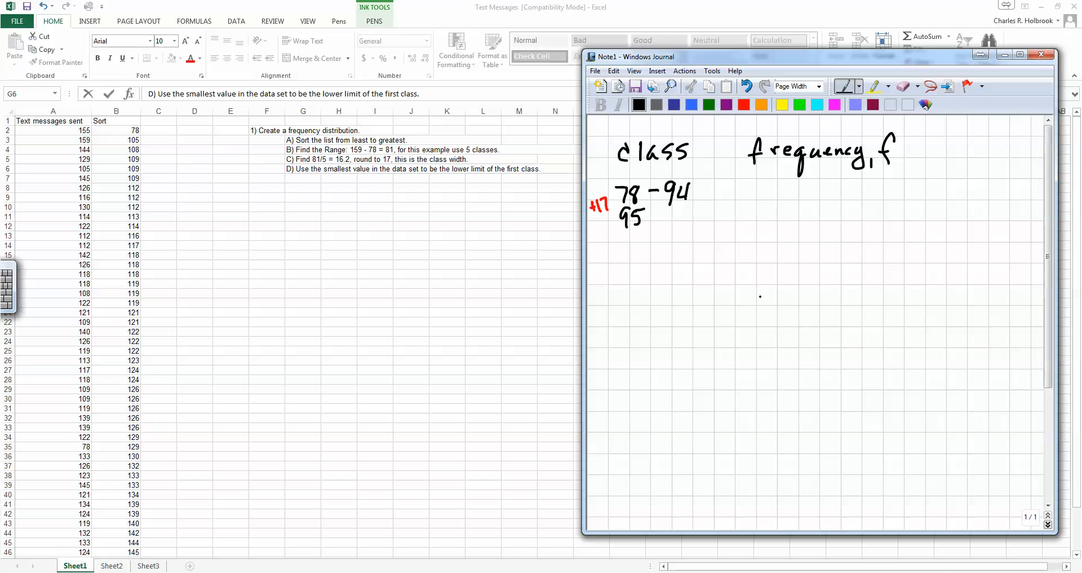
- Handwrite +17 in red below the first +17 and another red +17 beside the upper class limits
left_click(744, 104)
left_click_drag(596, 228, 608, 236)
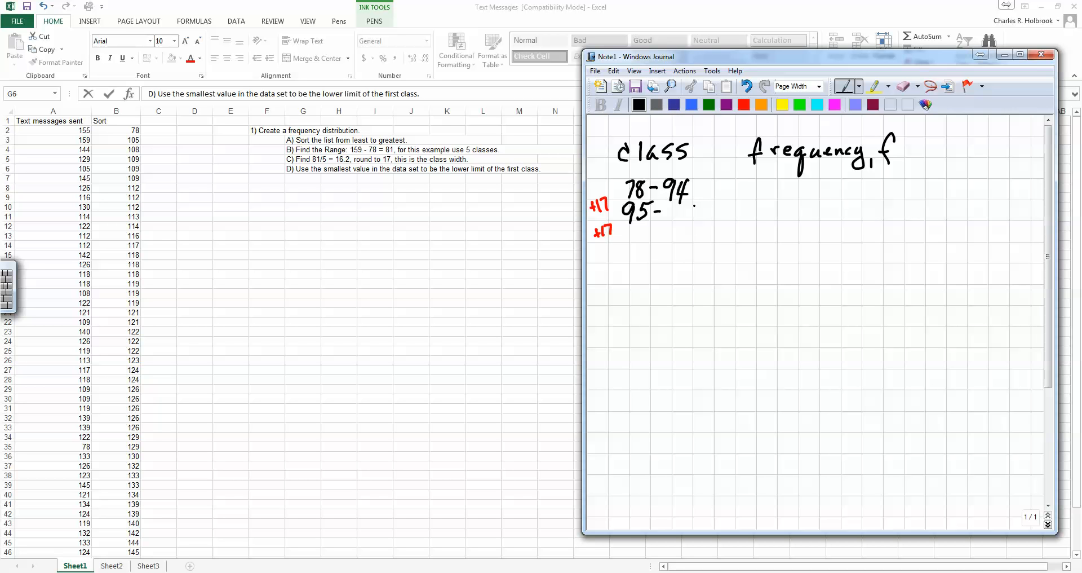
left_click(744, 103)
left_click_drag(695, 199, 701, 208)
left_click_drag(703, 195, 707, 209)
- Handwrite in black the upper limit 111 for the second class and the third class 112 - 128
left_click(638, 104)
mouse_move(668, 209)
left_mouse_down()
mouse_move(665, 225)
mouse_move(681, 223)
left_mouse_up()
left_click_drag(627, 228, 631, 246)
mouse_move(639, 232)
left_mouse_down()
mouse_move(650, 244)
mouse_move(684, 240)
left_mouse_up()
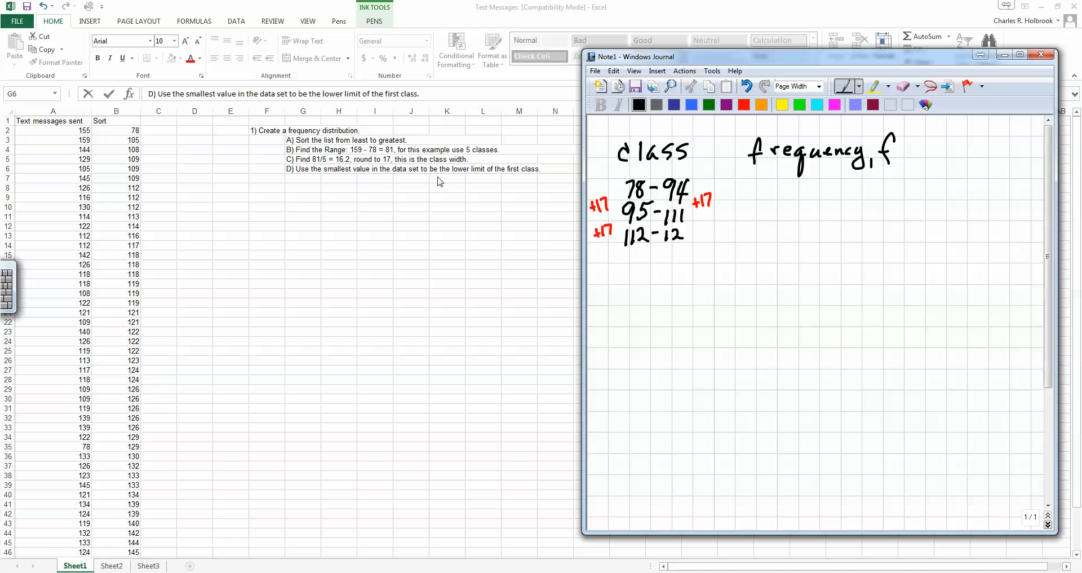
mouse_move(691, 227)
left_mouse_down()
mouse_move(687, 242)
mouse_move(692, 227)
left_mouse_up()
- Handwrite the fourth class 129 - 145 and the fifth class 146 - 163 below the existing classes
mouse_move(623, 248)
left_mouse_down()
mouse_move(624, 264)
mouse_move(644, 264)
left_mouse_up()
left_click_drag(655, 255, 682, 264)
left_click_drag(693, 247, 689, 263)
left_click_drag(692, 246, 702, 246)
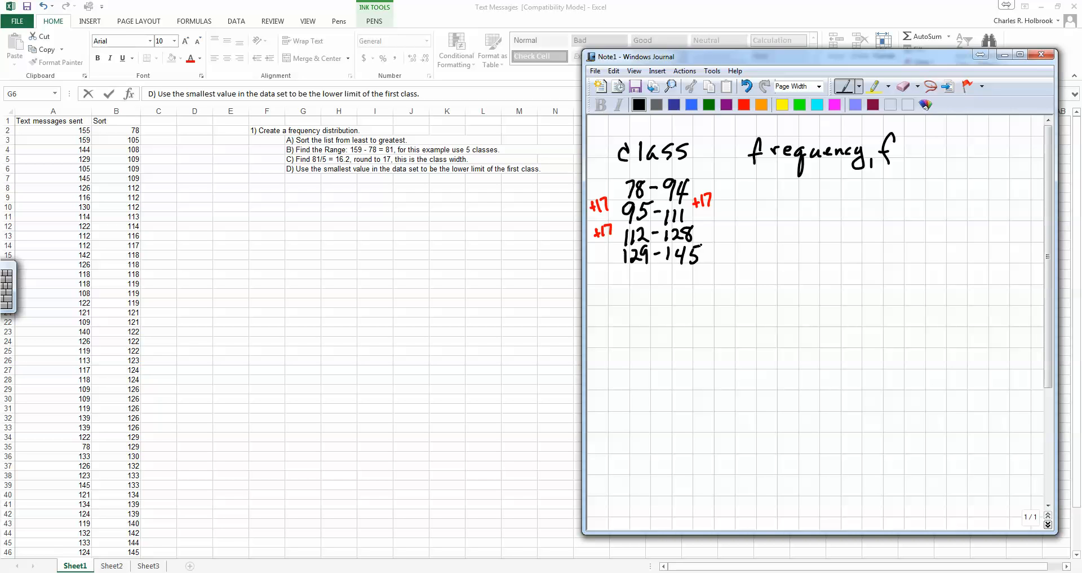
left_click_drag(623, 270, 621, 284)
mouse_move(631, 272)
left_mouse_down()
mouse_move(637, 284)
mouse_move(701, 274)
mouse_move(696, 283)
left_mouse_up()
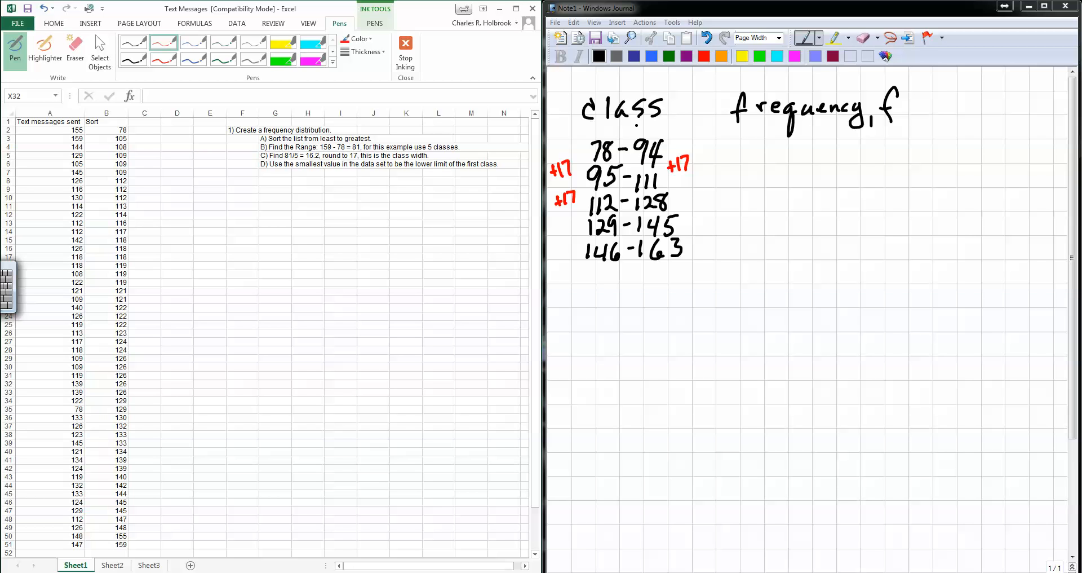
- Mark the sorted value 78 with a red arrow in Excel and write one blue tally mark for the class 78 - 94 in Journal
left_click(652, 57)
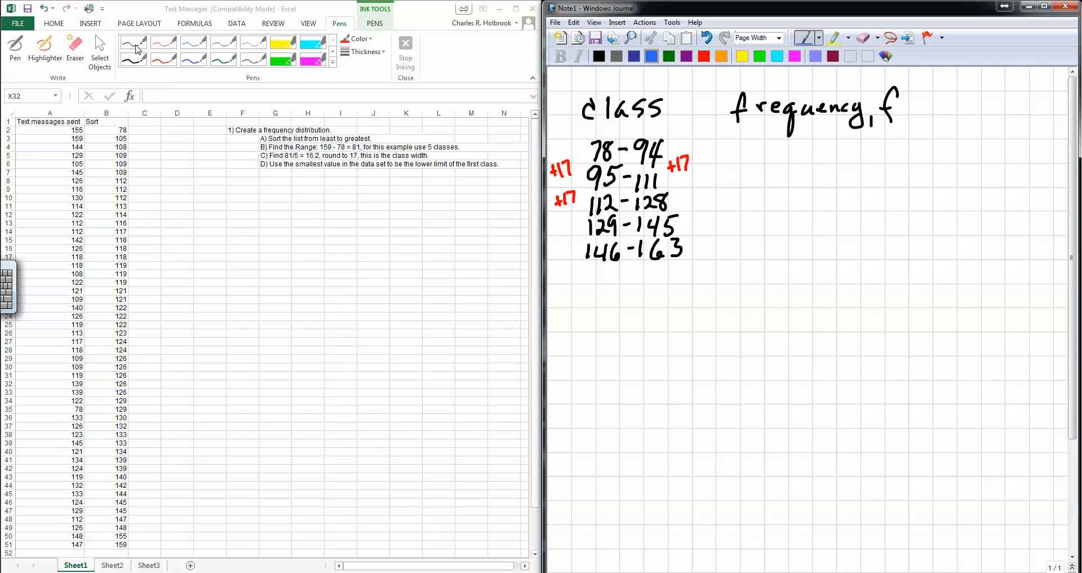
left_click(138, 45)
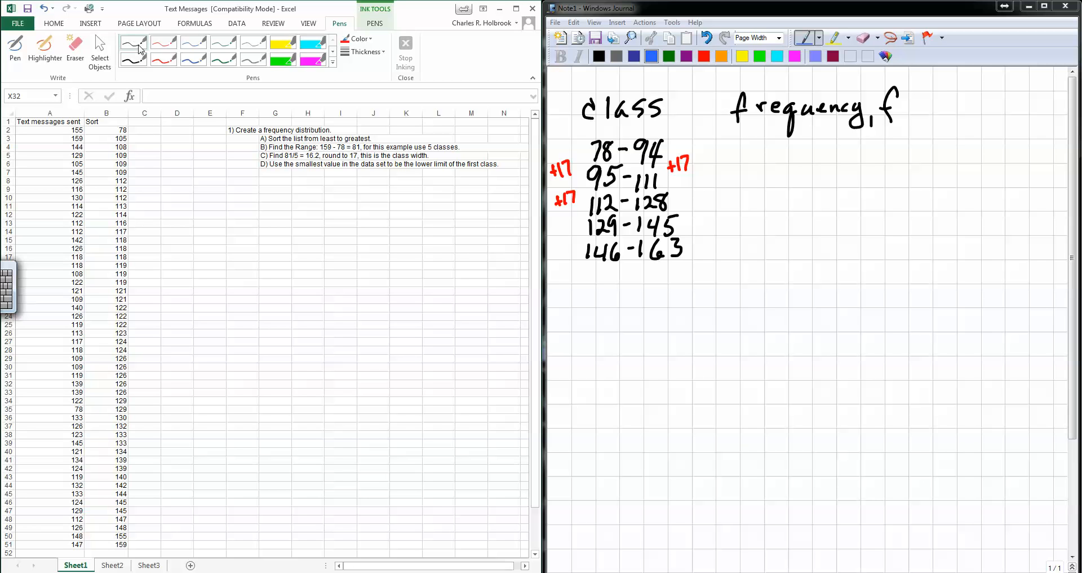
left_click(164, 43)
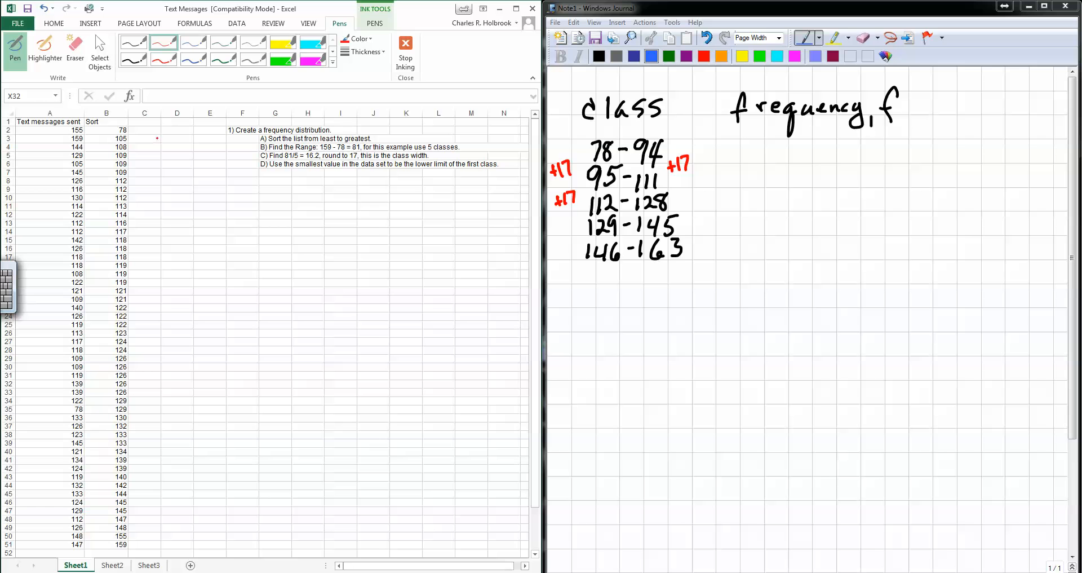
mouse_move(142, 128)
left_mouse_down()
mouse_move(153, 128)
mouse_move(143, 132)
left_mouse_up()
left_click(777, 153)
left_click_drag(782, 142, 775, 161)
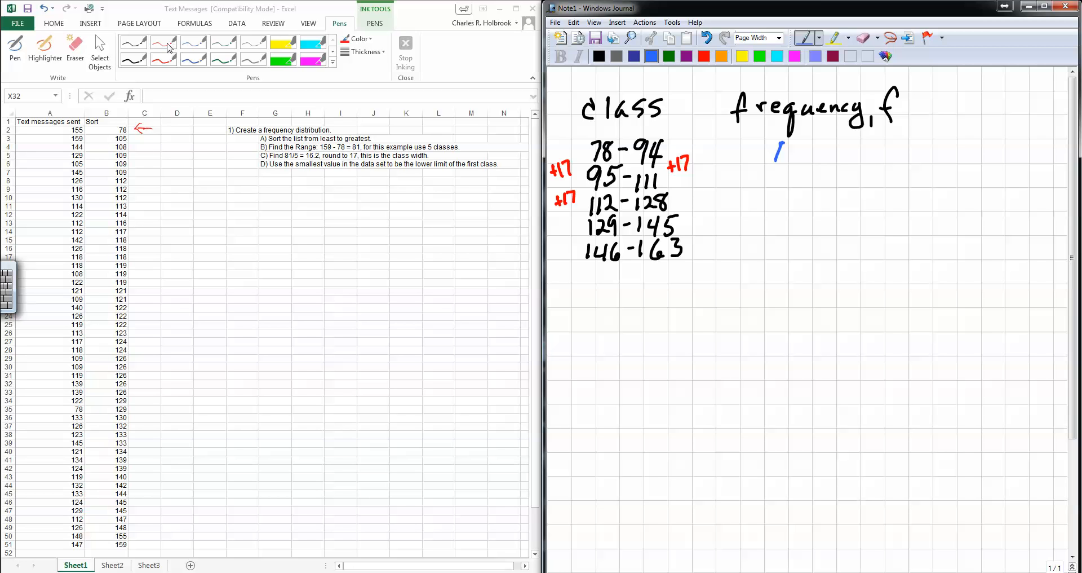
- Mark the sorted values 105 to 109 with blue dashes in Excel and write five blue tally marks for the class 95 - 111 in Journal
left_click(168, 42)
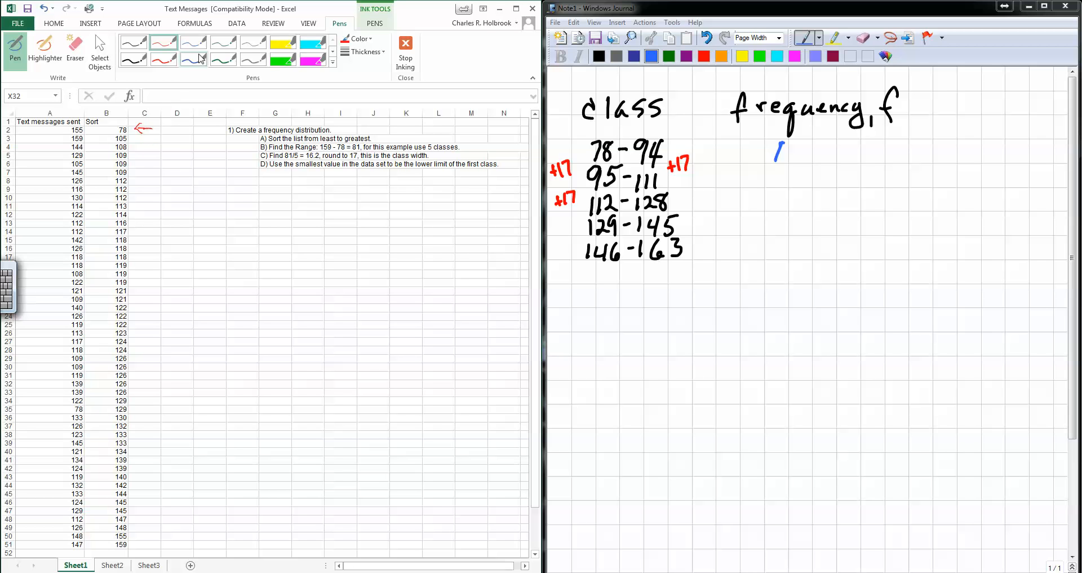
left_click(194, 59)
mouse_move(138, 141)
left_mouse_down()
mouse_move(152, 140)
mouse_move(145, 173)
left_mouse_up()
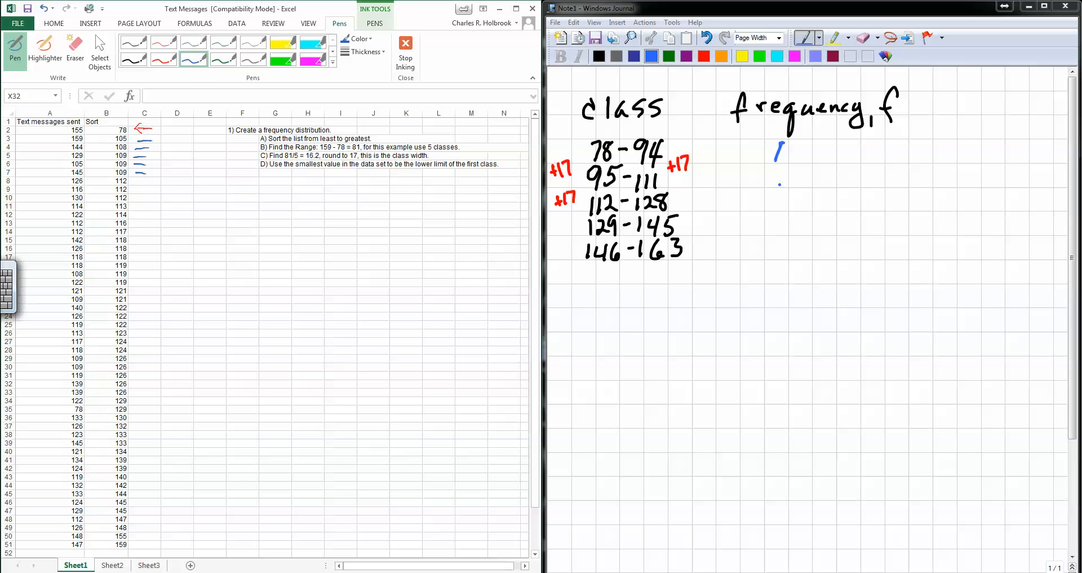
left_click(766, 175)
mouse_move(767, 169)
left_mouse_down()
mouse_move(758, 190)
mouse_move(792, 192)
mouse_move(769, 173)
mouse_move(809, 184)
left_mouse_up()
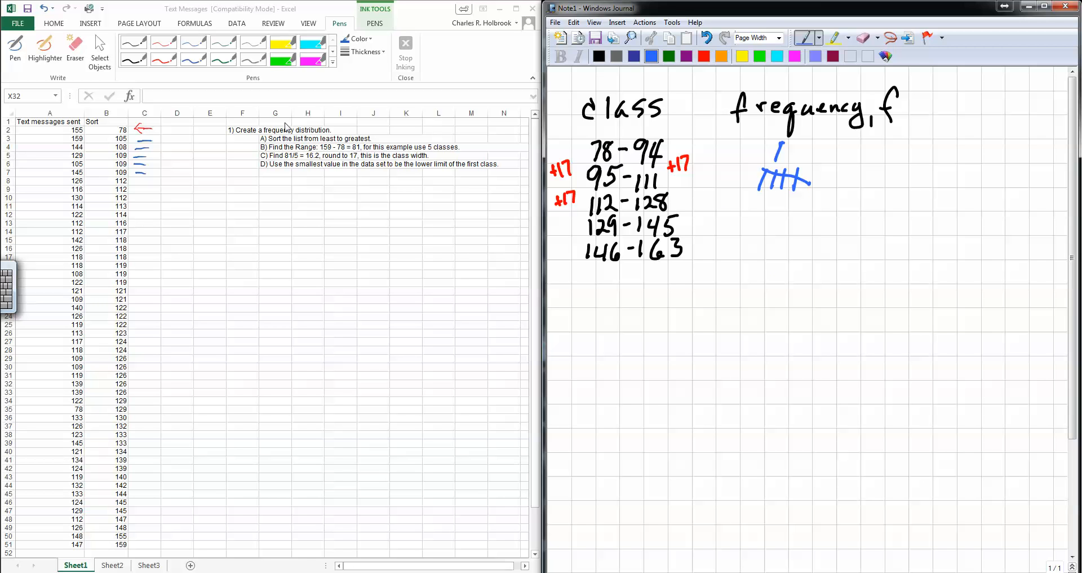
- Mark the sorted values 112 to 126 with green dashes in Excel and write 26 blue tally marks for the class 112 - 128 in Journal
left_click(223, 58)
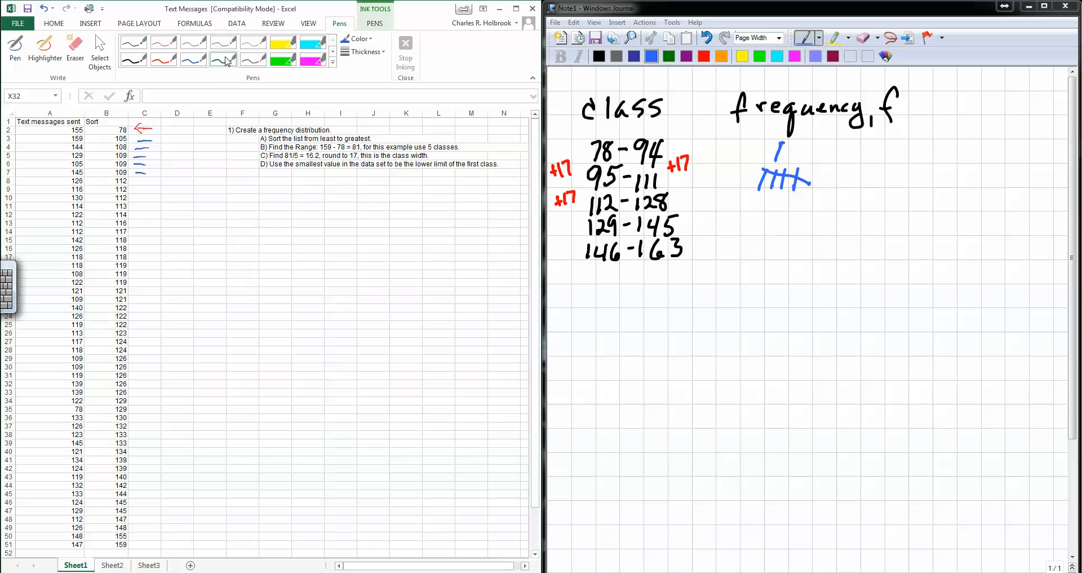
mouse_move(140, 182)
left_mouse_down()
mouse_move(154, 181)
mouse_move(135, 206)
mouse_move(131, 396)
left_mouse_up()
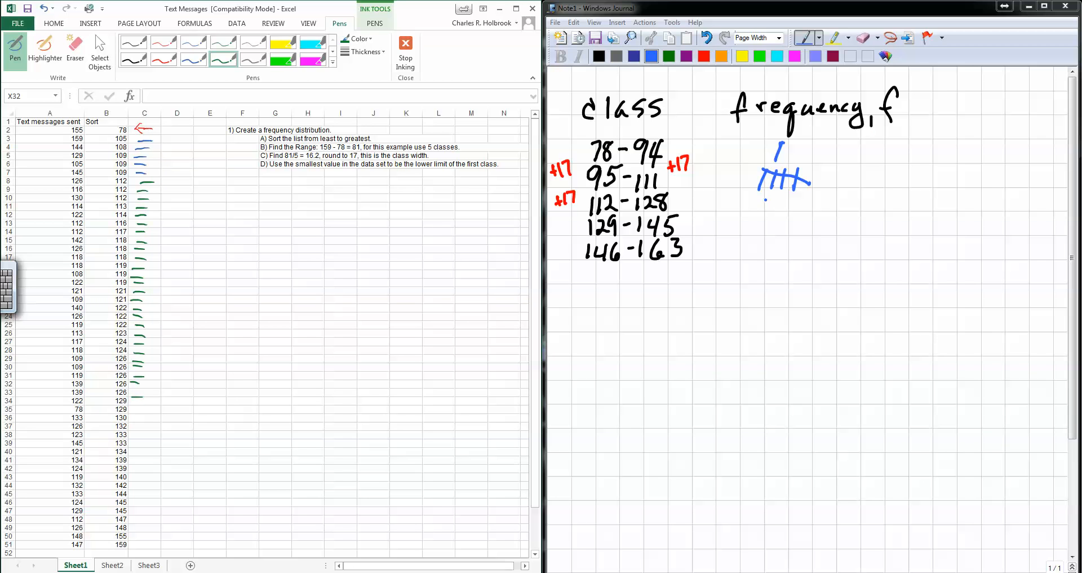
mouse_move(765, 196)
left_mouse_down()
mouse_move(764, 213)
mouse_move(780, 211)
left_mouse_up()
mouse_move(791, 194)
left_mouse_down()
mouse_move(787, 213)
mouse_move(804, 211)
left_mouse_up()
left_click_drag(818, 192, 824, 211)
left_click_drag(835, 193, 835, 209)
left_click_drag(850, 195, 850, 213)
mouse_move(859, 194)
left_mouse_down()
mouse_move(859, 210)
mouse_move(902, 211)
left_mouse_up()
mouse_move(911, 188)
left_mouse_down()
mouse_move(909, 210)
mouse_move(930, 209)
left_mouse_up()
left_click_drag(897, 191, 958, 214)
mouse_move(969, 193)
left_mouse_down()
mouse_move(968, 216)
mouse_move(999, 203)
mouse_move(998, 213)
left_mouse_up()
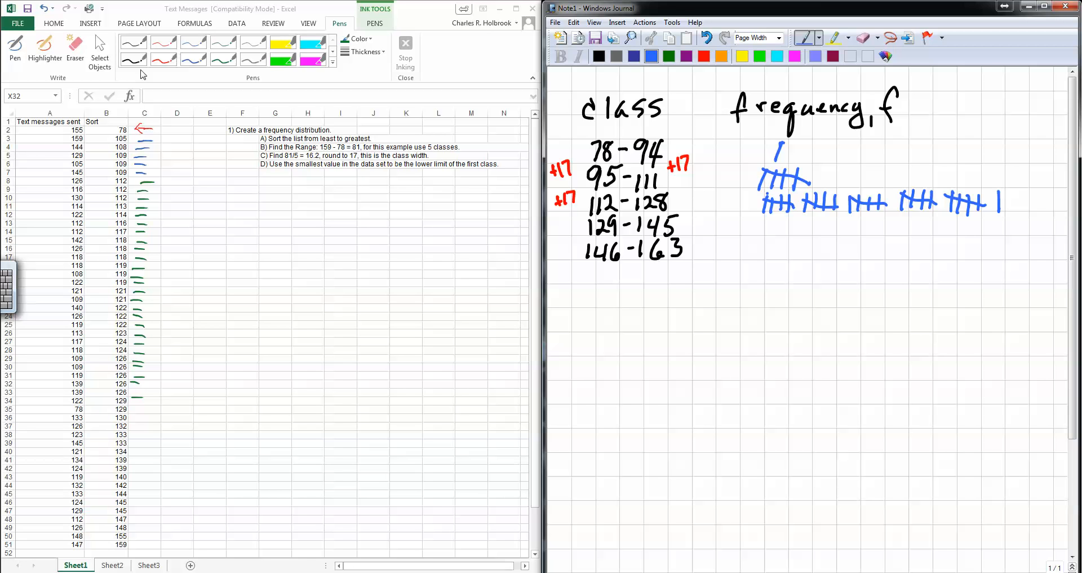
- Mark the sorted values 129 to 145 with black dashes in Excel and write 14 blue tally marks for the class 129 - 145 in Journal
left_click(141, 62)
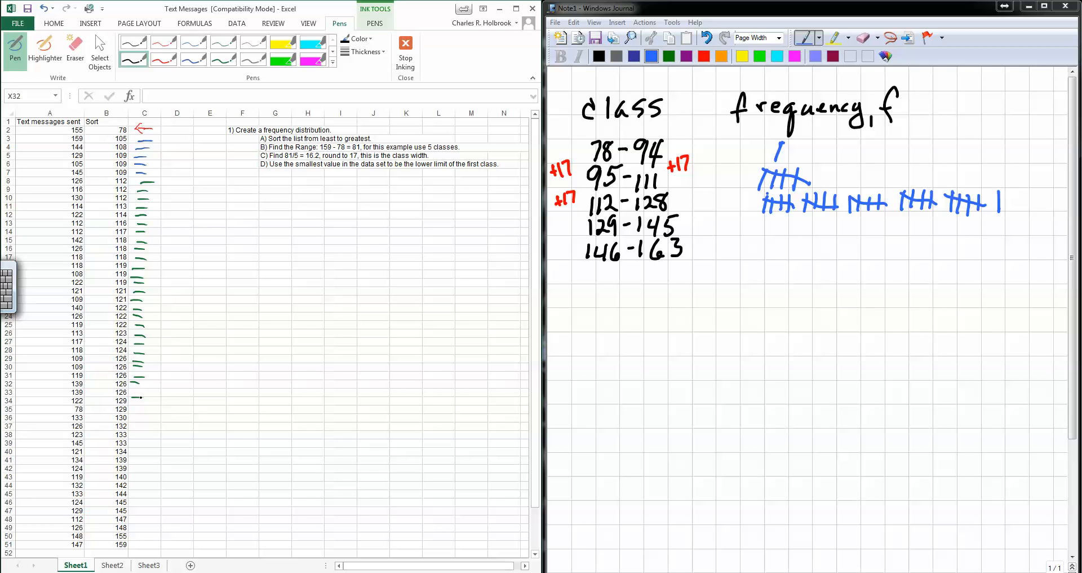
mouse_move(133, 402)
left_mouse_down()
mouse_move(145, 407)
mouse_move(143, 452)
left_mouse_up()
mouse_move(134, 468)
left_mouse_down()
mouse_move(145, 469)
mouse_move(146, 511)
left_mouse_up()
left_click(767, 228)
mouse_move(766, 219)
left_mouse_down()
mouse_move(764, 236)
mouse_move(807, 235)
left_mouse_up()
mouse_move(814, 218)
left_mouse_down()
mouse_move(814, 233)
mouse_move(833, 234)
left_mouse_up()
left_click_drag(803, 231, 865, 235)
mouse_move(875, 220)
left_mouse_down()
mouse_move(874, 235)
mouse_move(885, 235)
left_mouse_up()
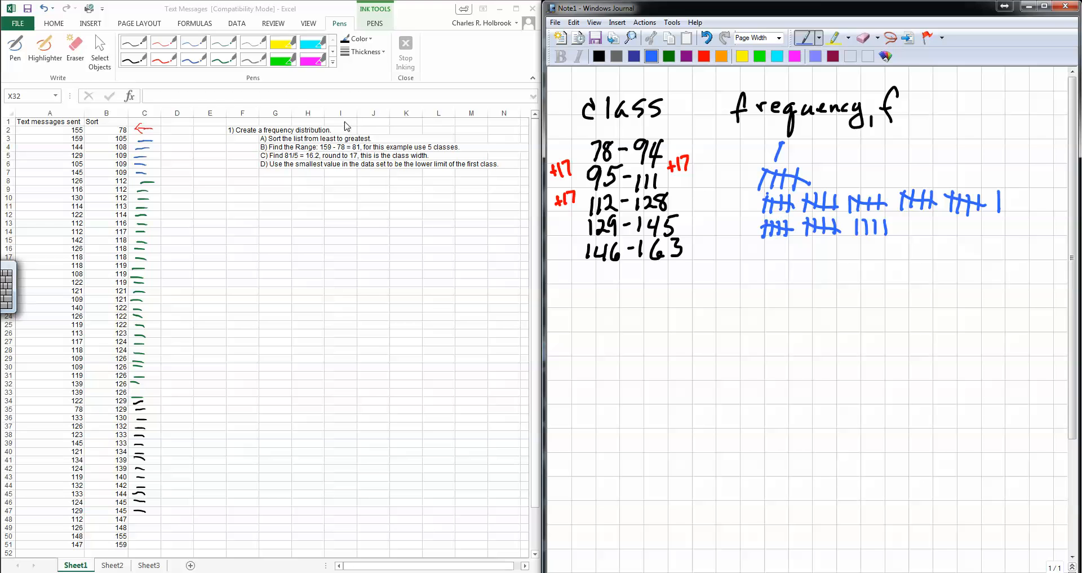
- Mark the sorted values 147 to 159 in Excel with gray dashes
left_click(255, 42)
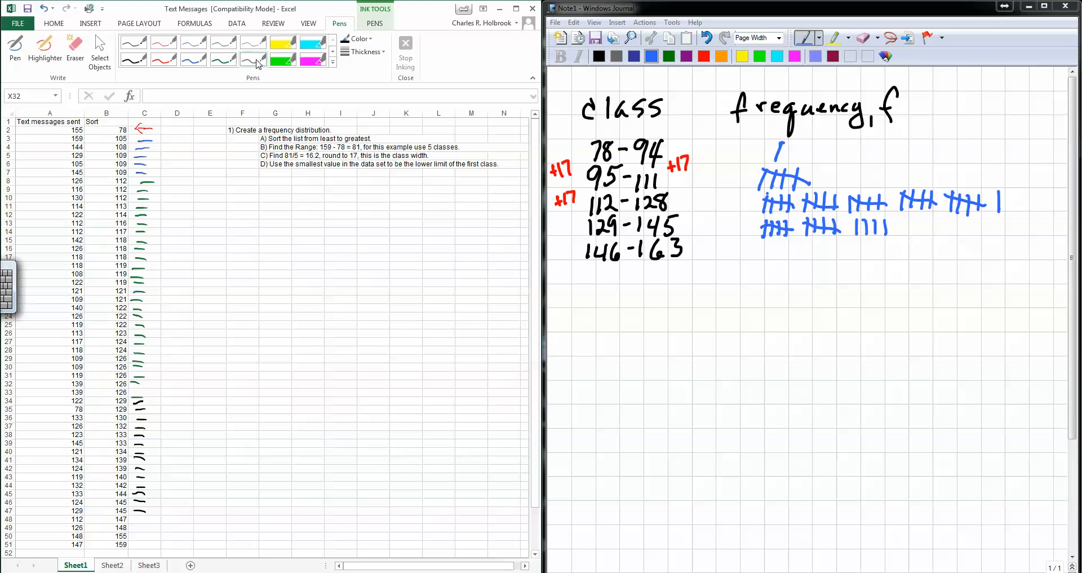
left_click(257, 63)
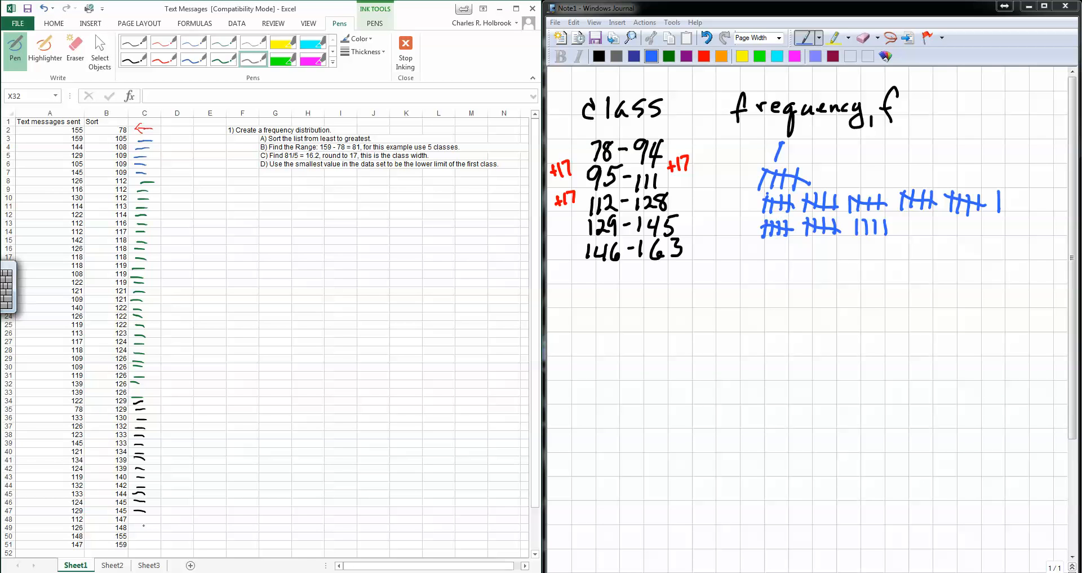
left_click_drag(139, 528, 150, 538)
- Write four blue tally marks for the class 146 - 163 in Journal and draw a blue loop around all the tally marks
left_click(789, 250)
mouse_move(794, 243)
left_mouse_down()
mouse_move(794, 259)
mouse_move(812, 260)
left_mouse_up()
left_click_drag(825, 239, 824, 260)
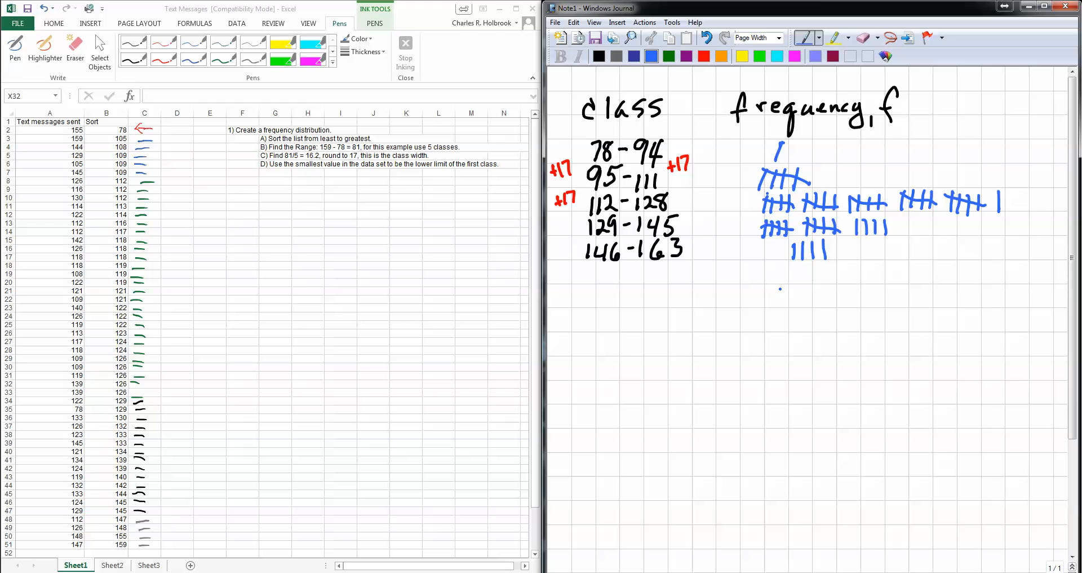
mouse_move(761, 271)
left_mouse_down()
mouse_move(1011, 257)
mouse_move(995, 160)
mouse_move(847, 148)
mouse_move(762, 120)
mouse_move(744, 227)
mouse_move(756, 275)
left_mouse_up()
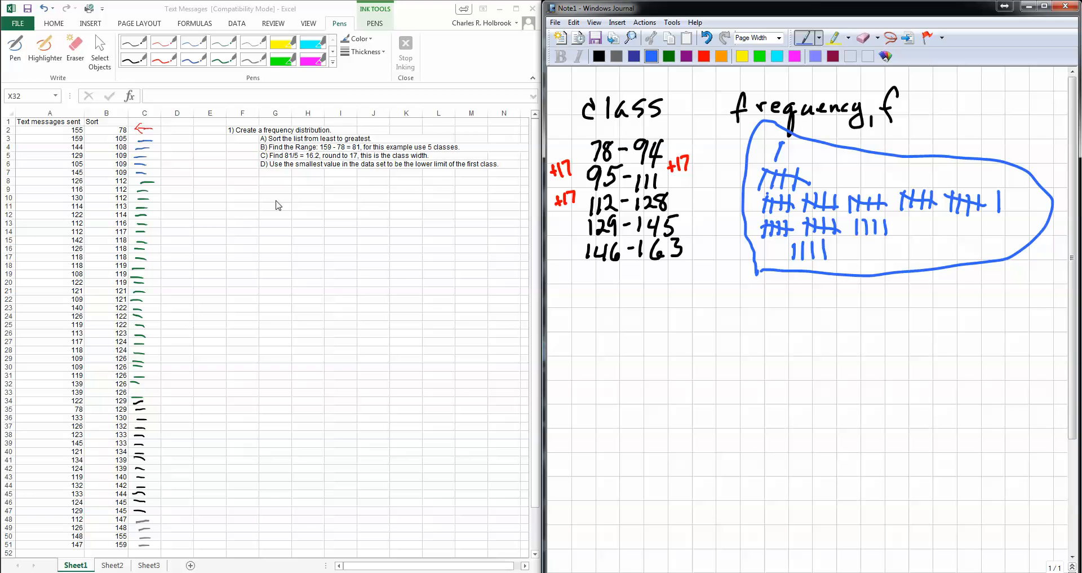
left_click(244, 197)
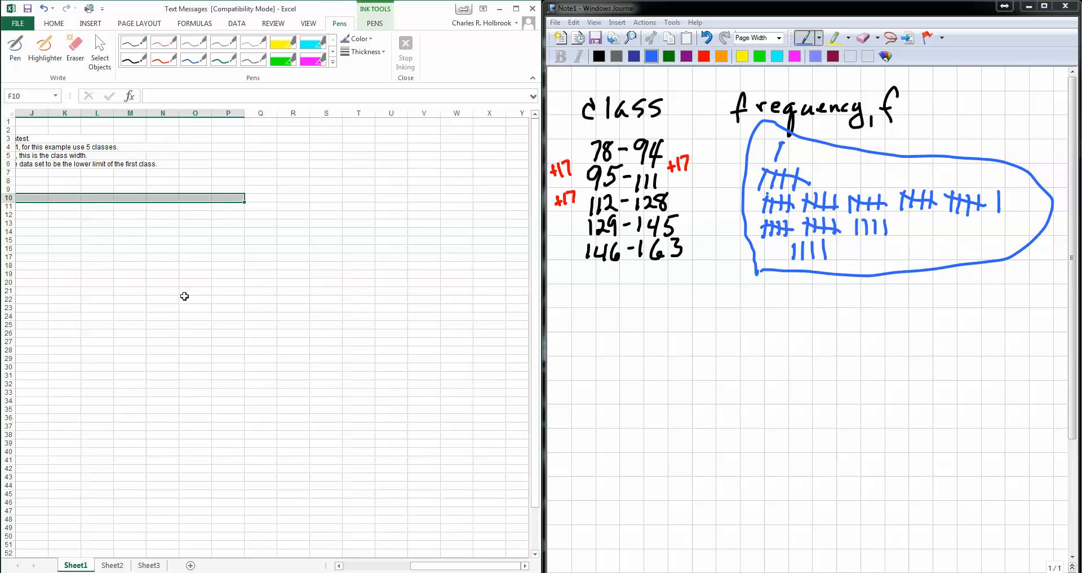
left_click_drag(417, 566, 345, 567)
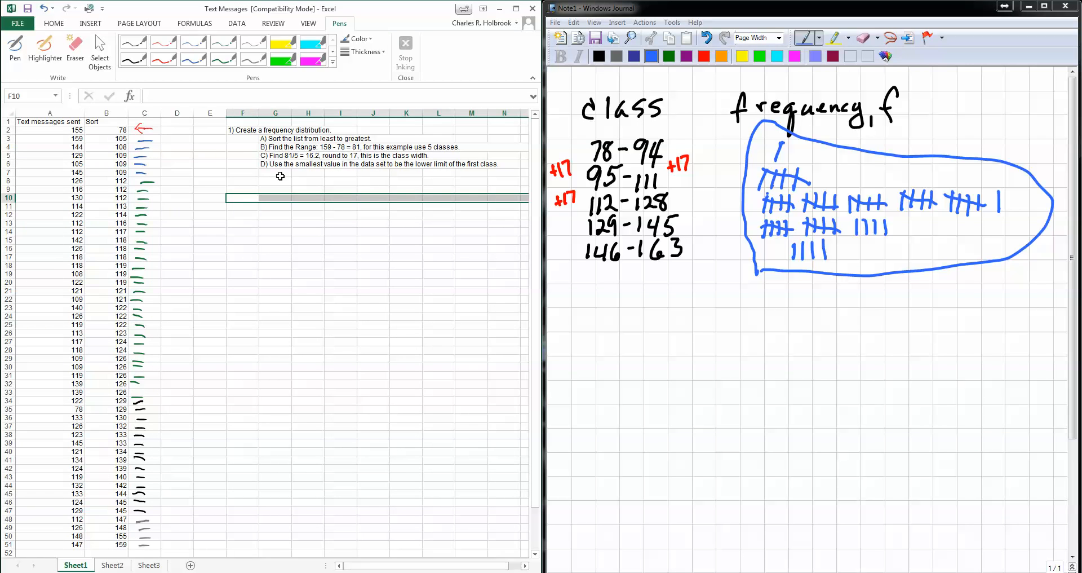
left_click(233, 214)
left_click(239, 197)
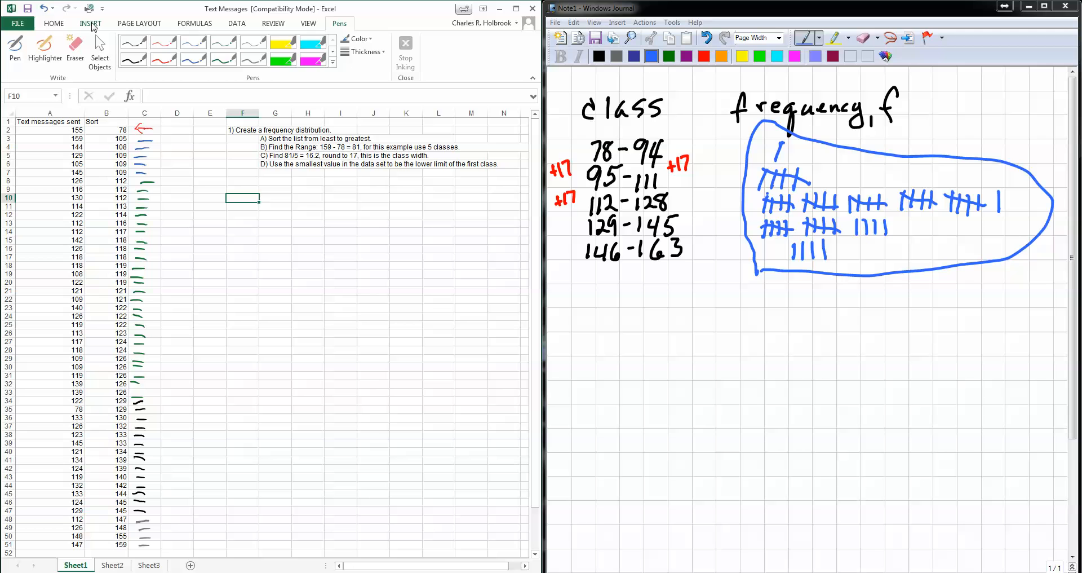
left_click(92, 24)
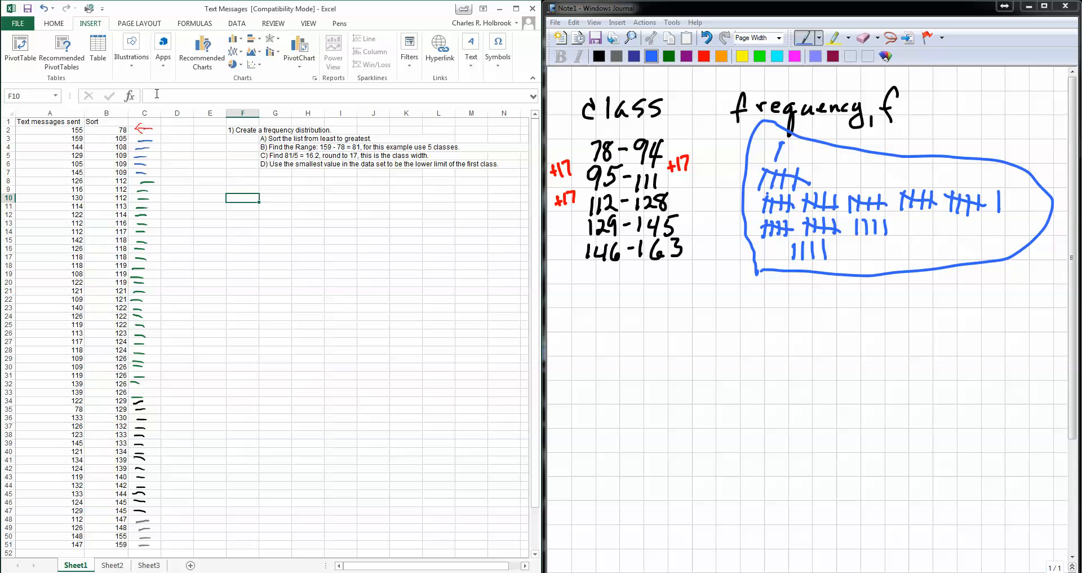
left_click(95, 57)
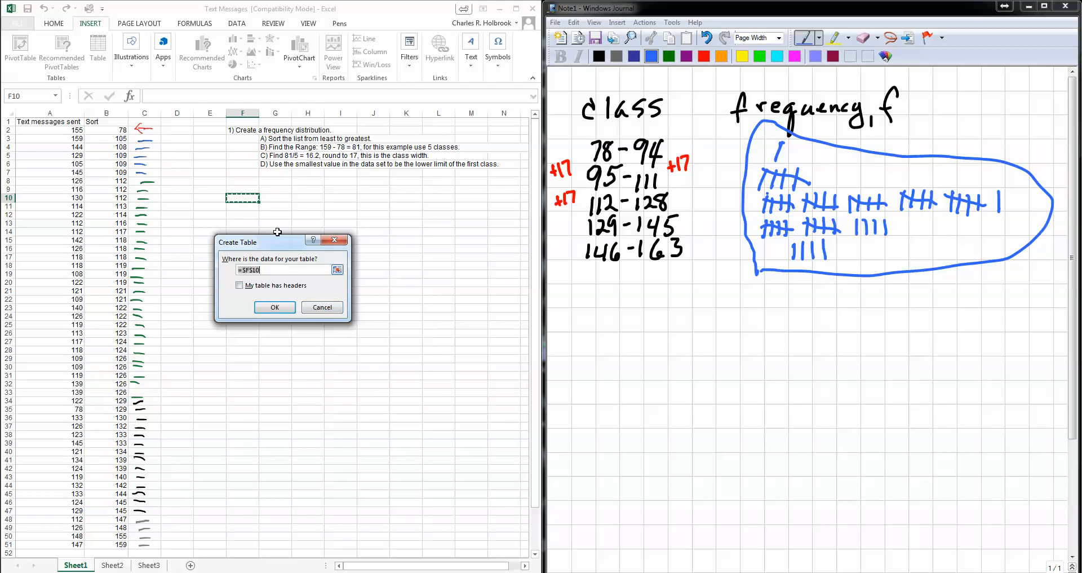
left_click(318, 307)
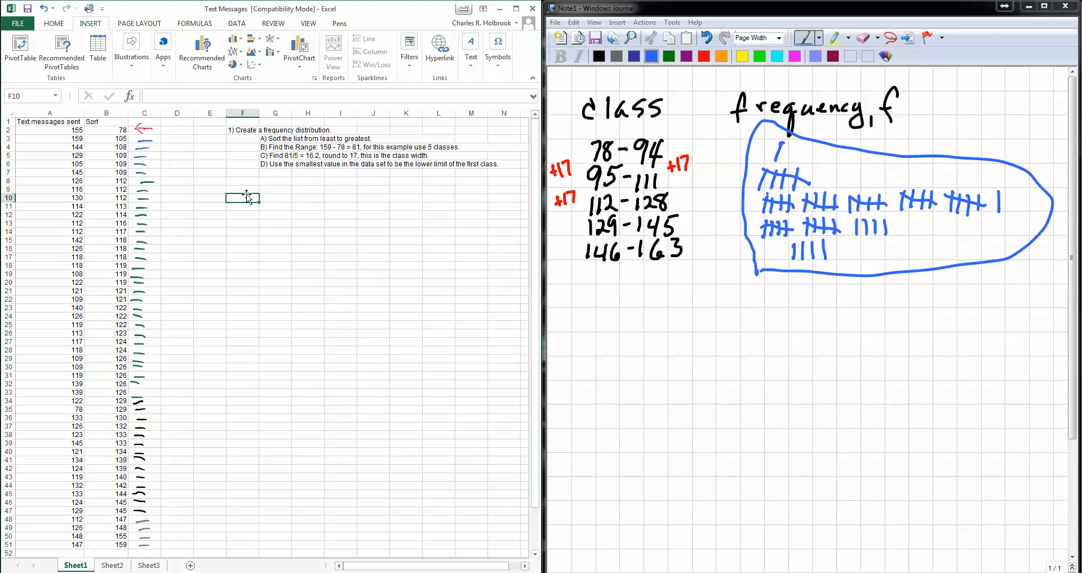
left_click_drag(245, 197, 265, 246)
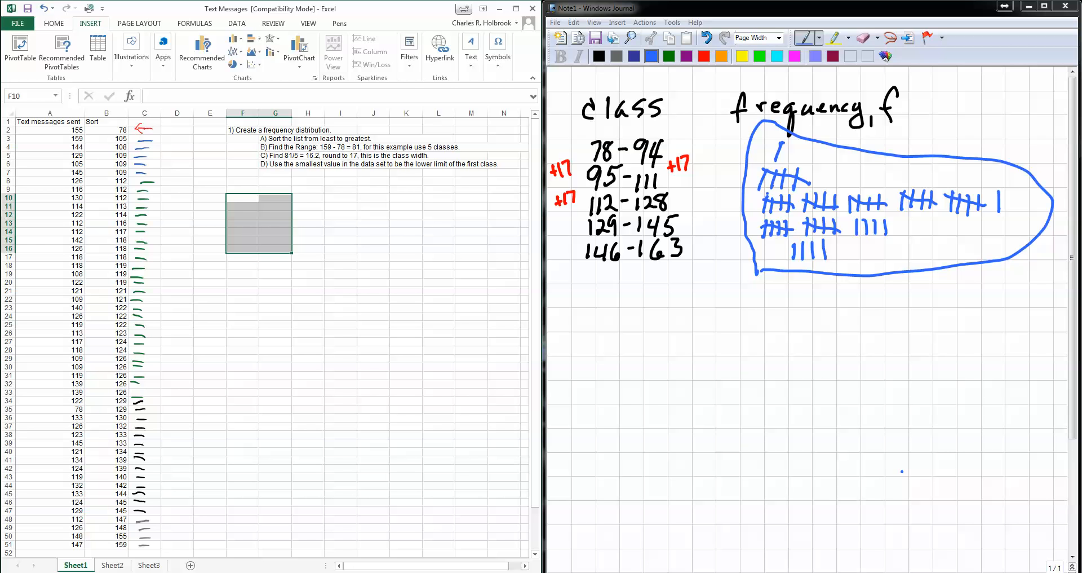
- Enter the headers Class in cell F10 and Frequency, f in G10 of the Excel sheet, with the f in italics
left_click(240, 200)
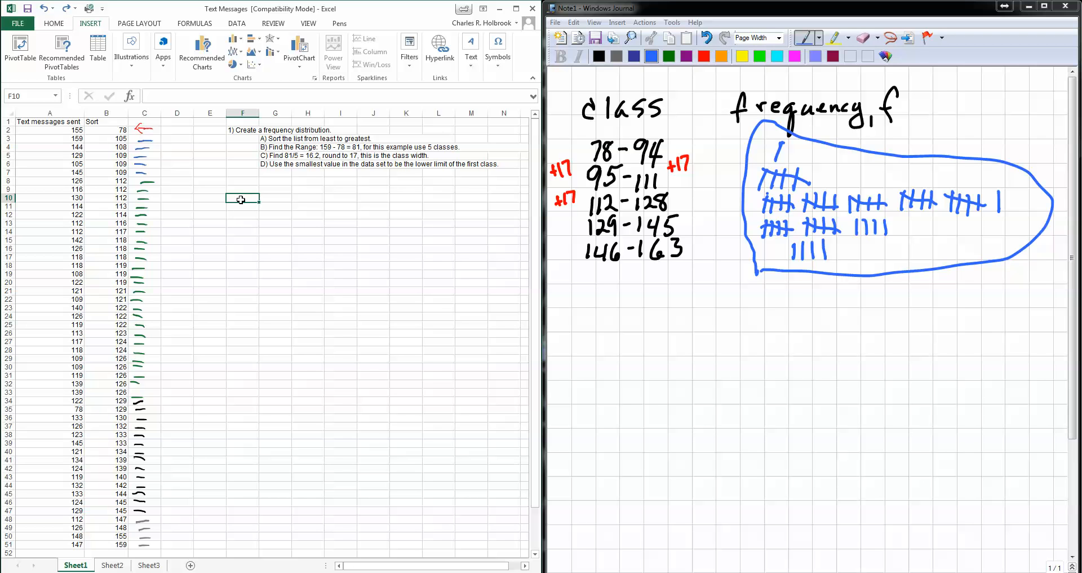
type("Class")
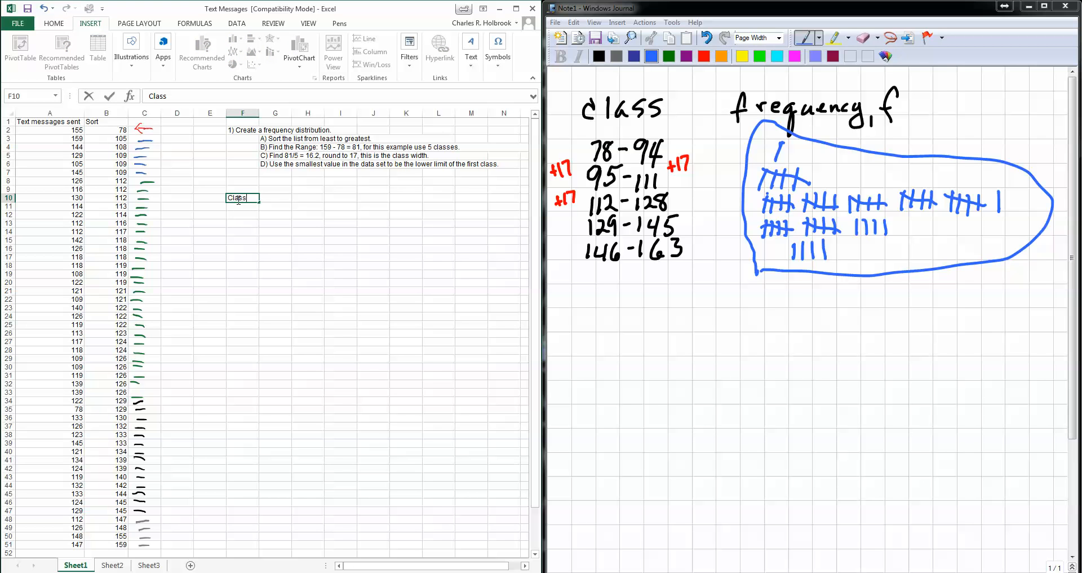
key("Tab")
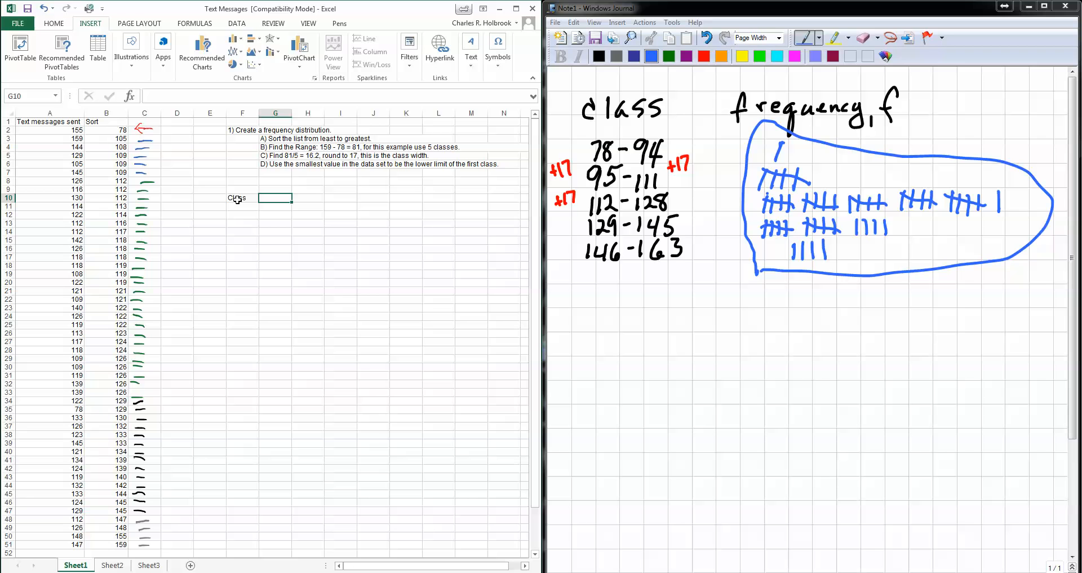
type("Frequency")
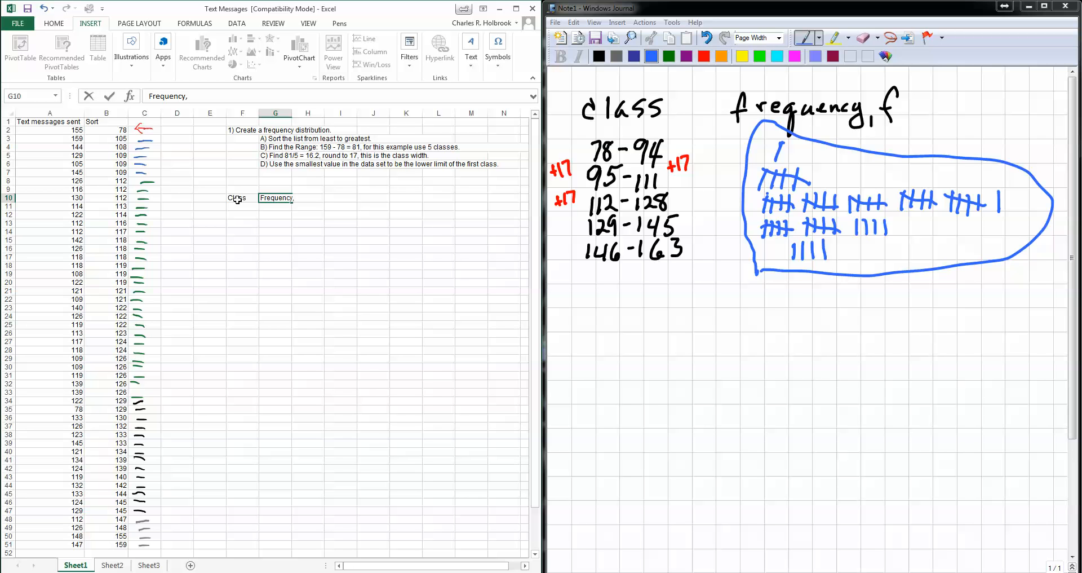
type(",")
left_click(55, 24)
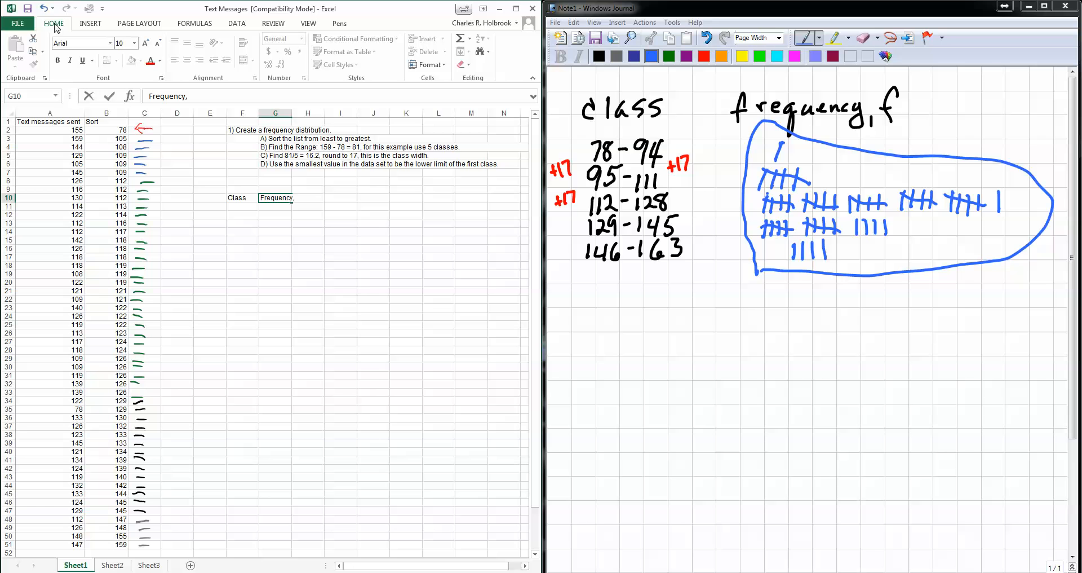
left_click(70, 61)
type("f")
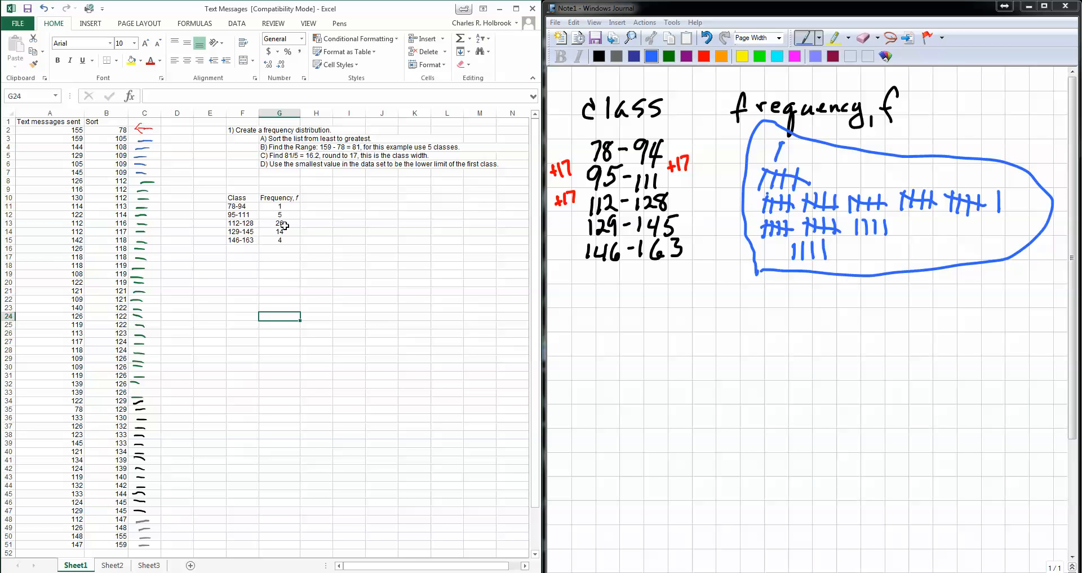
- Apply thin outline and inside borders to the frequency table in F10:G15
left_click_drag(240, 199, 267, 239)
right_click(261, 212)
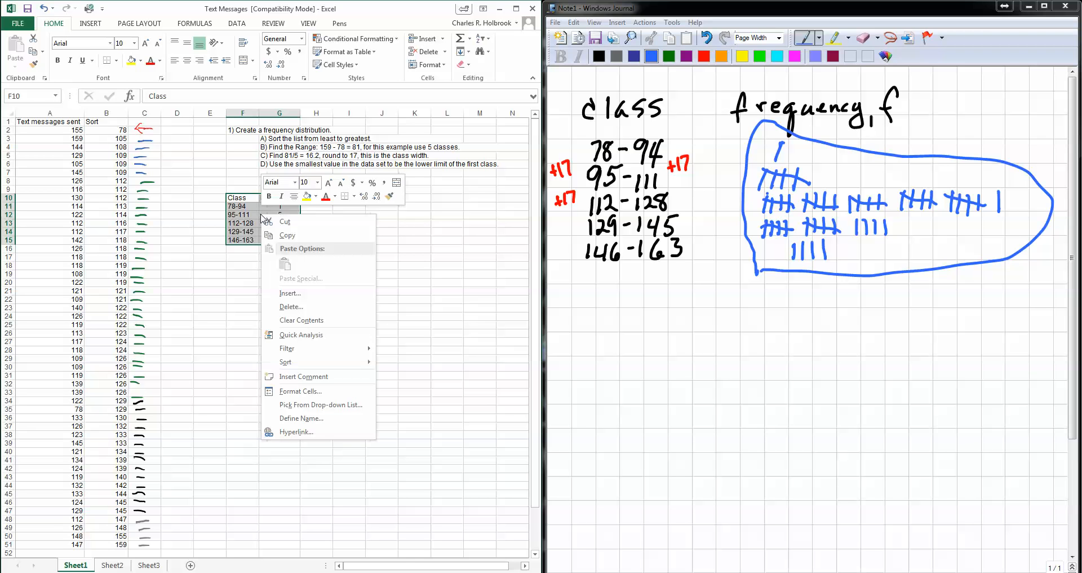
left_click(314, 393)
left_click(290, 376)
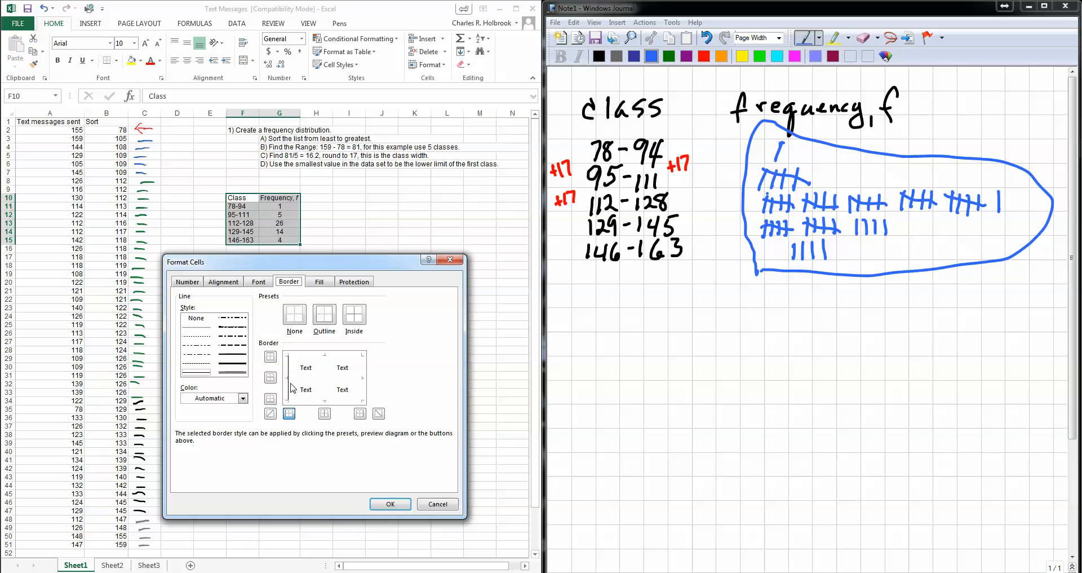
left_click(313, 355)
left_click(363, 373)
left_click(325, 400)
left_click(327, 384)
left_click(316, 381)
left_click(389, 503)
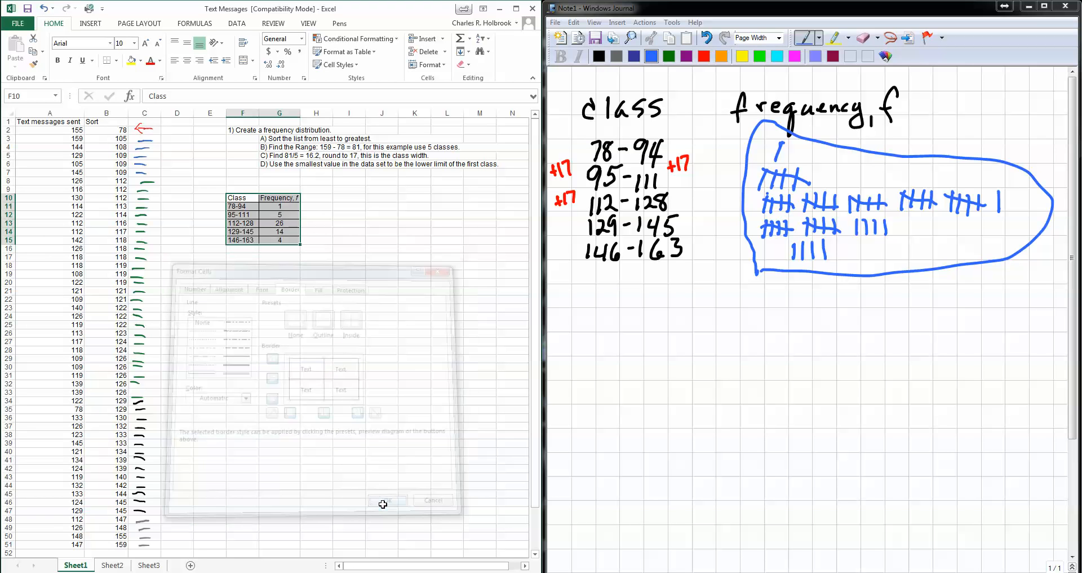
left_click(324, 385)
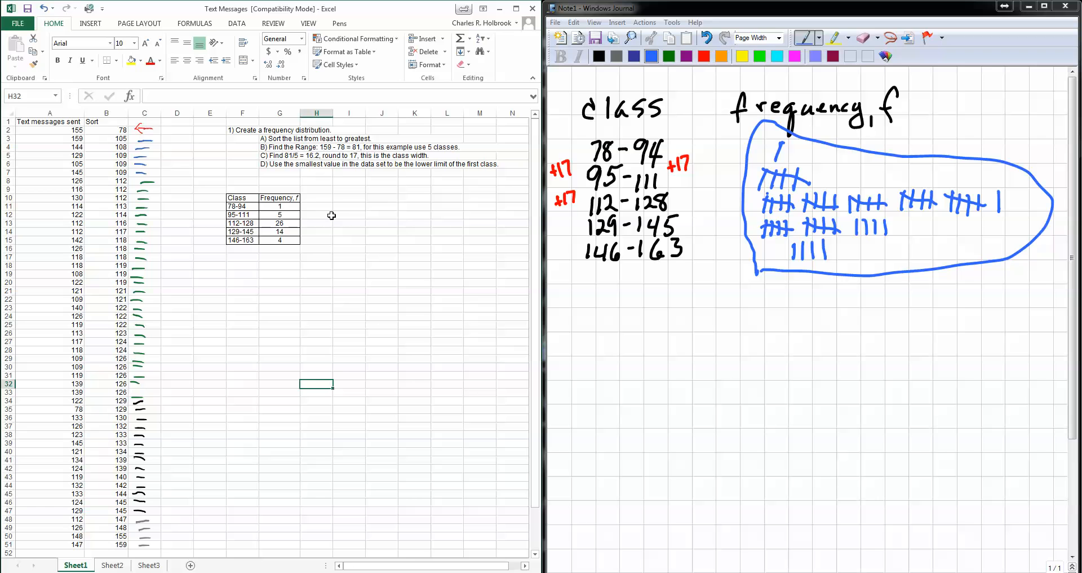
- Enter the headers Midpoint in cell H10 and Rel. Freq. in I10 of the Excel sheet
left_click(316, 199)
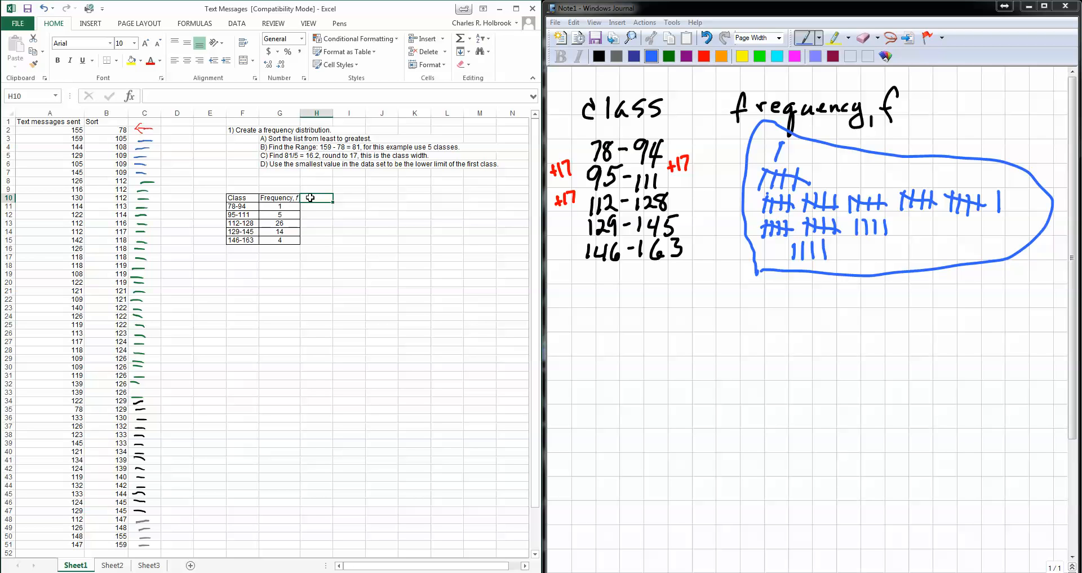
type("Mid")
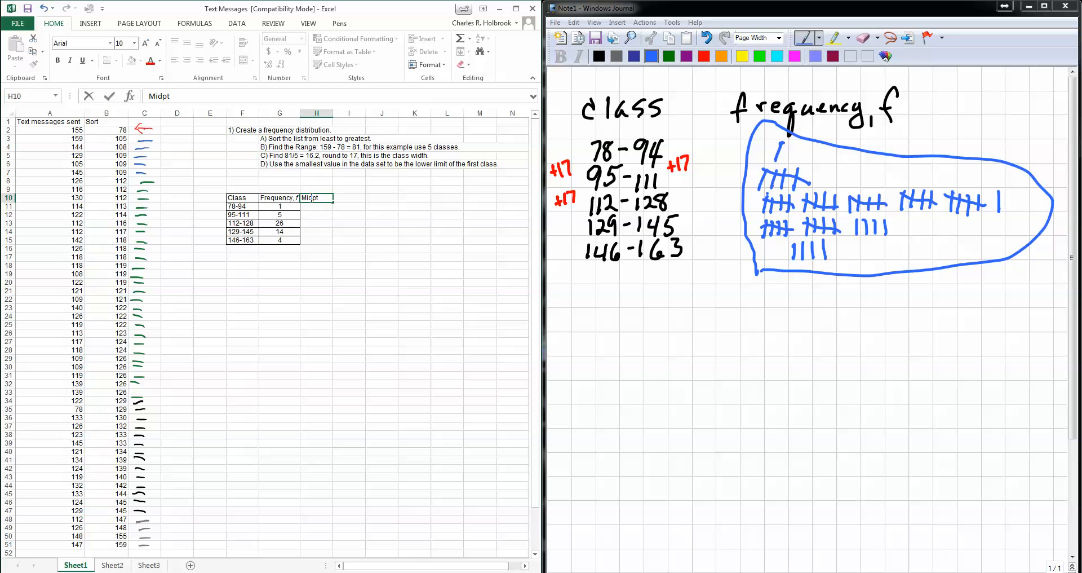
type("point")
left_click(354, 199)
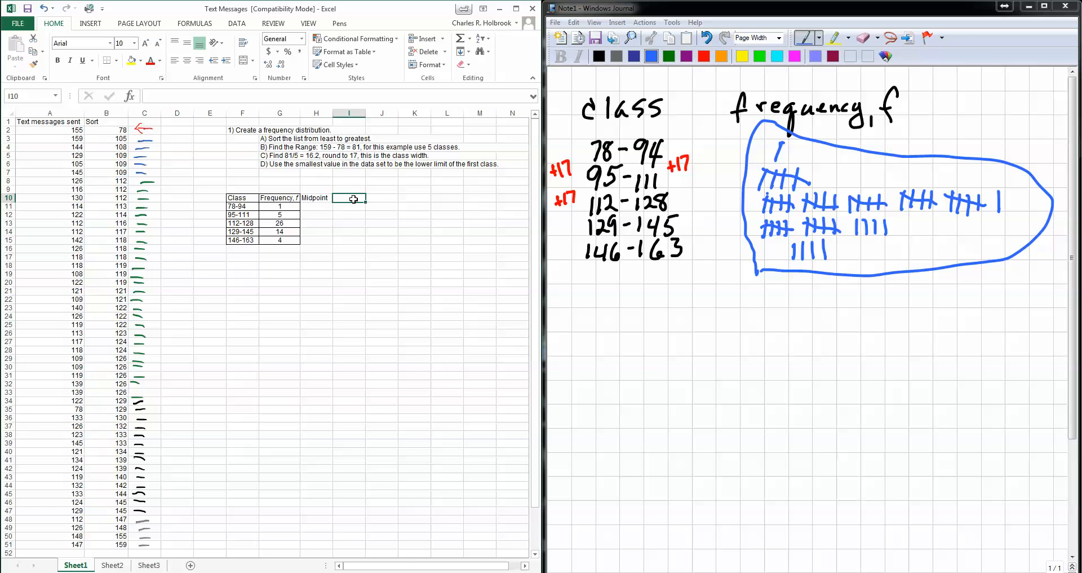
type("Rel")
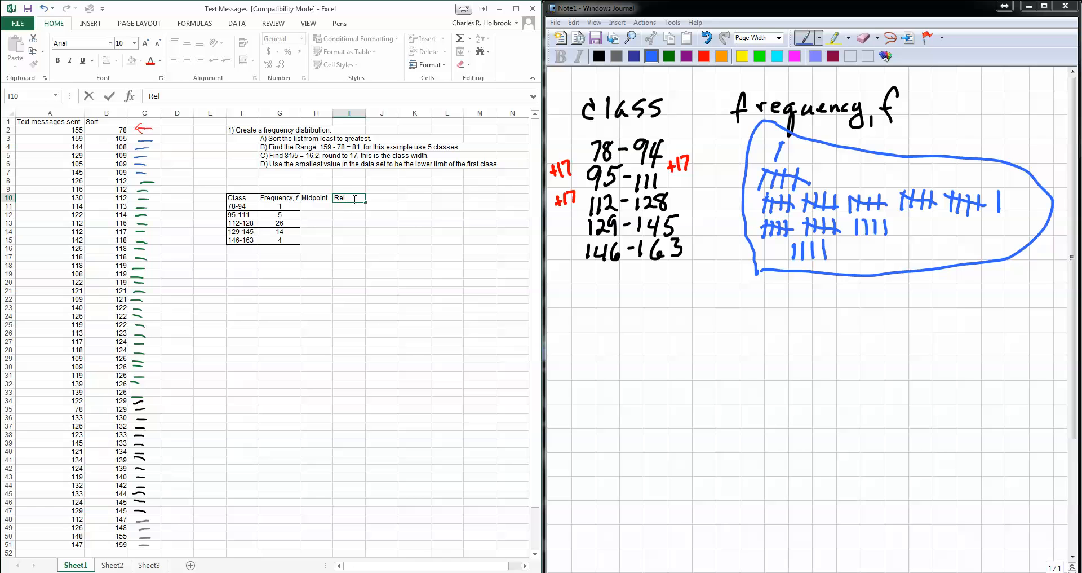
type(". Fre")
type("q.")
key("Tab")
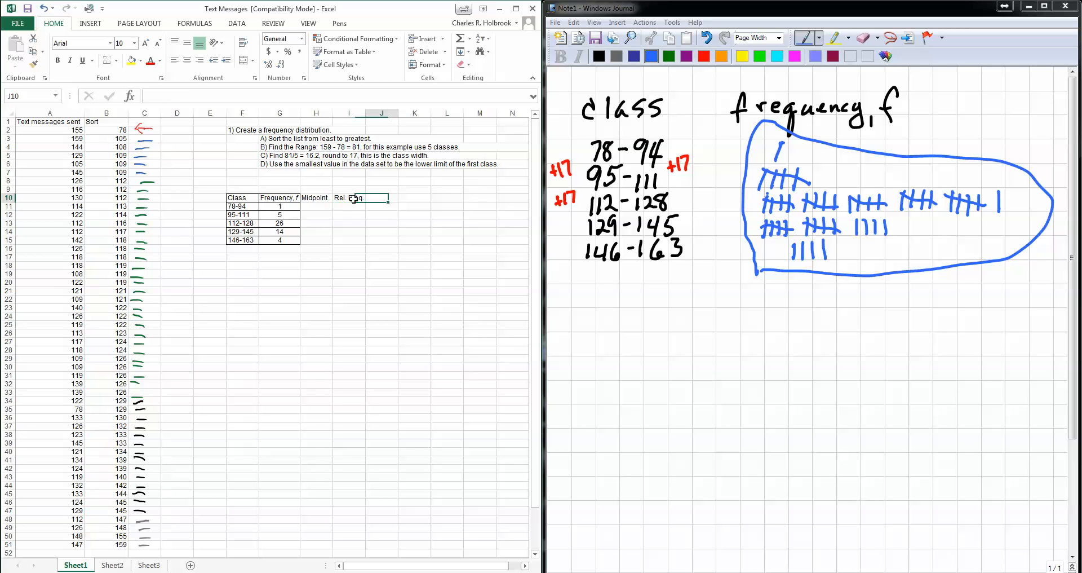
- Enter the header Cum. Freq in cell J10 and widen column J slightly to fit it
type("Cum")
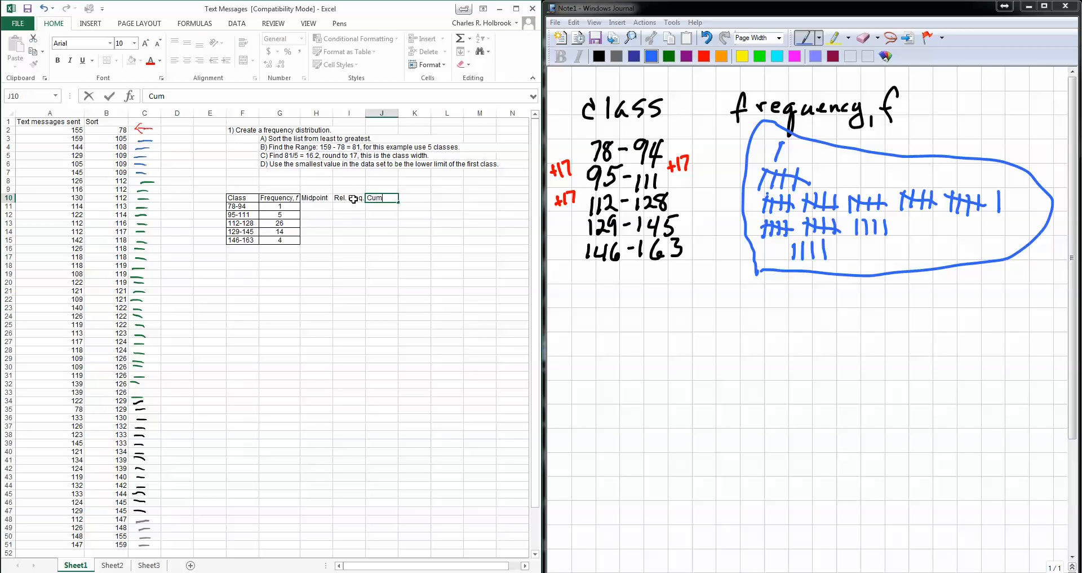
type(". Freq")
left_click(387, 113)
left_click_drag(400, 112, 403, 112)
- Enter the class midpoints 86, 103, 120, 137 and 154.5 in cells H11:H15
left_click(315, 207)
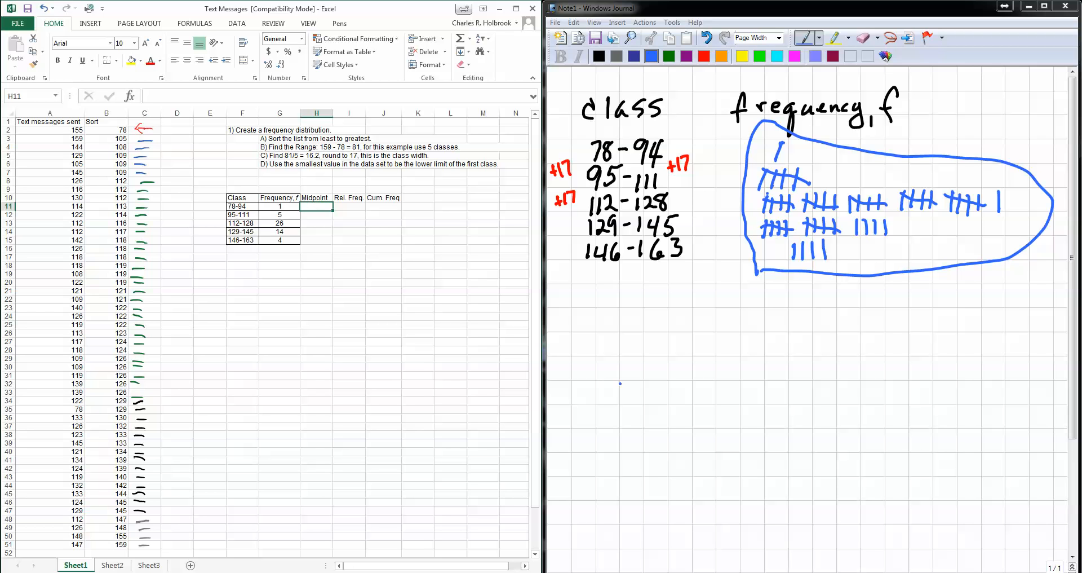
type("86")
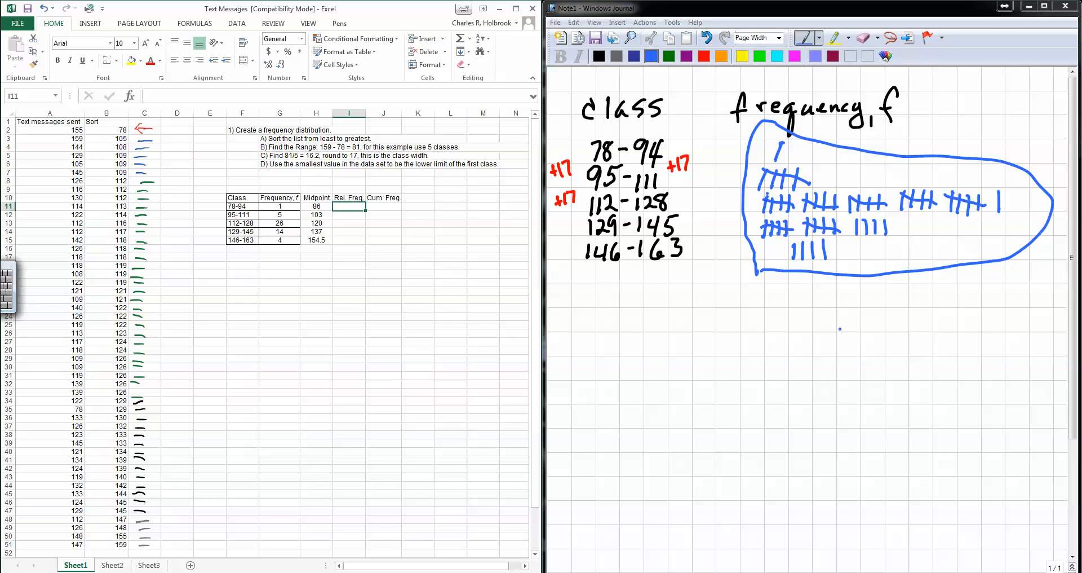
- Write the midpoint calculation (78 + 94) / 2 = 86 in black ink below the classes in Journal
left_click(599, 56)
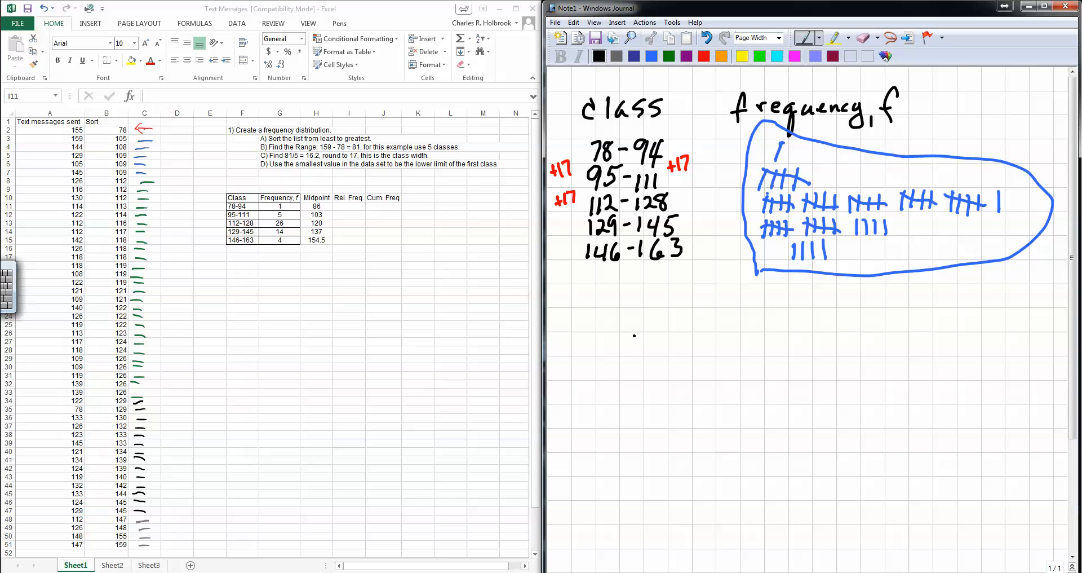
mouse_move(630, 337)
left_mouse_down()
mouse_move(638, 355)
mouse_move(650, 337)
mouse_move(666, 357)
left_mouse_up()
mouse_move(661, 346)
left_mouse_down()
mouse_move(695, 340)
mouse_move(691, 357)
left_mouse_up()
mouse_move(701, 337)
left_mouse_down()
mouse_move(697, 351)
mouse_move(708, 350)
left_mouse_up()
mouse_move(705, 333)
left_mouse_down()
mouse_move(706, 357)
mouse_move(630, 366)
mouse_move(680, 381)
mouse_move(686, 397)
left_mouse_up()
left_click(705, 391)
left_click_drag(732, 353, 745, 352)
mouse_move(733, 361)
left_mouse_down()
mouse_move(765, 355)
mouse_move(762, 345)
mouse_move(784, 364)
left_mouse_up()
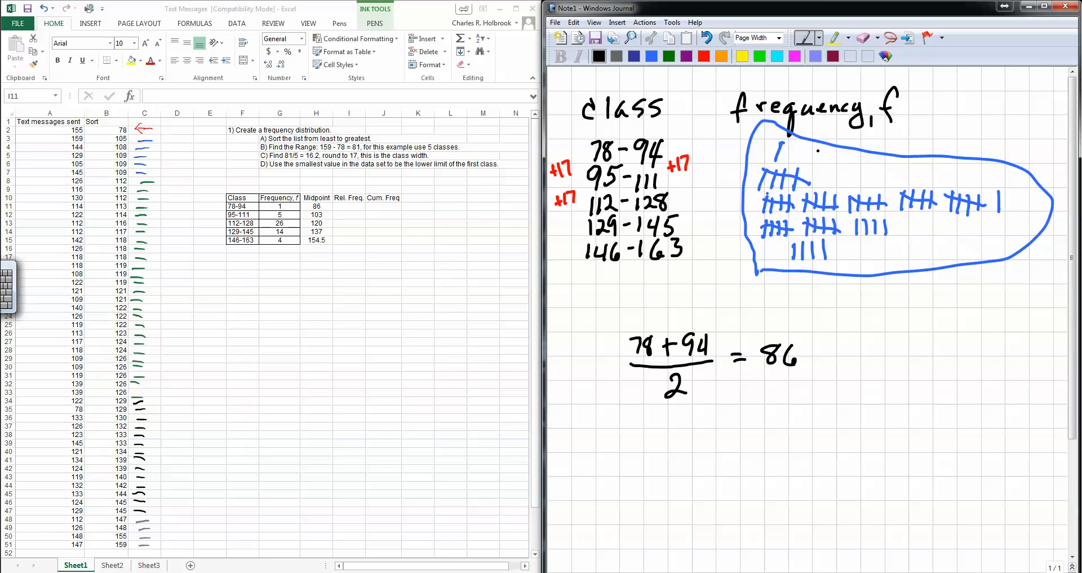
- Draw a black arrow to the 78-94 tally and write the relative frequency 1/50 = 0.02 below the tallies
mouse_move(854, 137)
left_mouse_down()
mouse_move(794, 151)
mouse_move(810, 153)
left_mouse_up()
left_click_drag(871, 311, 872, 325)
mouse_move(860, 331)
left_mouse_down()
mouse_move(885, 327)
mouse_move(867, 352)
mouse_move(884, 341)
left_mouse_up()
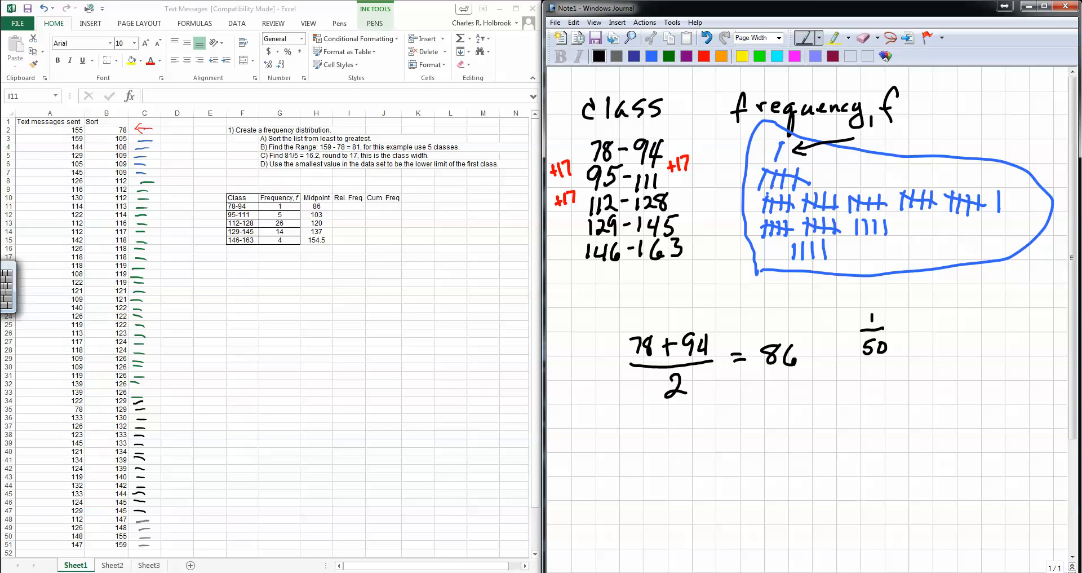
mouse_move(895, 322)
left_mouse_down()
mouse_move(940, 316)
mouse_move(964, 329)
left_mouse_up()
left_click(929, 326)
- Draw a black arrow to the 95-111 tally and write 5/50 = 0.10 under the first fraction
left_click_drag(857, 167, 824, 181)
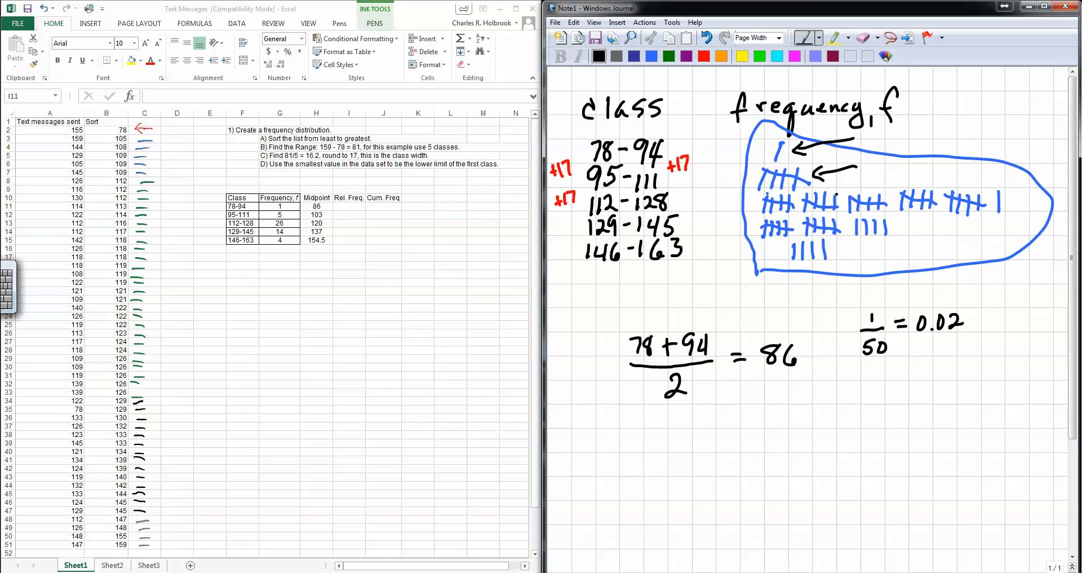
mouse_move(871, 367)
left_mouse_down()
mouse_move(868, 382)
mouse_move(883, 362)
mouse_move(890, 385)
mouse_move(869, 416)
left_mouse_up()
left_click_drag(872, 396, 912, 387)
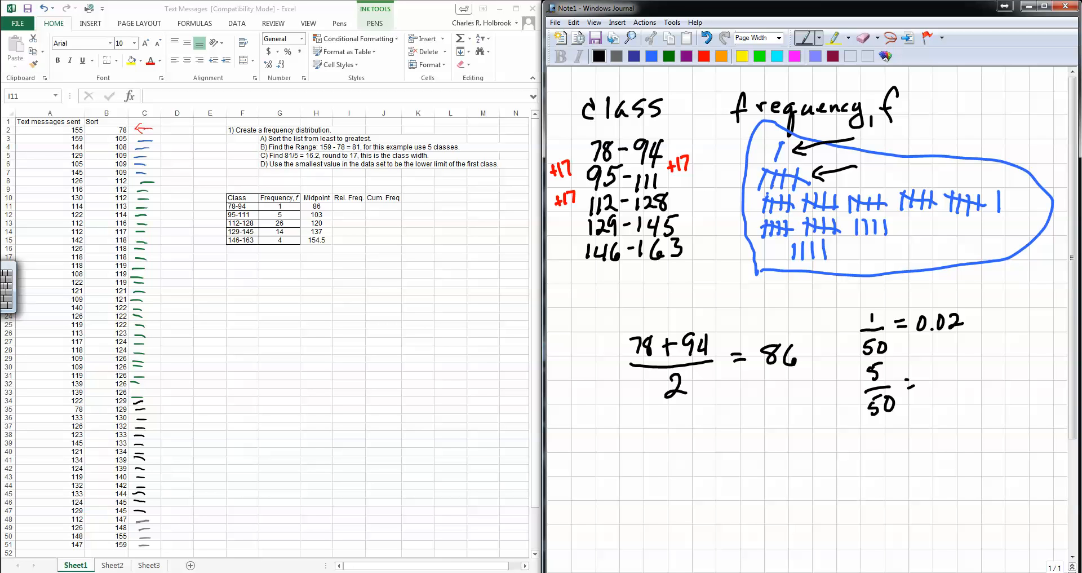
mouse_move(937, 370)
left_mouse_down()
mouse_move(956, 384)
mouse_move(963, 365)
left_mouse_up()
left_click(957, 395)
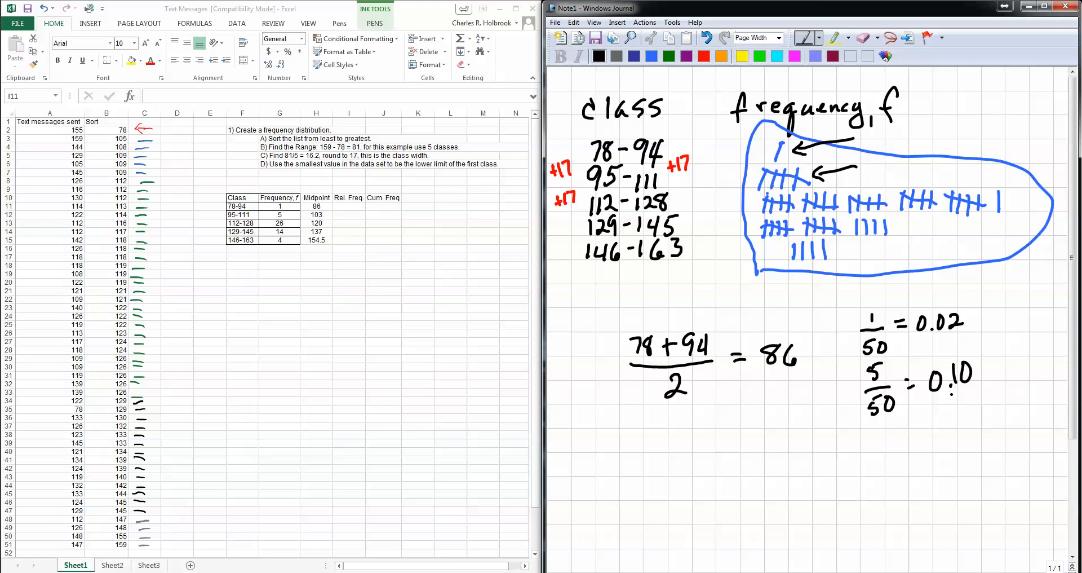
- Enter the relative frequencies 0.02, 0.10, 0.52, 0.28 and 0.08 in cells I11:I15 of the Excel sheet
left_click(347, 206)
type("0.02")
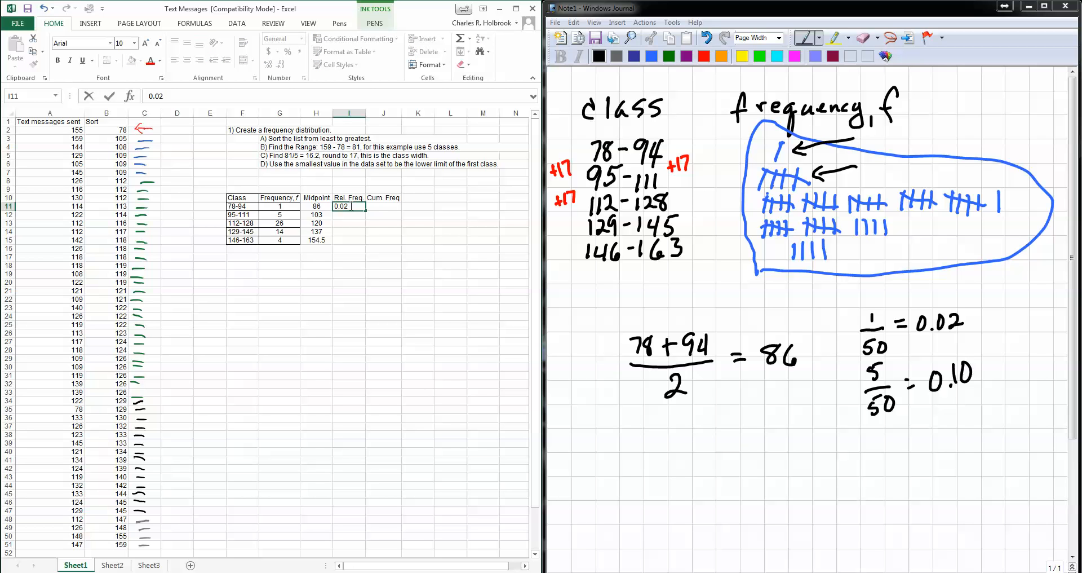
key("Return")
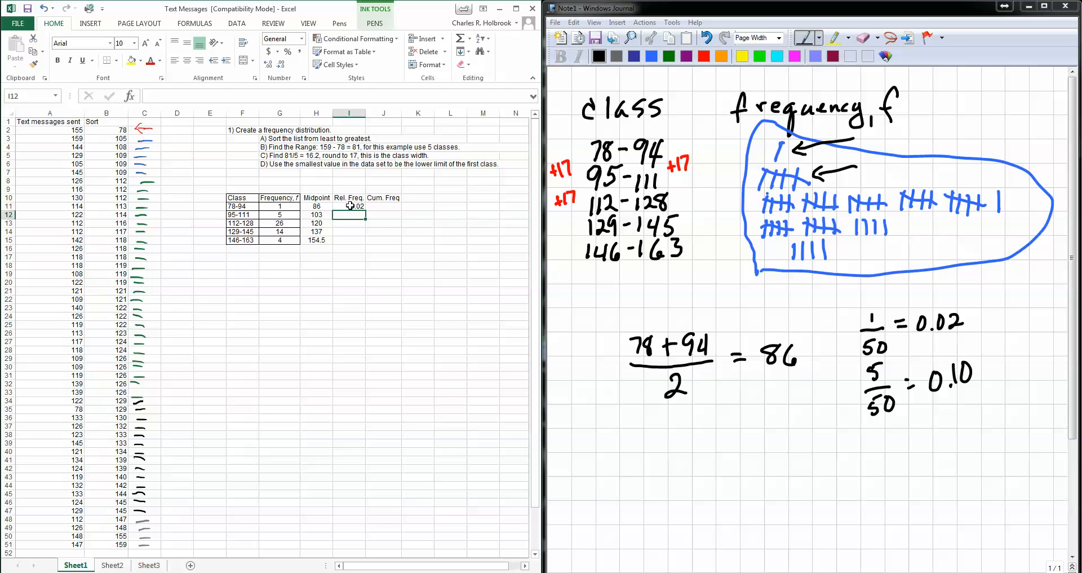
type("0.10")
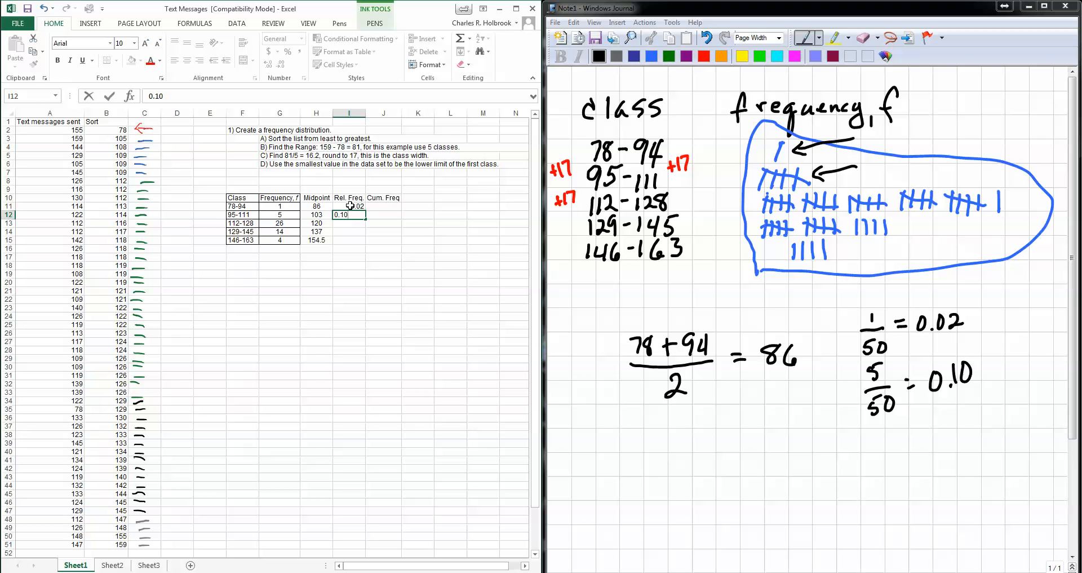
left_click(353, 224)
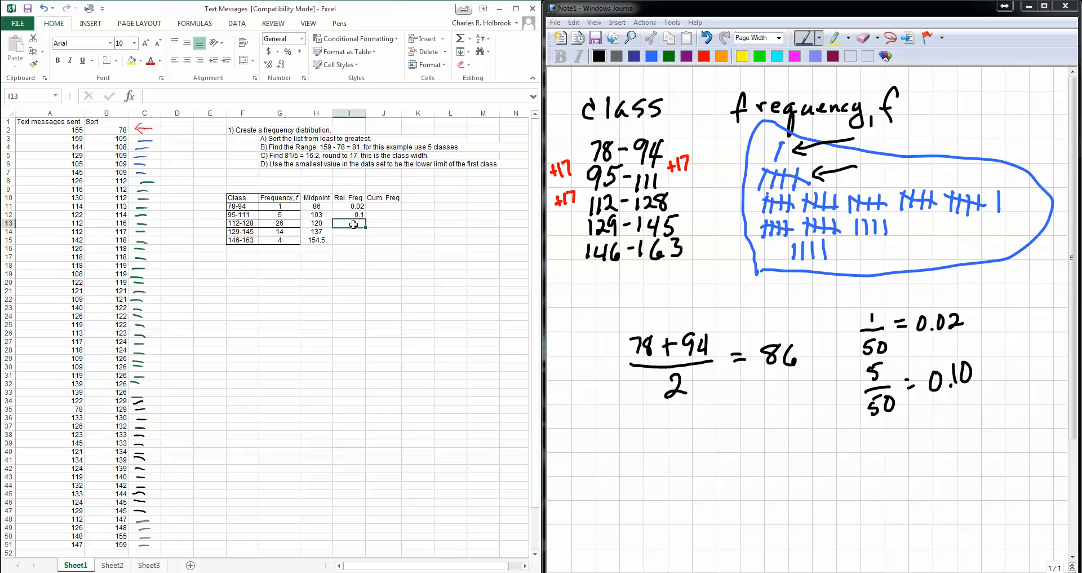
type("0.52")
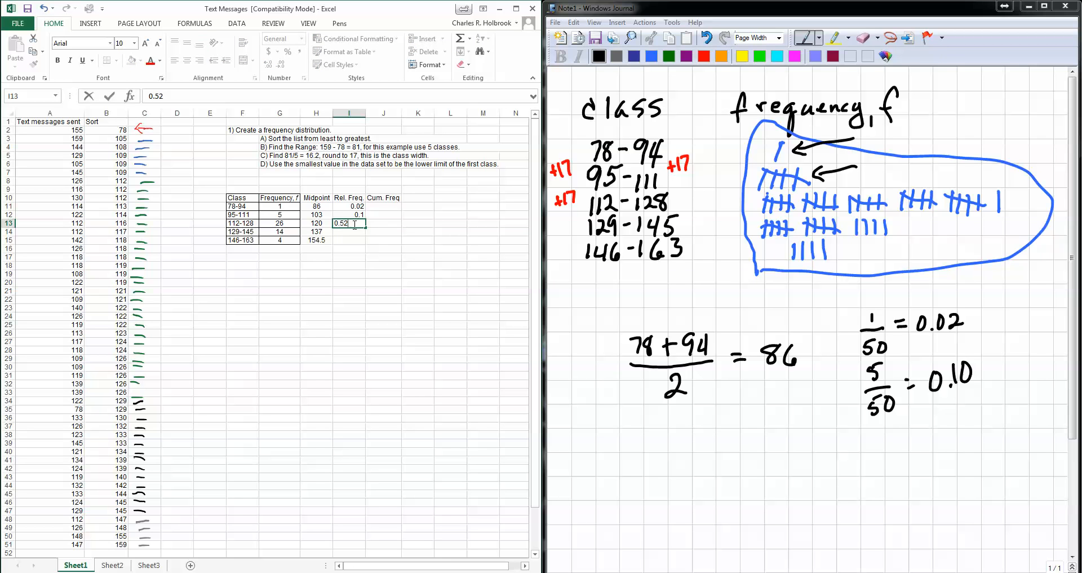
key("Return")
type("0.28")
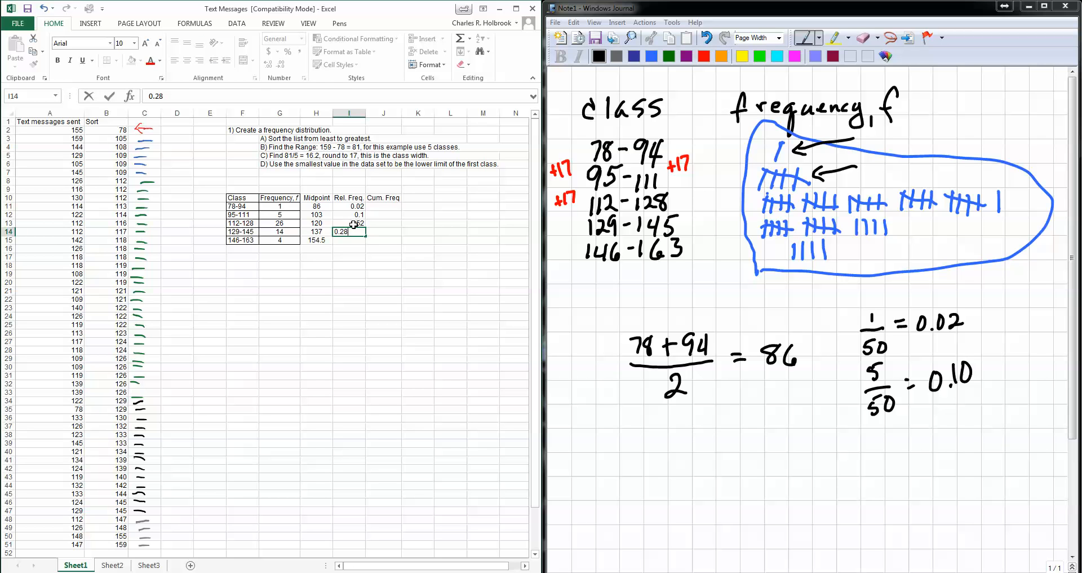
key("Return")
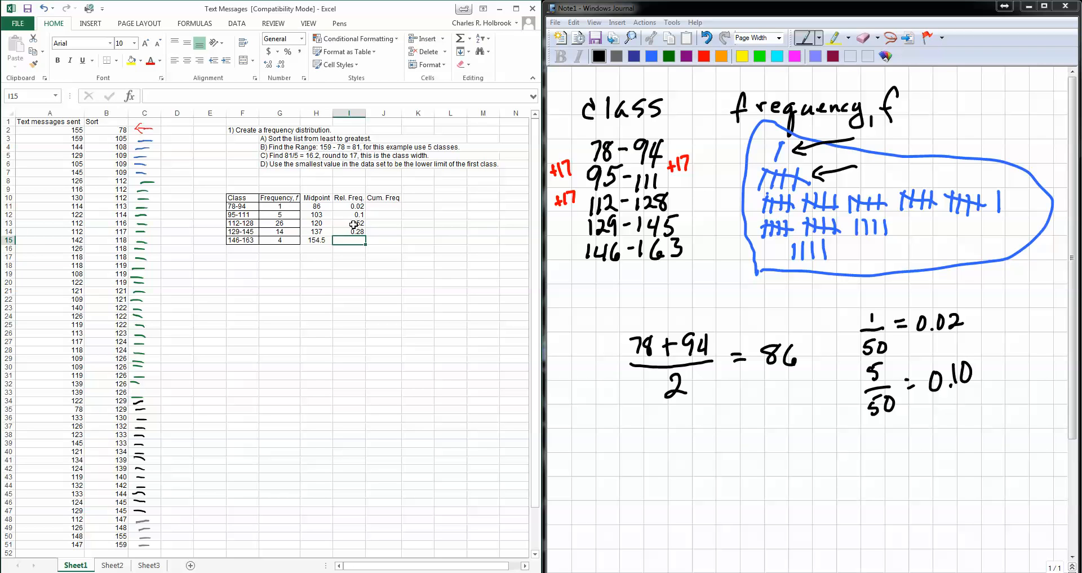
type("0.08")
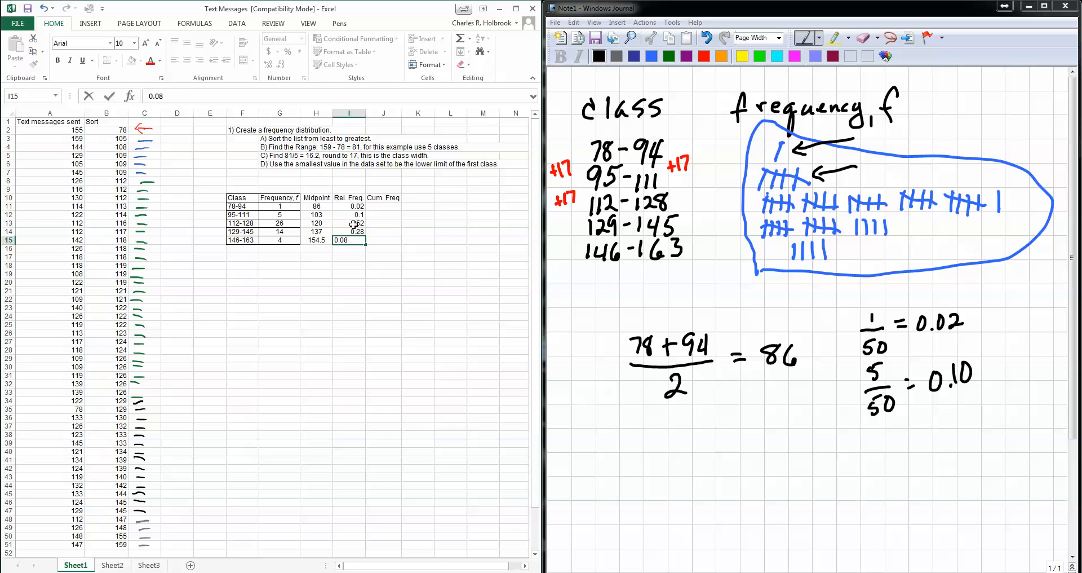
left_click(344, 275)
- Center the contents of column I horizontally
left_click(348, 113)
left_click(187, 61)
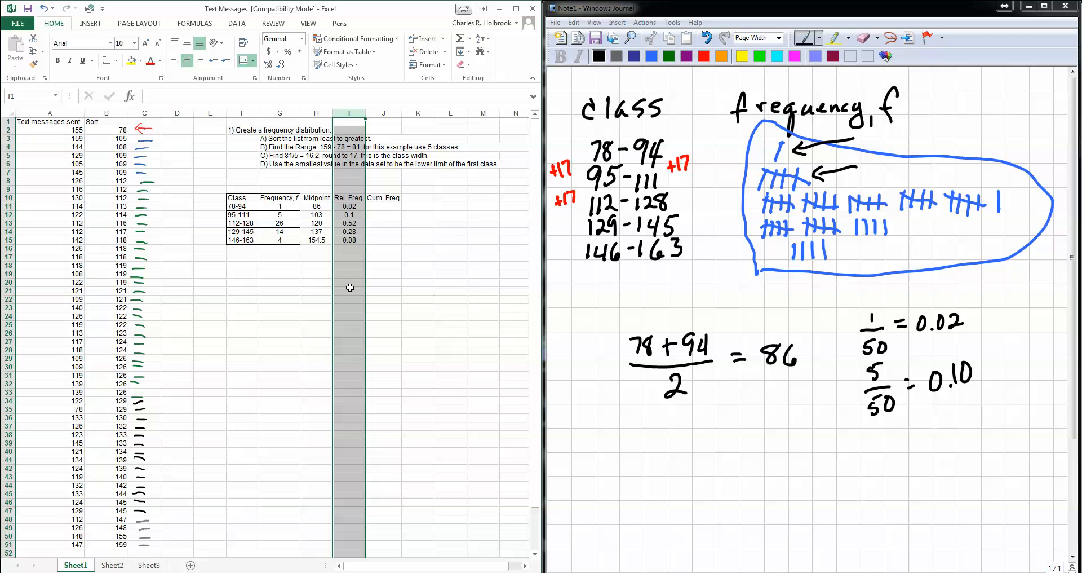
left_click(345, 290)
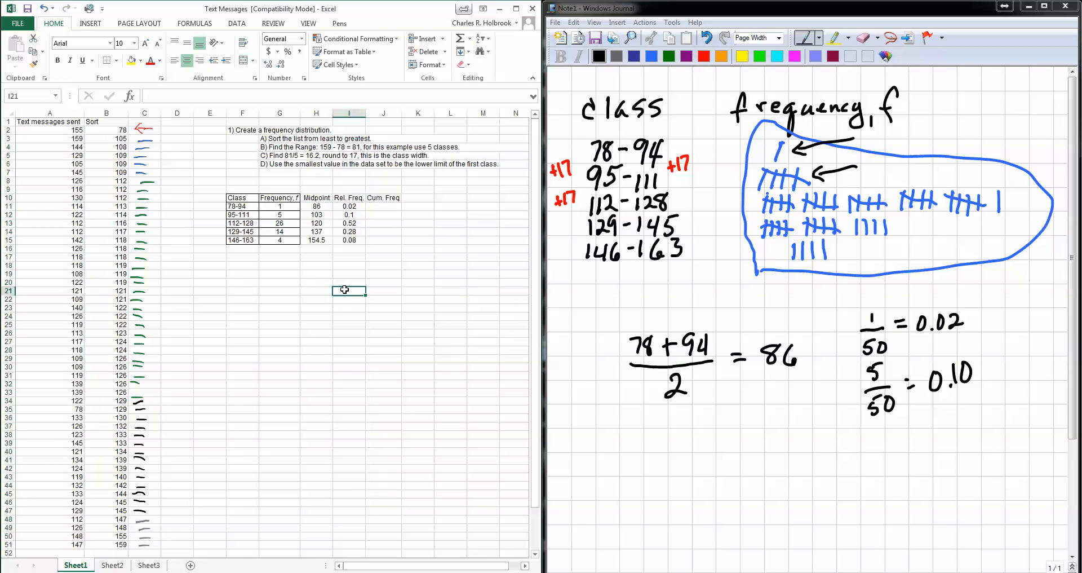
- Total the frequencies G11:G15 in cell G16 with the Sum function
left_click(277, 250)
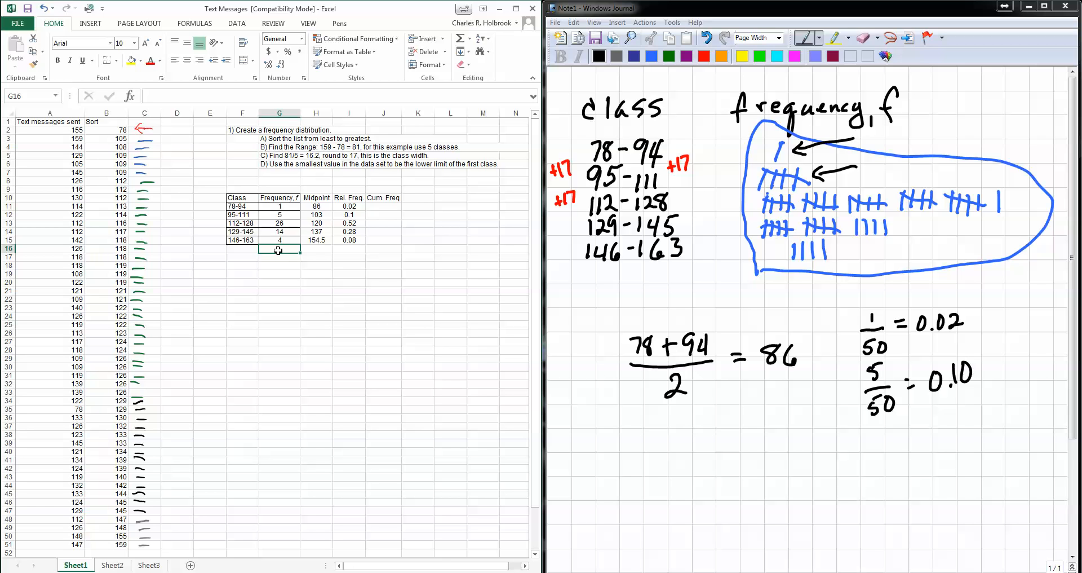
left_click(470, 40)
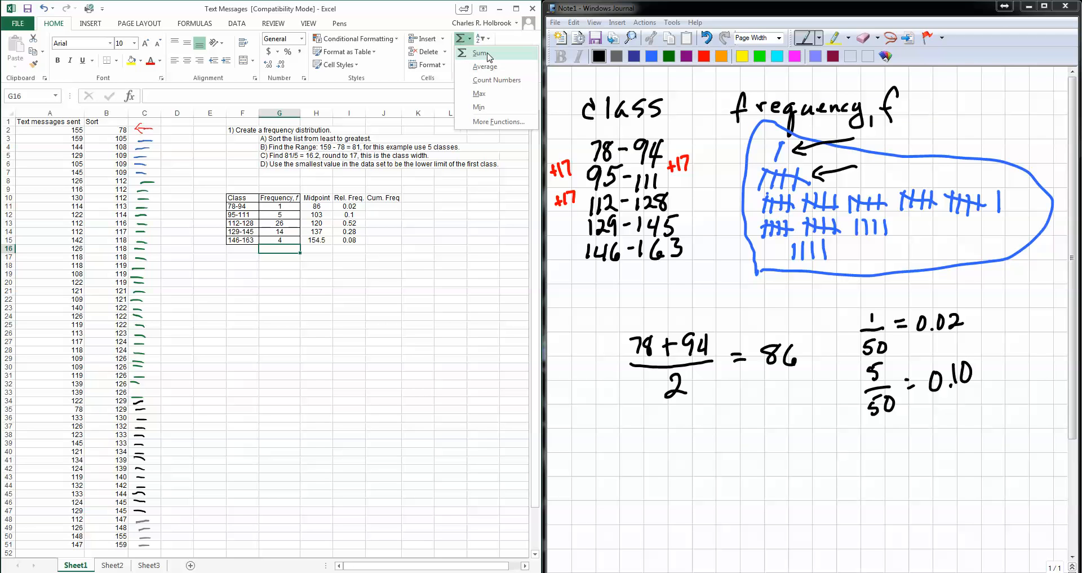
left_click(486, 53)
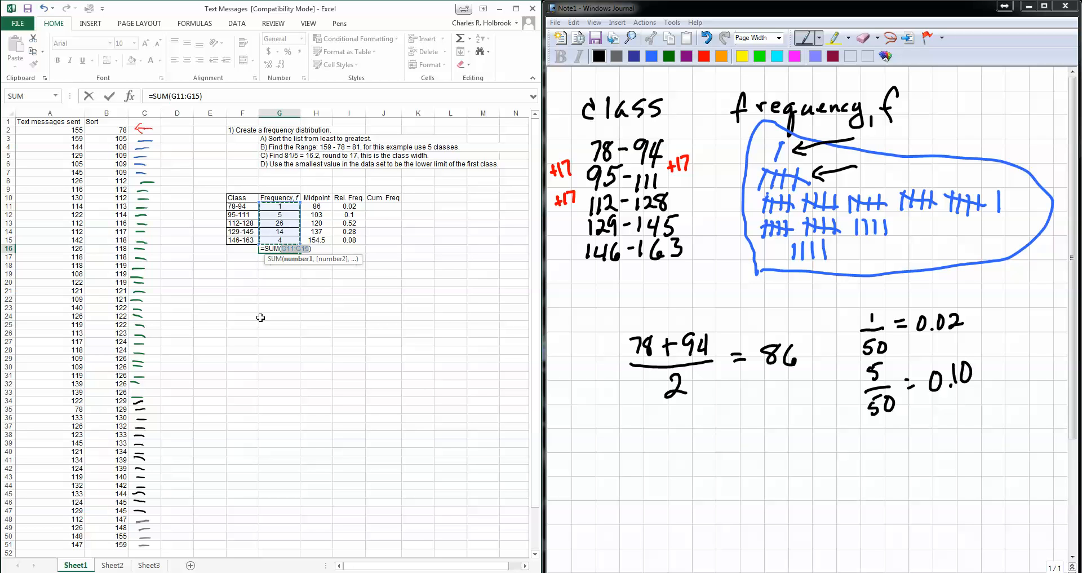
key("Return")
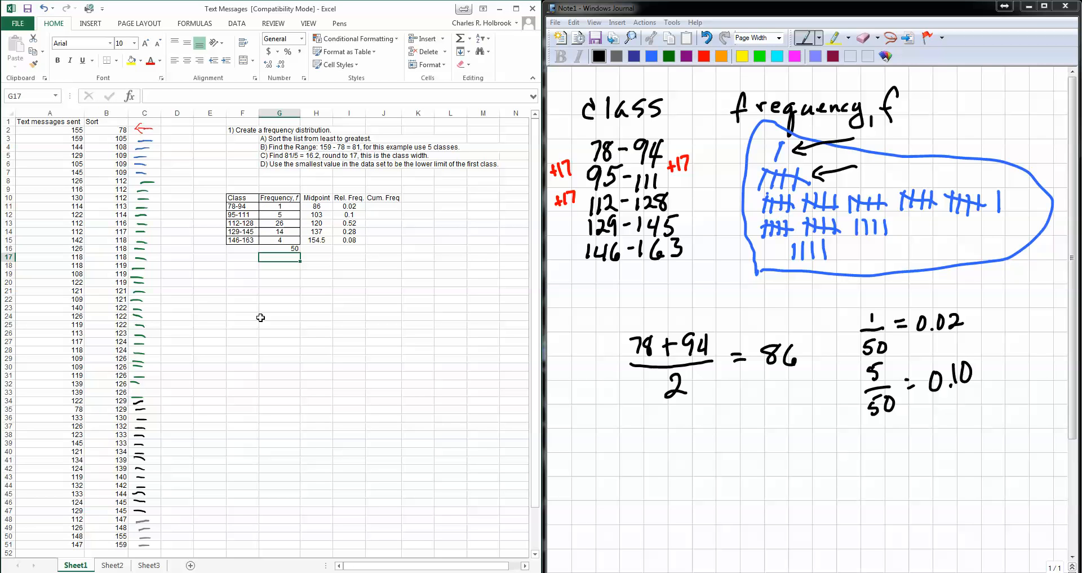
- Total the relative frequencies I11:I15 in cell I16 with the Sum function
left_click(355, 248)
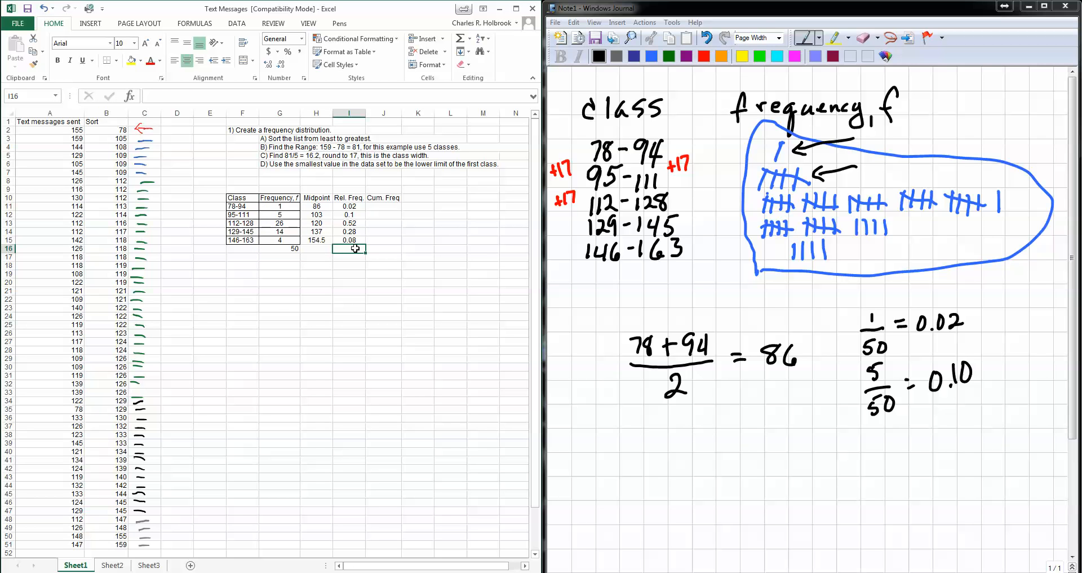
left_click(469, 40)
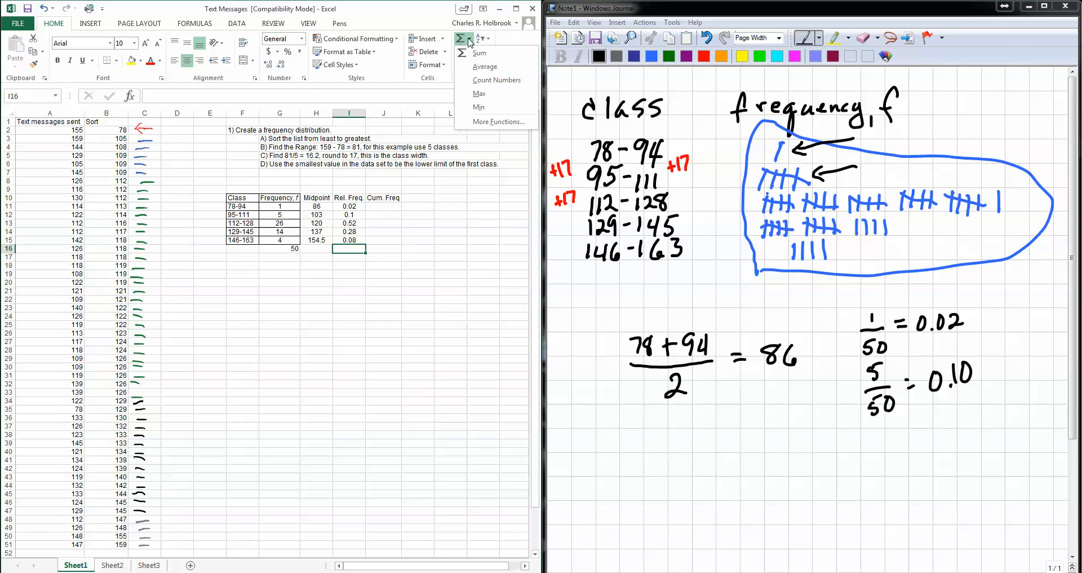
left_click(479, 53)
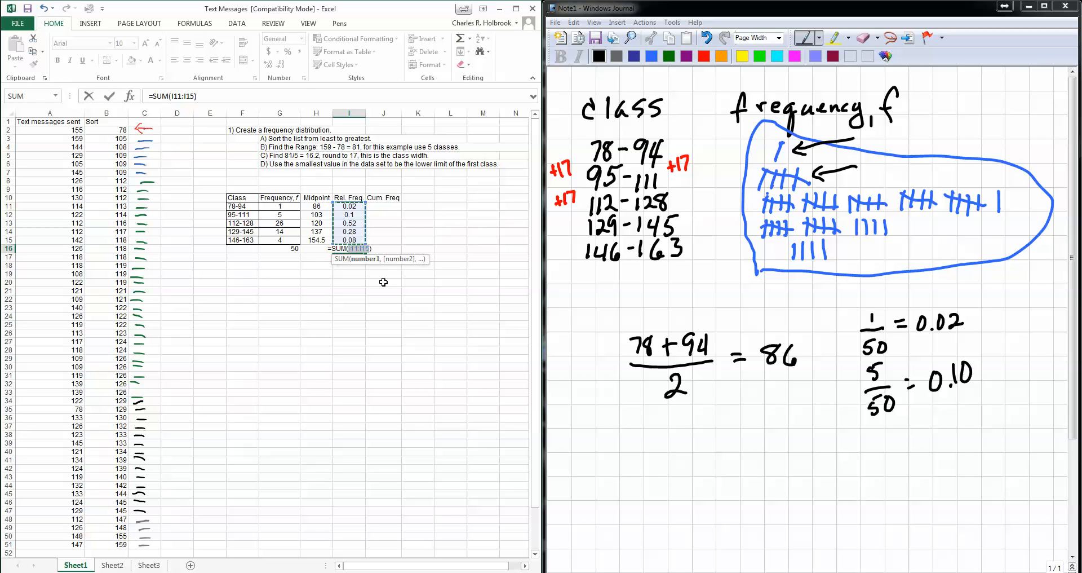
key("Return")
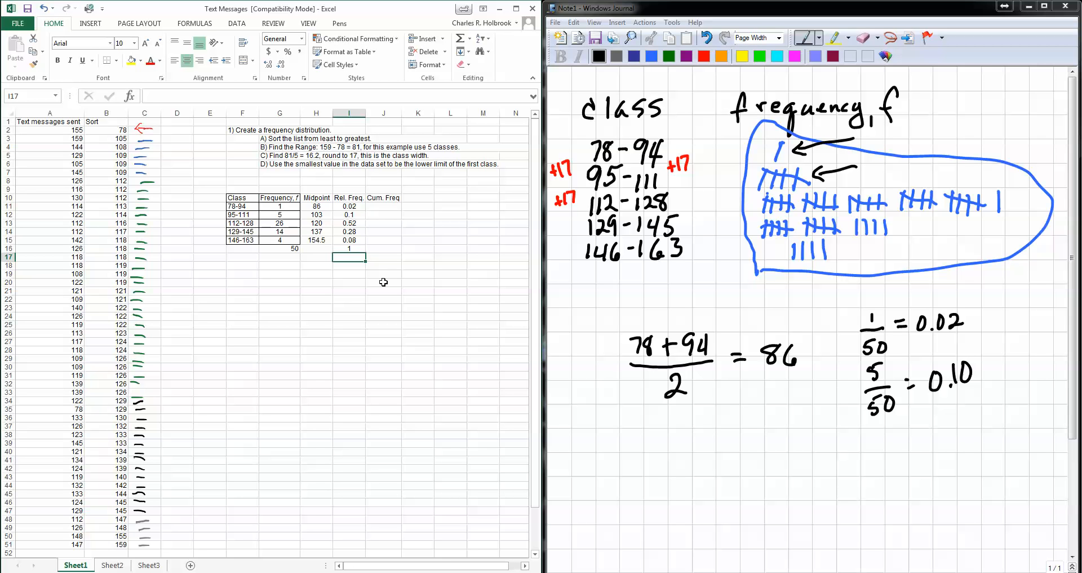
- Enter the cumulative frequencies 1, 6, 32, 46 and 50 in cells J11:J15
left_click(382, 206)
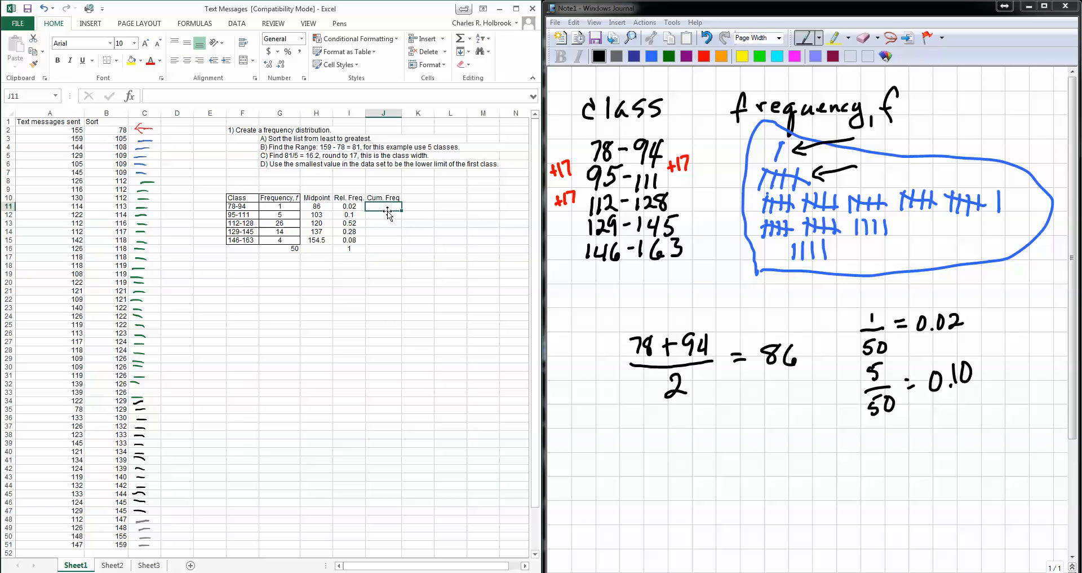
left_click(283, 208)
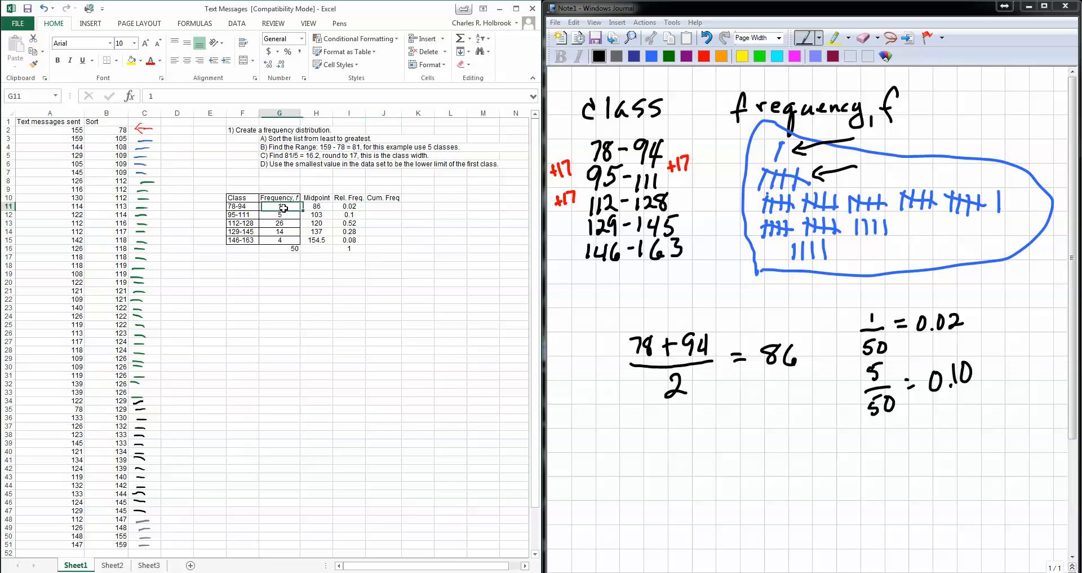
left_click(377, 209)
type("1")
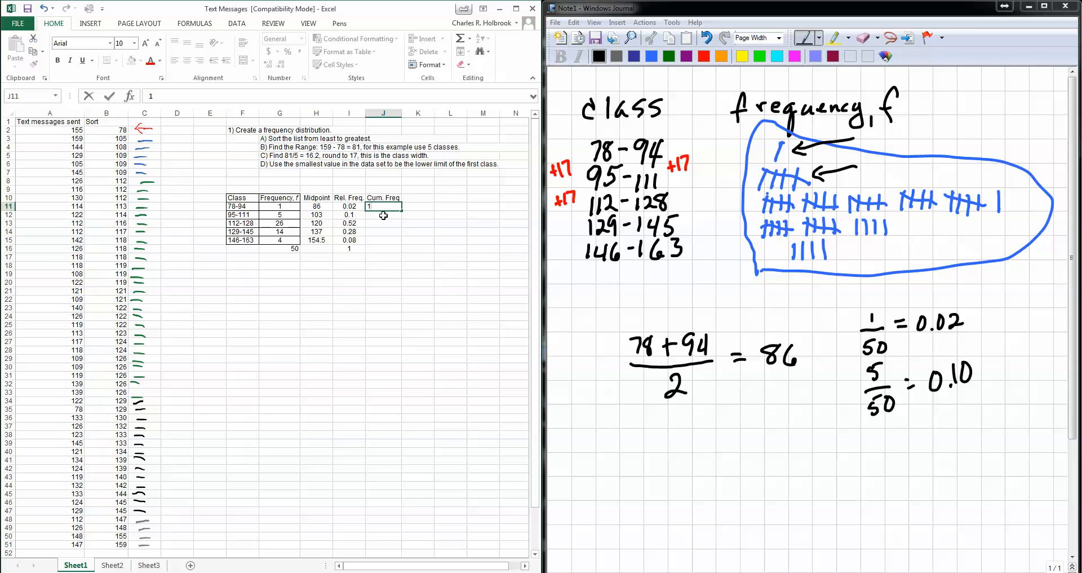
key("Return")
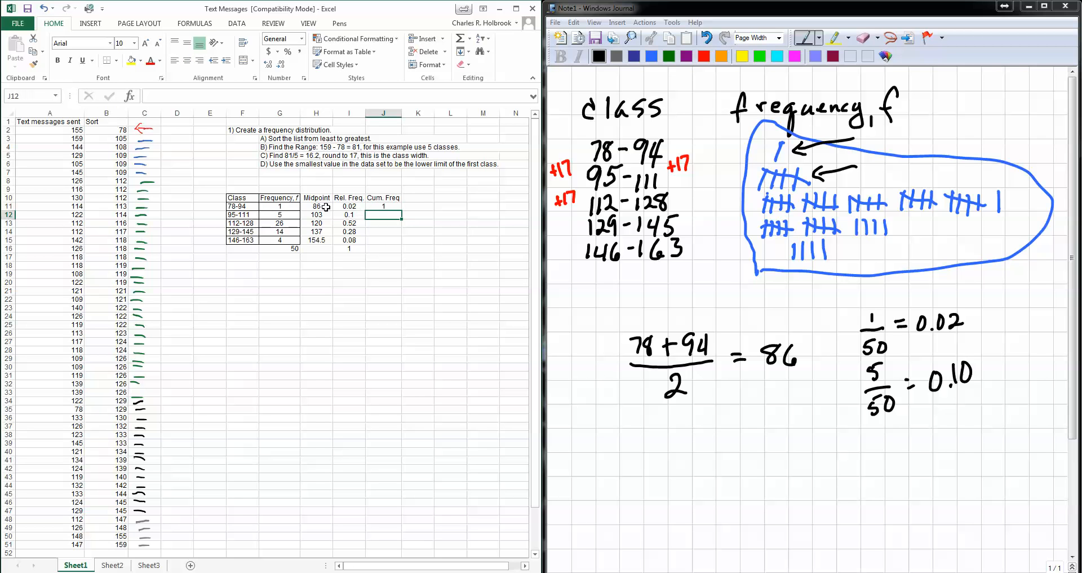
left_click(289, 215)
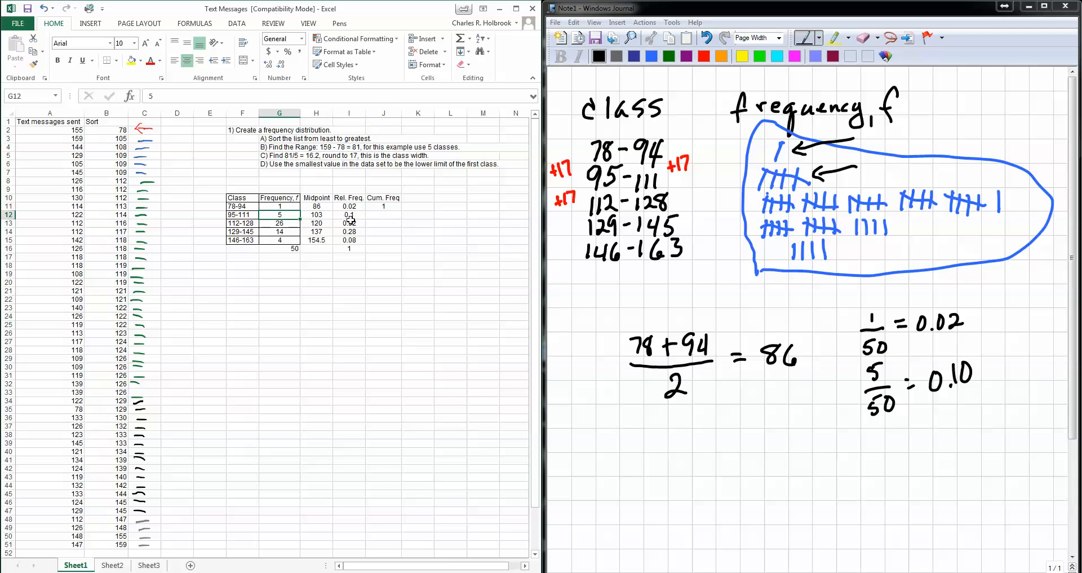
left_click(387, 214)
type("6")
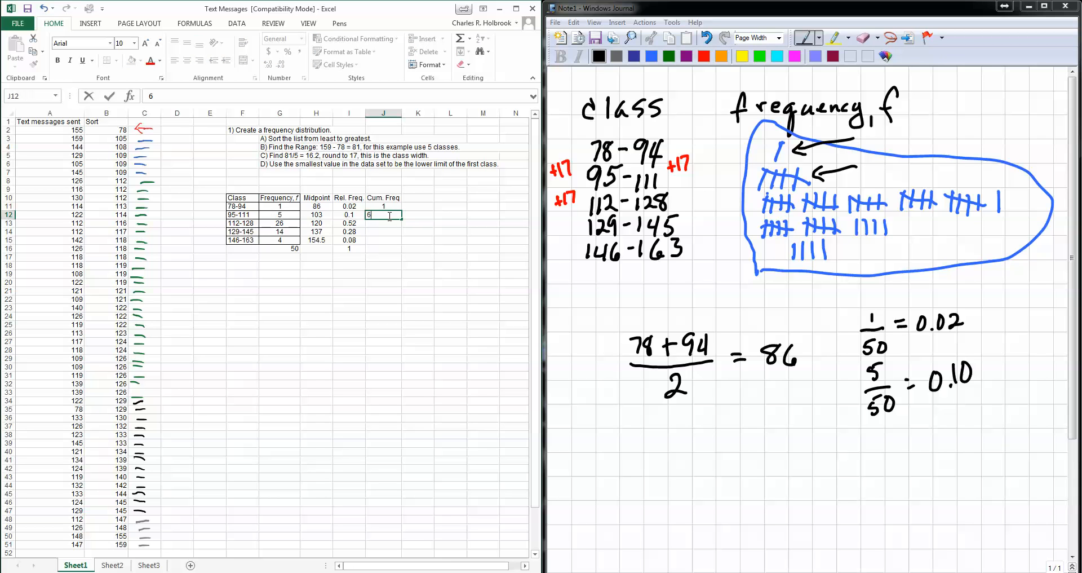
key("Return")
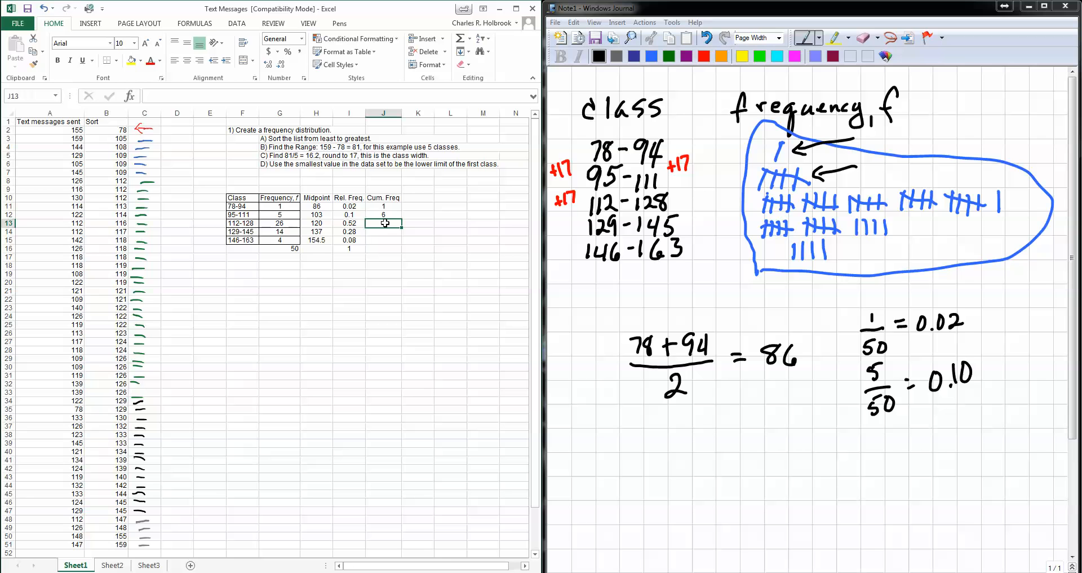
type("32")
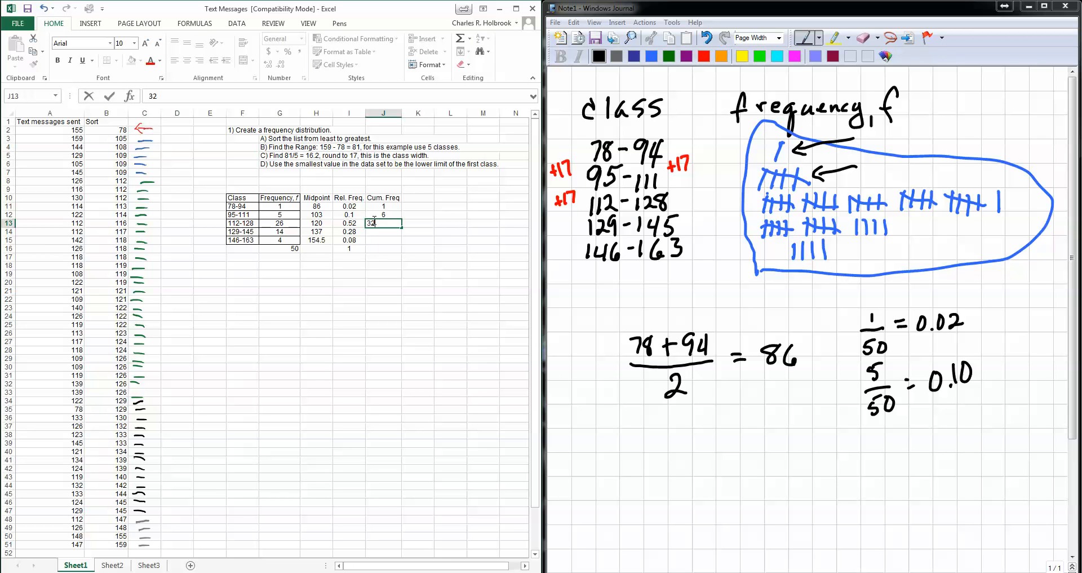
key("Return")
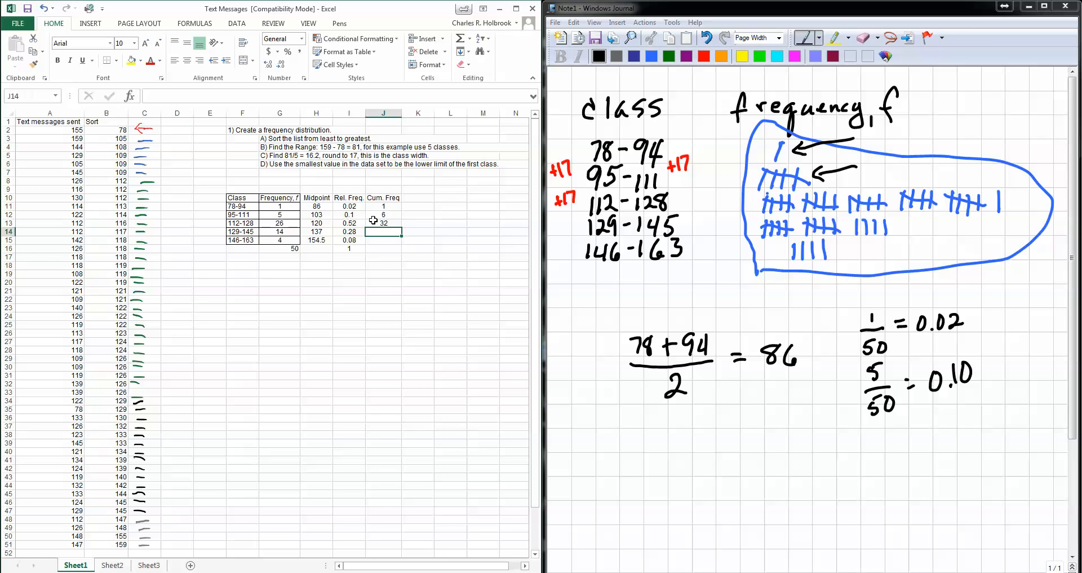
type("4")
key("Return")
type("50")
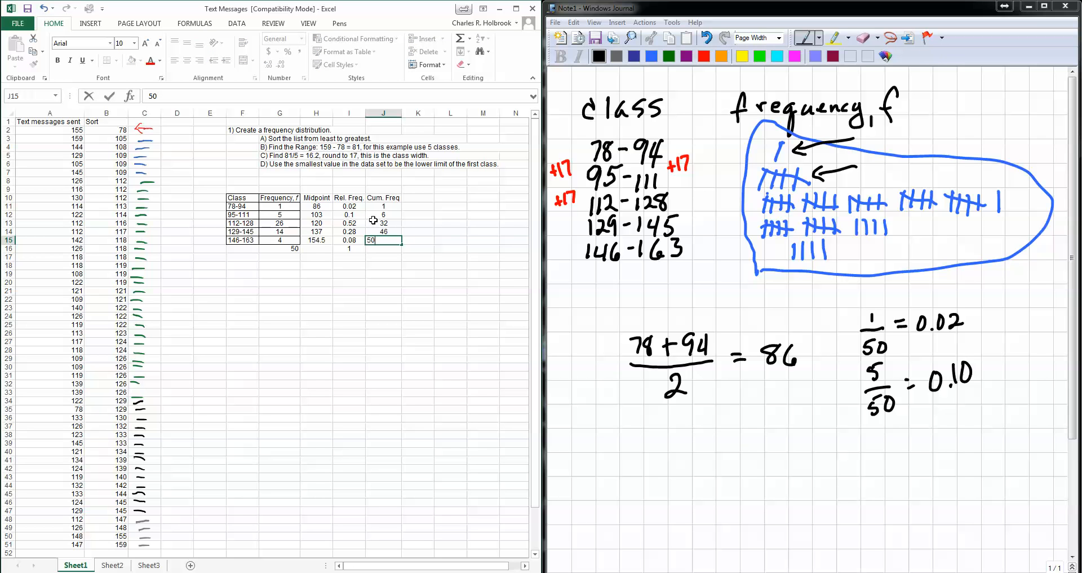
key("Return")
left_click(382, 240)
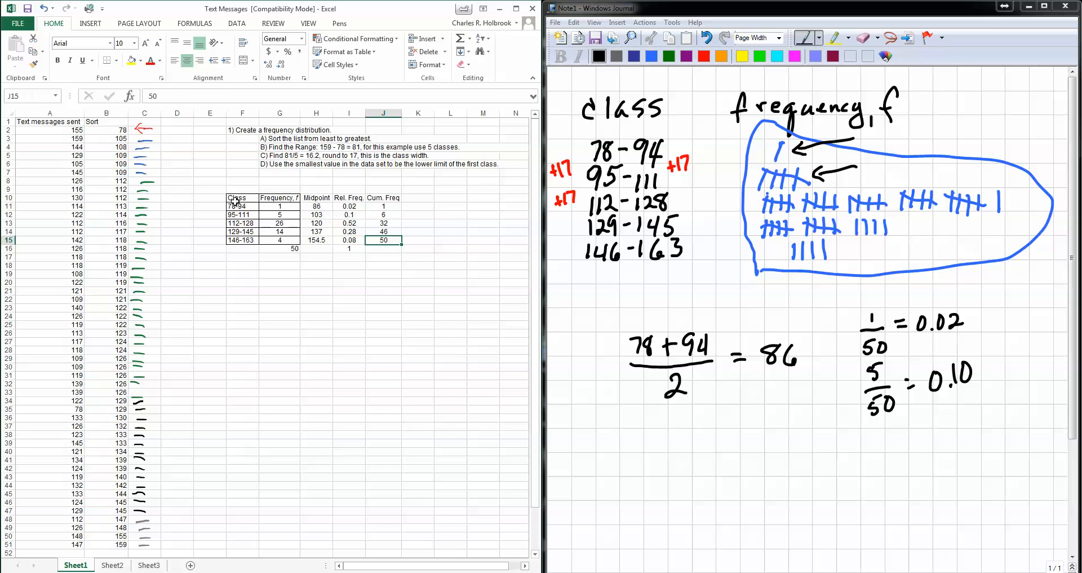
- Apply outline and inside borders to all cells of the frequency table F10:J15
left_click_drag(237, 197, 381, 241)
right_click(349, 206)
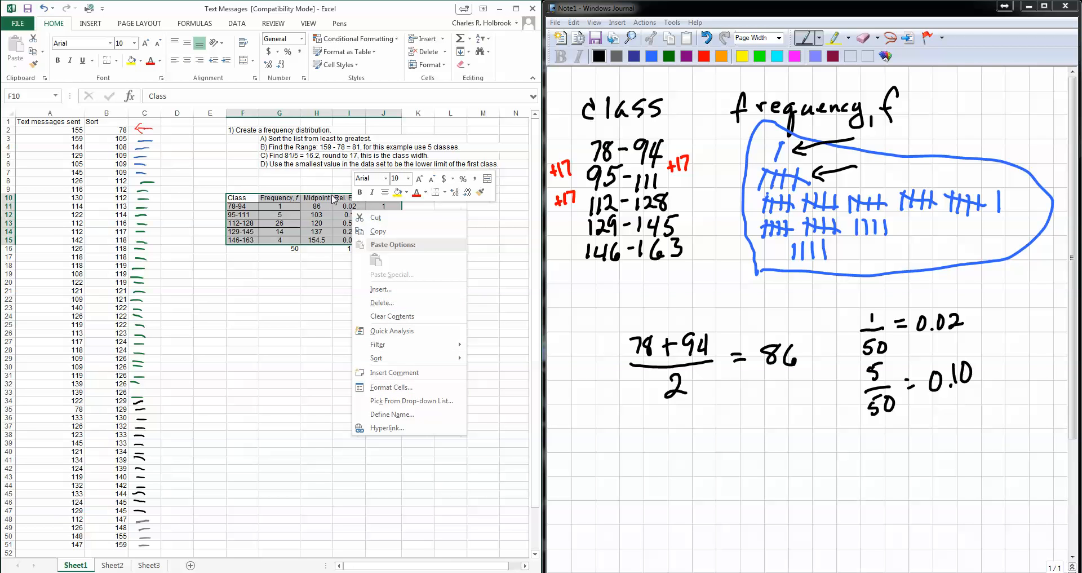
left_click(394, 387)
left_click(392, 350)
left_click(408, 368)
left_click(412, 373)
left_click(423, 371)
left_click(407, 367)
left_click(447, 369)
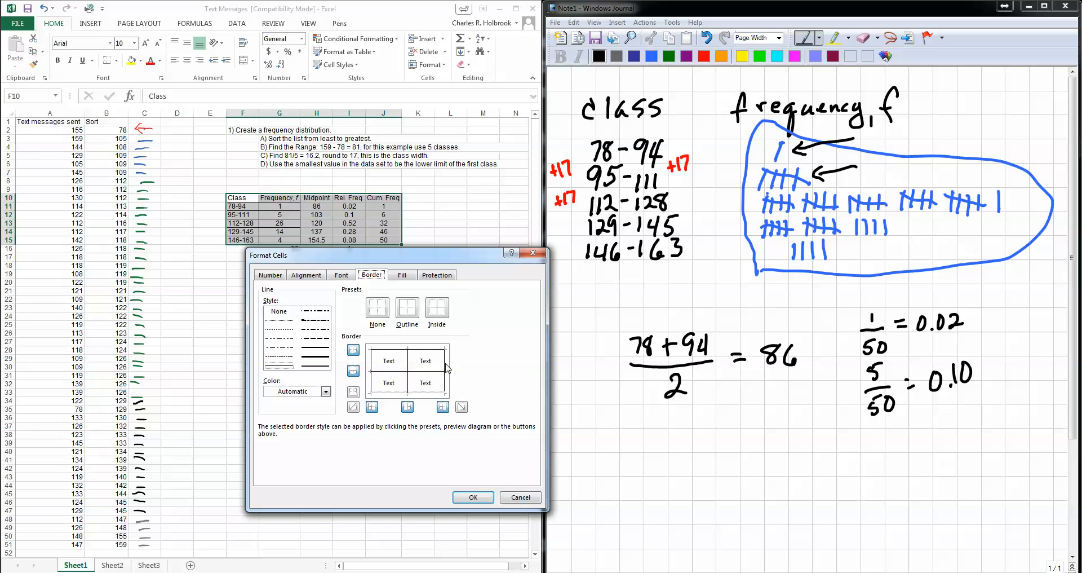
left_click(473, 497)
left_click(376, 375)
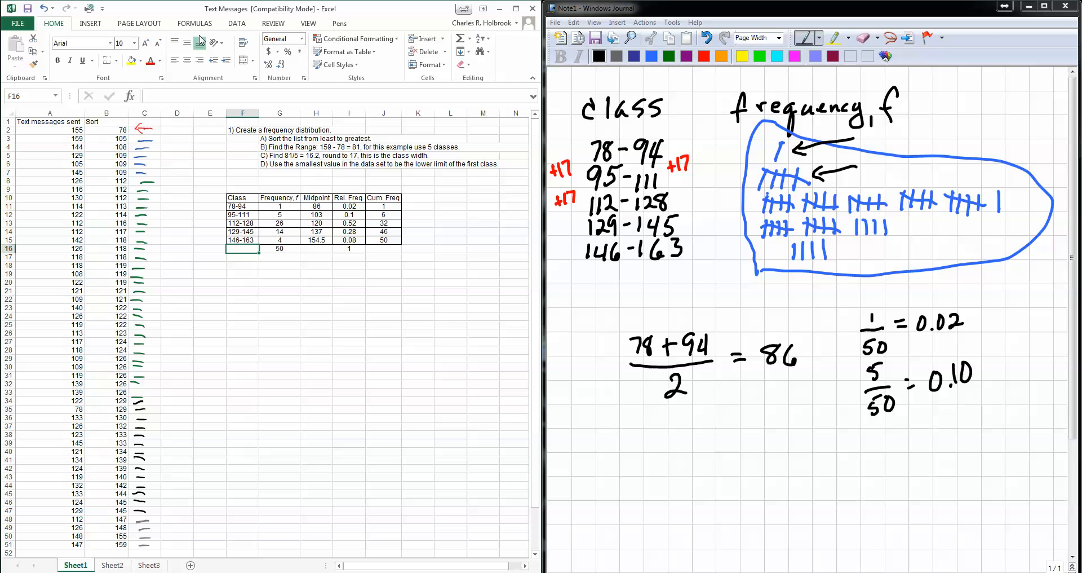
- Insert the Greek capital sigma symbol (Σ) in cell F16
left_click(101, 25)
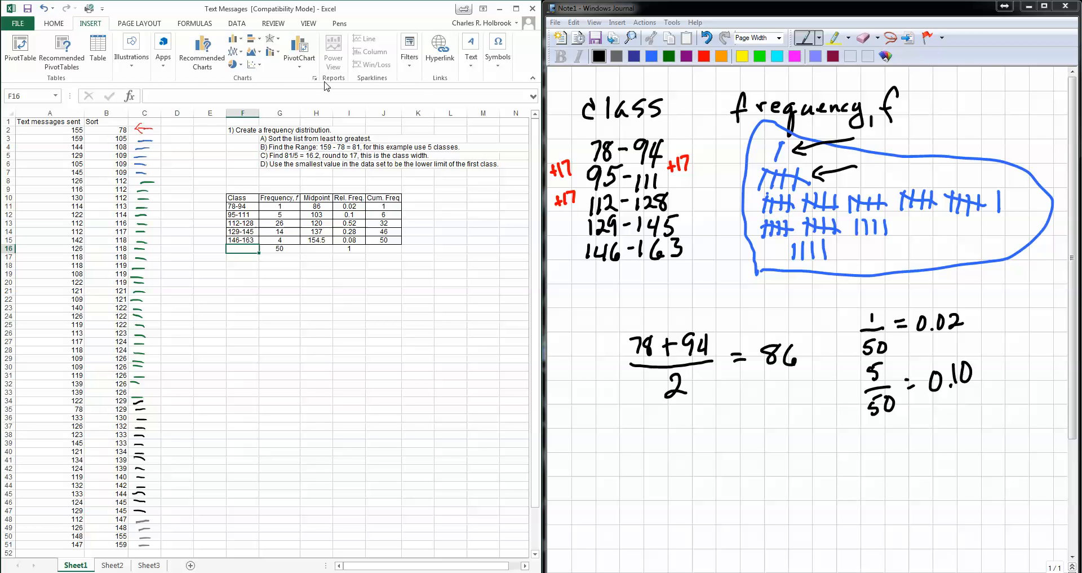
left_click(498, 55)
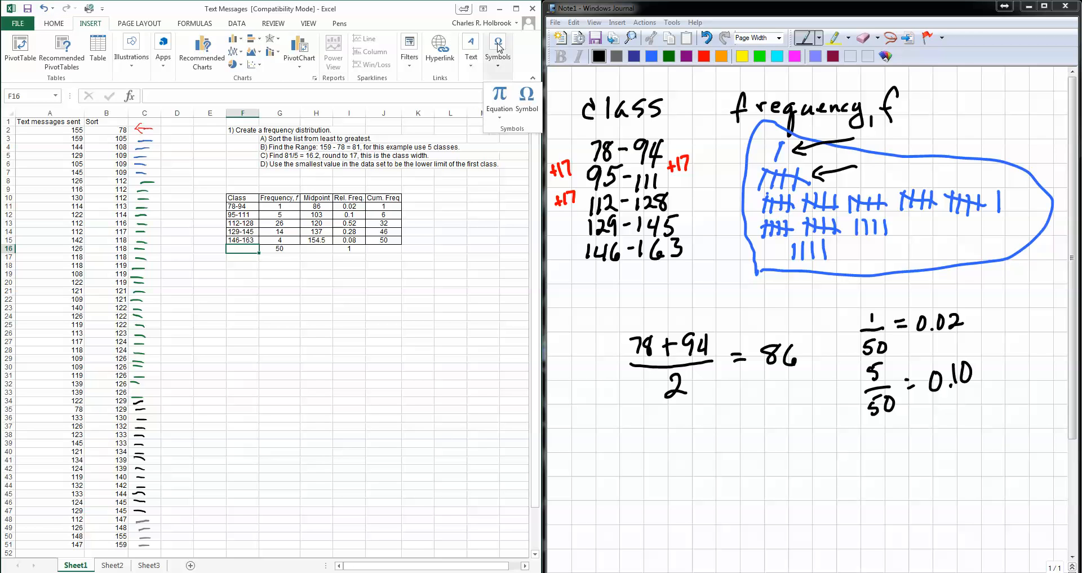
left_click(532, 91)
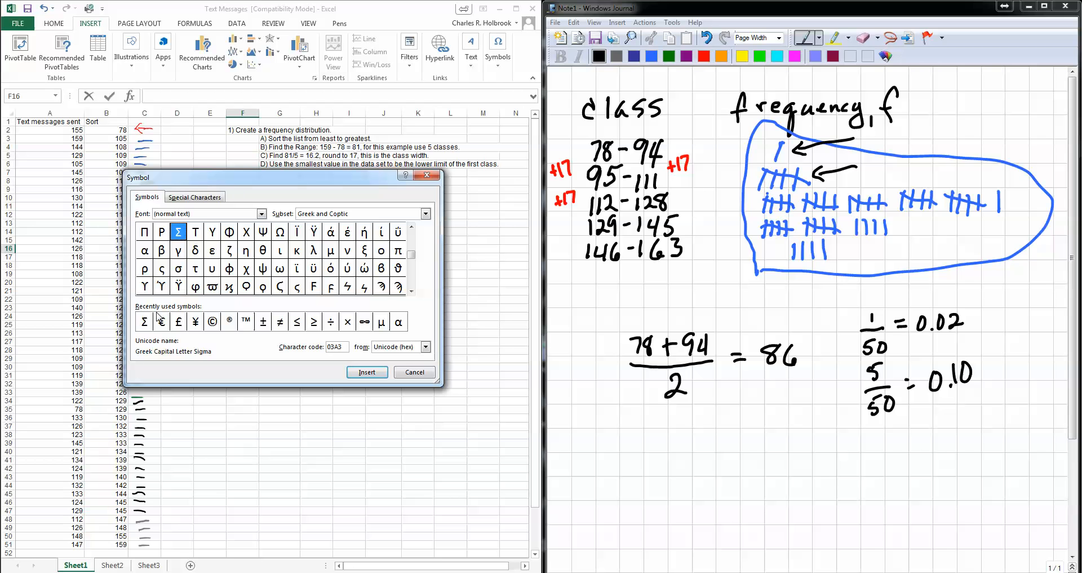
left_click(143, 322)
left_click(364, 373)
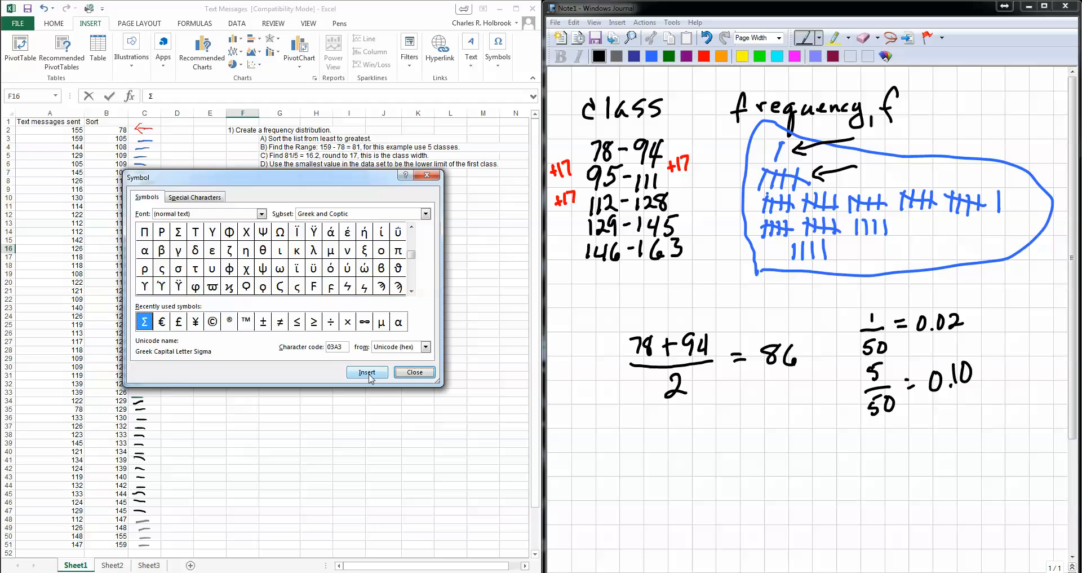
left_click(413, 373)
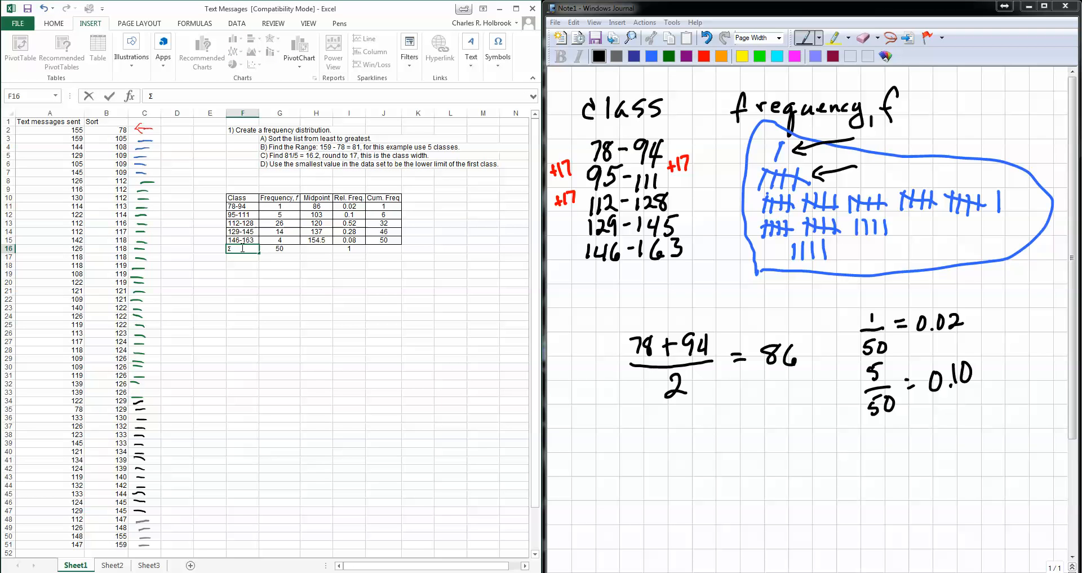
- Complete the label in cell F16 as Σf= with an italic f, and right-align it
left_click(58, 25)
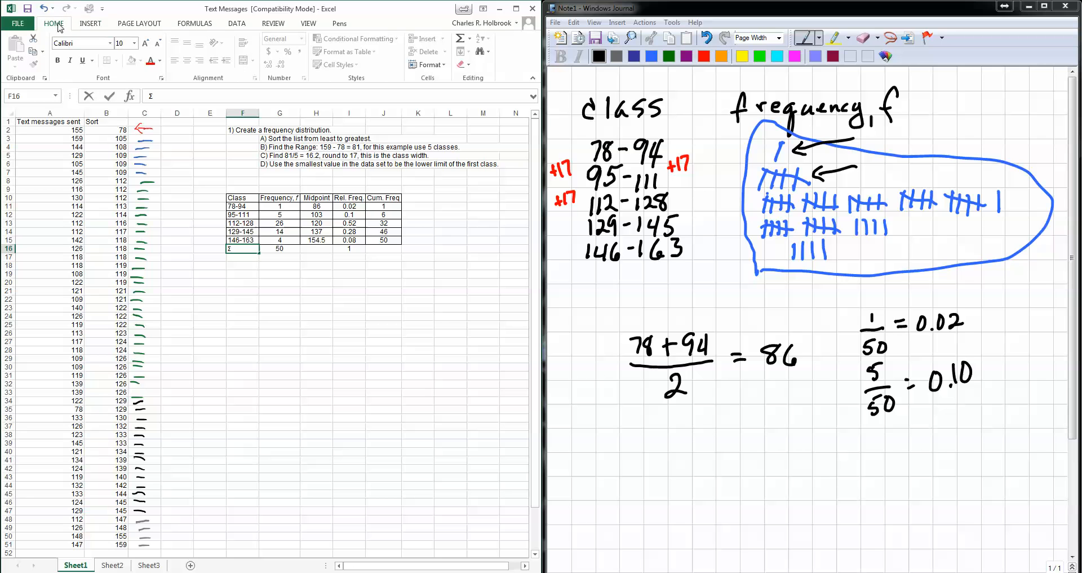
left_click(70, 60)
left_click(71, 59)
left_click(249, 307)
key("Up")
key("Up")
key("Up")
key("Up")
key("Up")
key("Up")
key("Up")
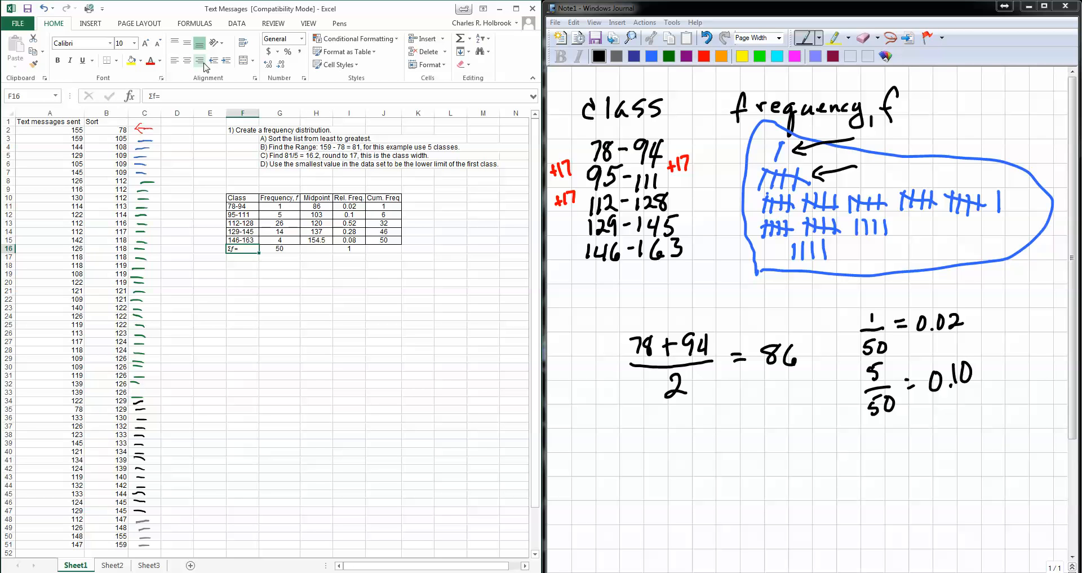
left_click(201, 61)
left_click(248, 313)
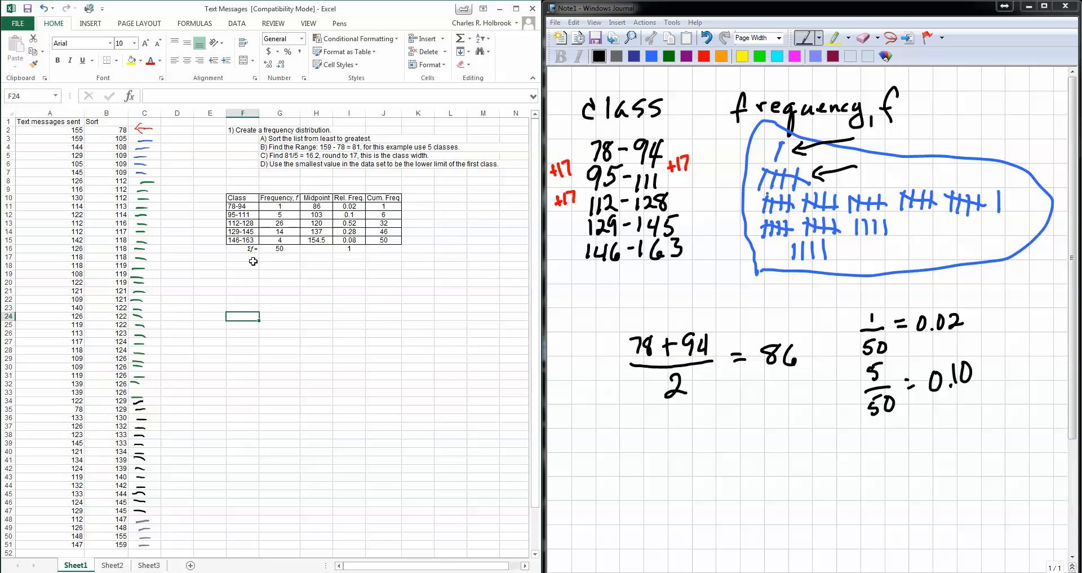
- Copy the Σf= label from F16 to H16 and edit the copy to read Σ(f/n)=
left_click(324, 250)
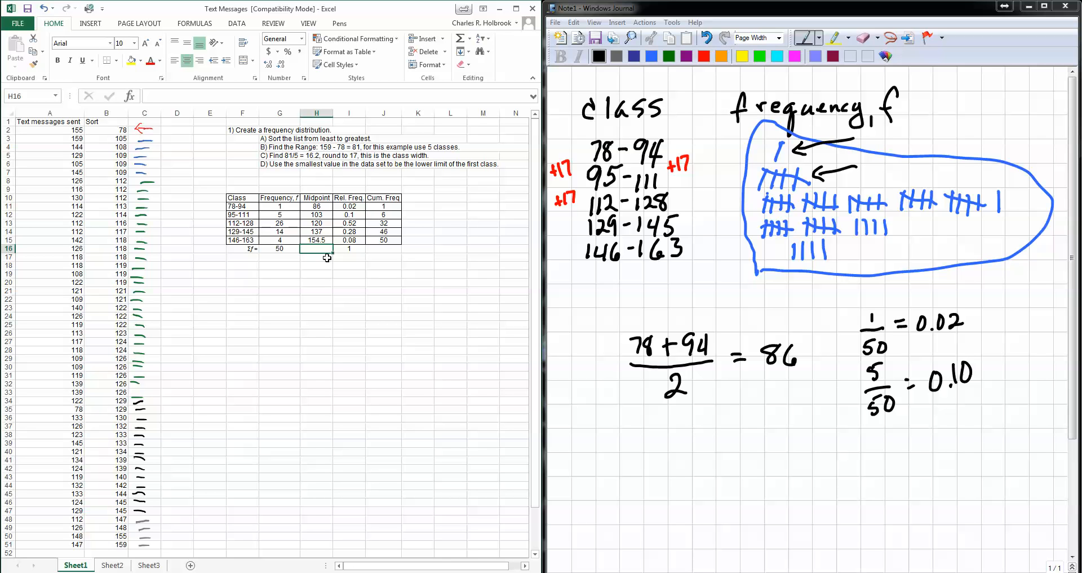
left_click(250, 248)
key("ctrl+c")
left_click(328, 249)
key("ctrl+v")
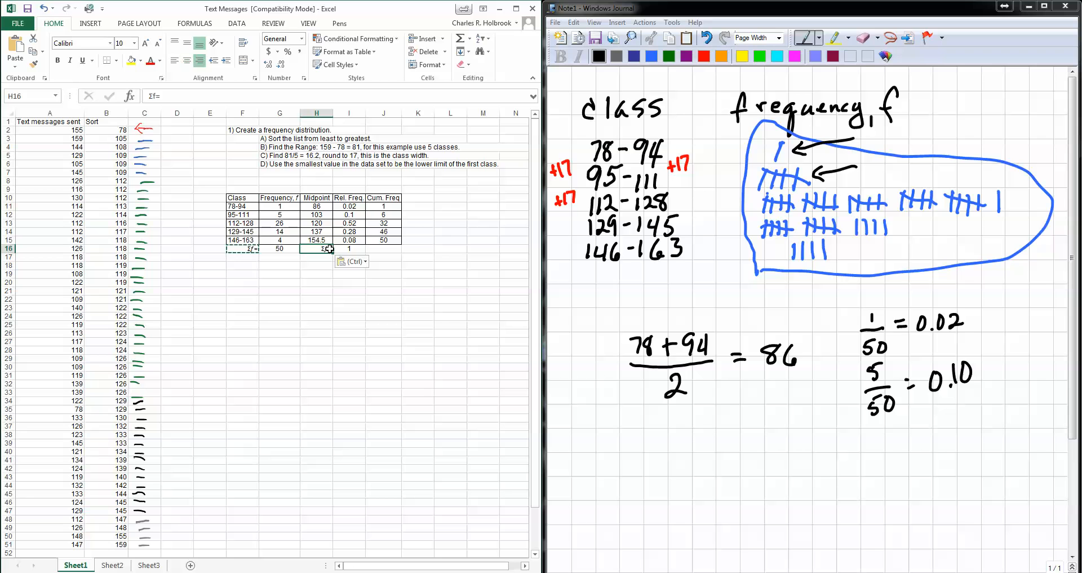
double_click(328, 248)
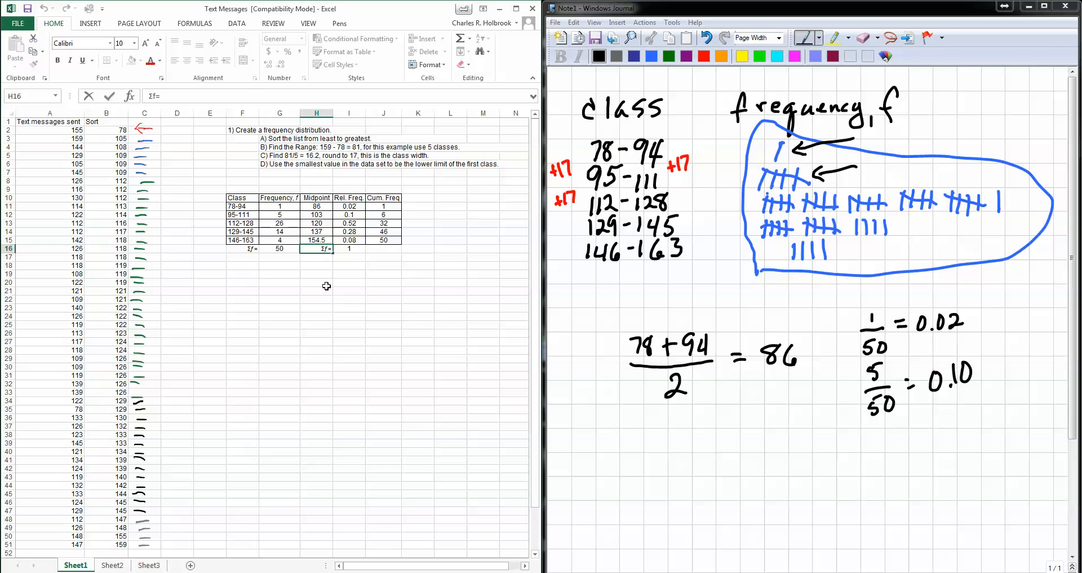
type("(")
key("ctrl+i")
type("/n)")
left_click(322, 309)
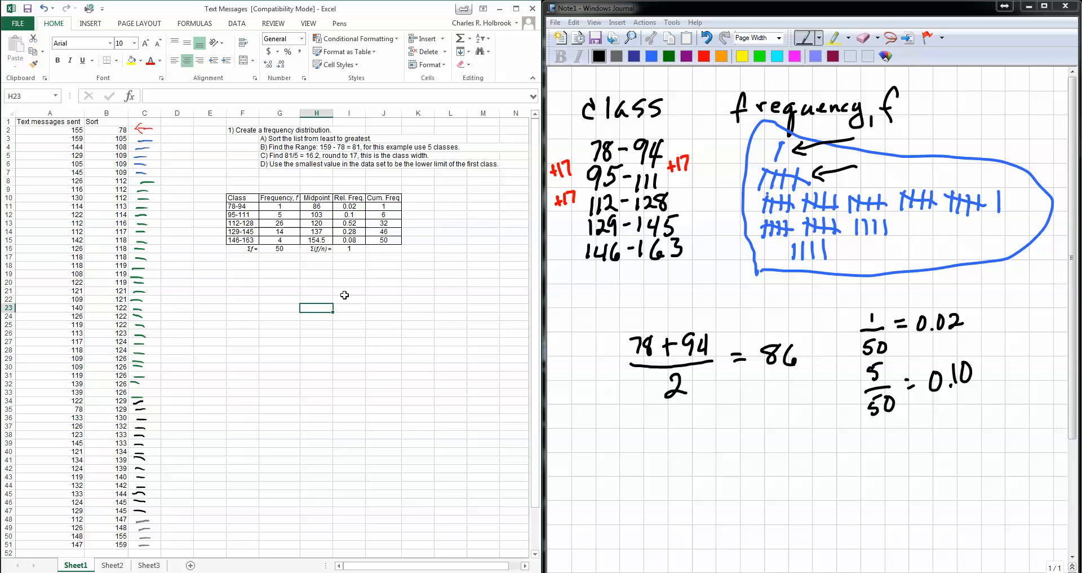
- Add left, bottom, right and inner vertical borders to the totals row F16:I16
left_click_drag(246, 248, 345, 247)
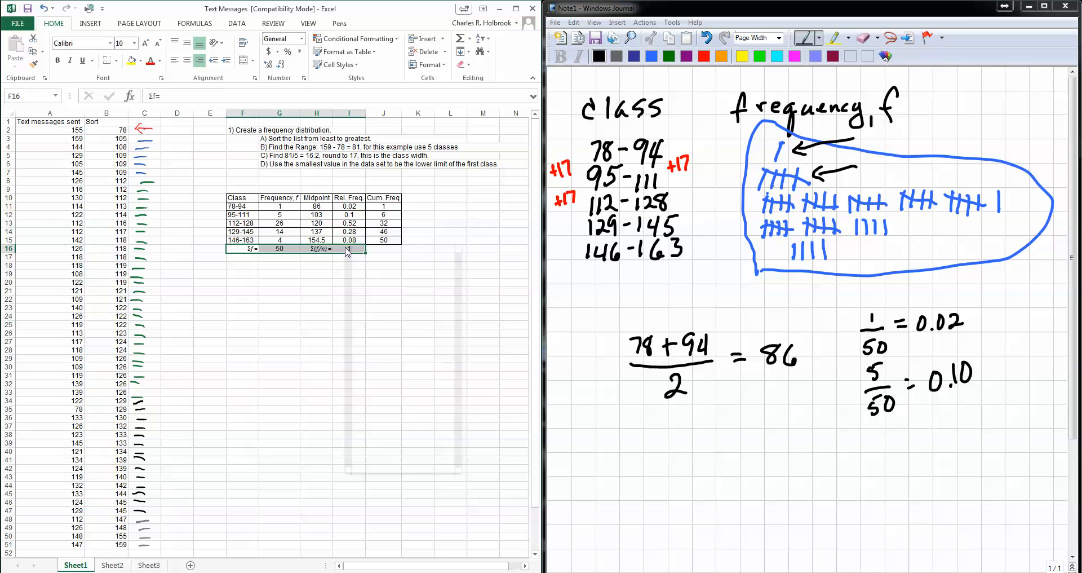
right_click(344, 247)
left_click(402, 427)
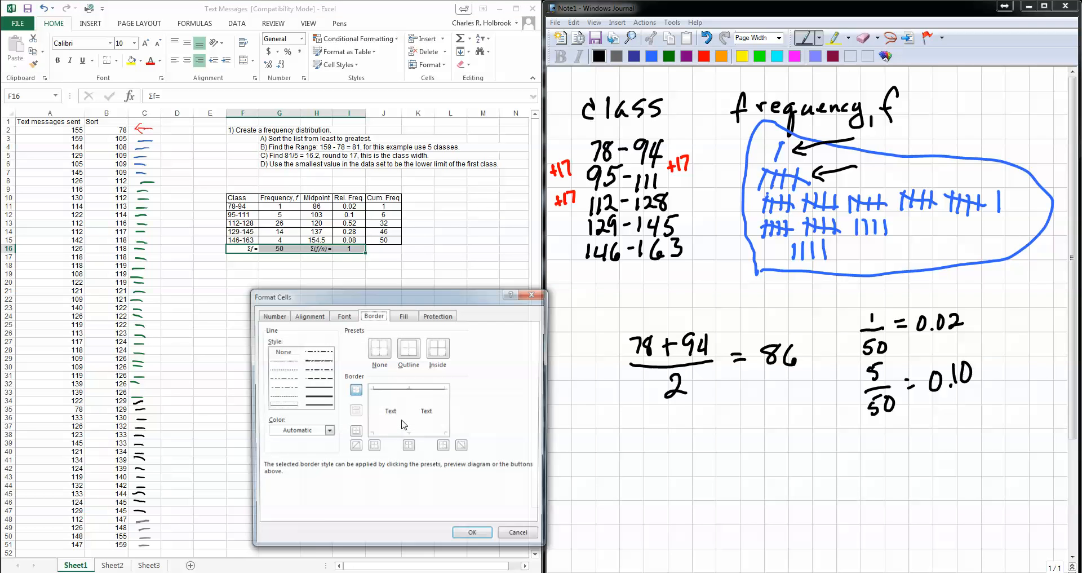
left_click(376, 411)
left_click(384, 432)
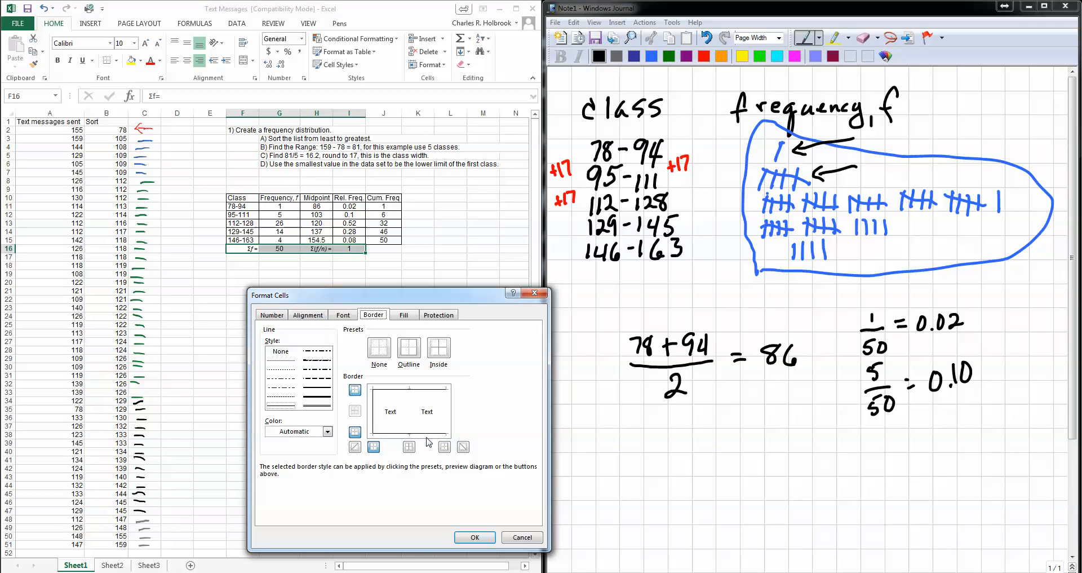
left_click(443, 421)
left_click(408, 417)
left_click(474, 537)
left_click(316, 410)
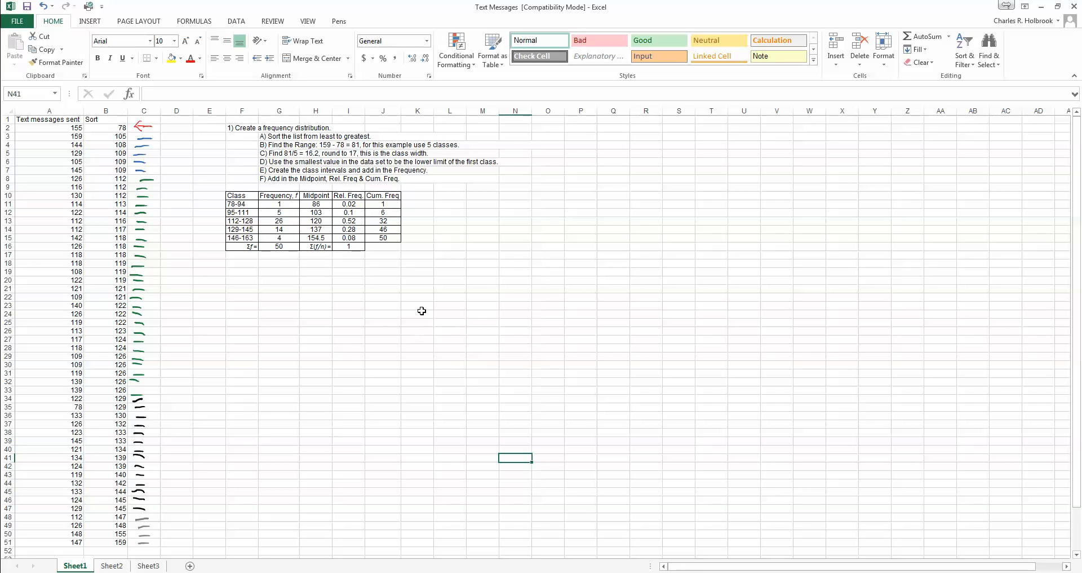
- Insert a blank 2-D clustered column chart from an empty cell outside the frequency table
left_click(423, 291)
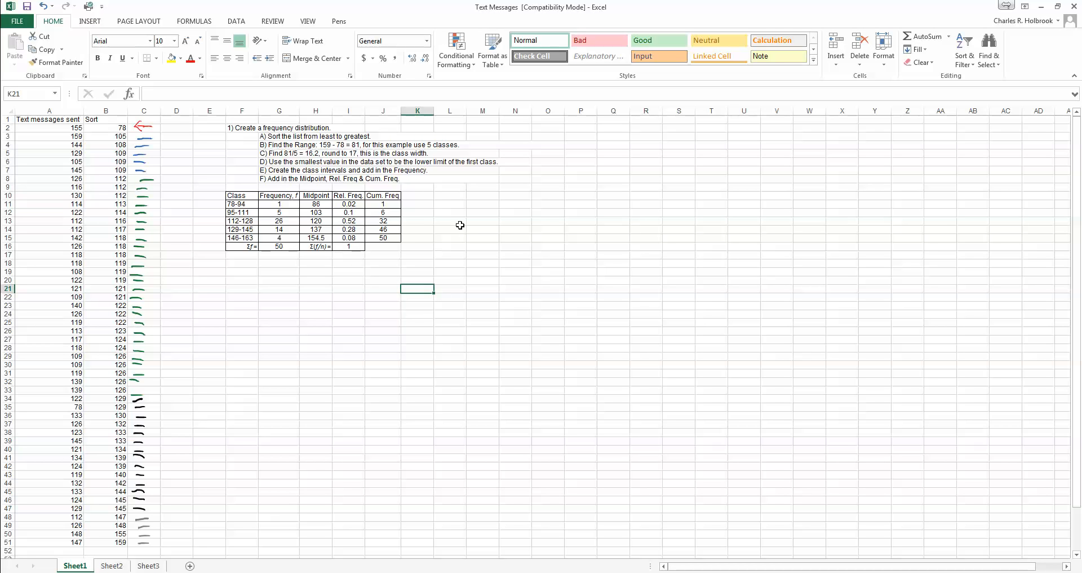
left_click(480, 230)
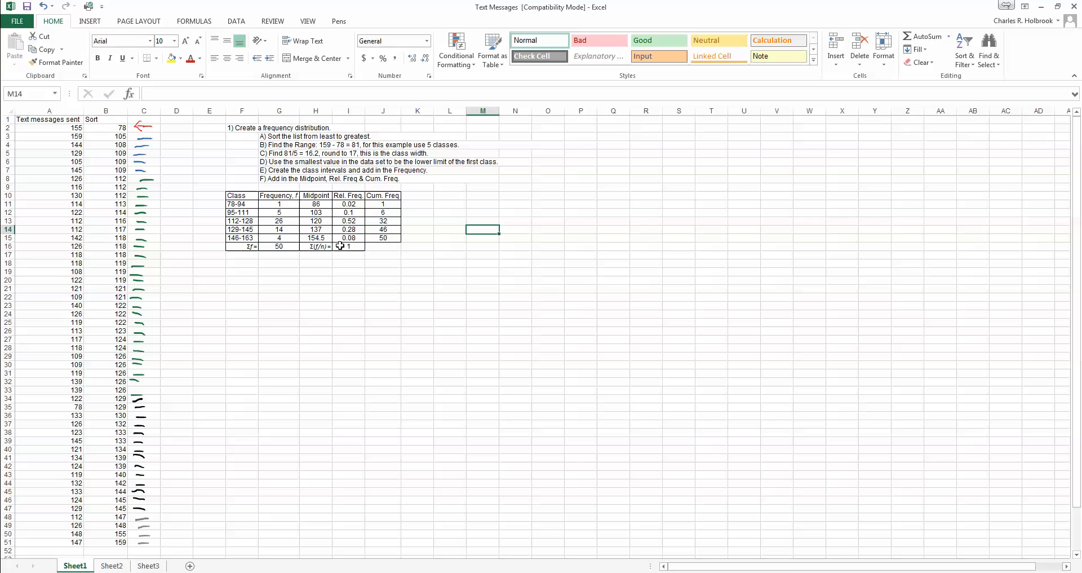
left_click(91, 22)
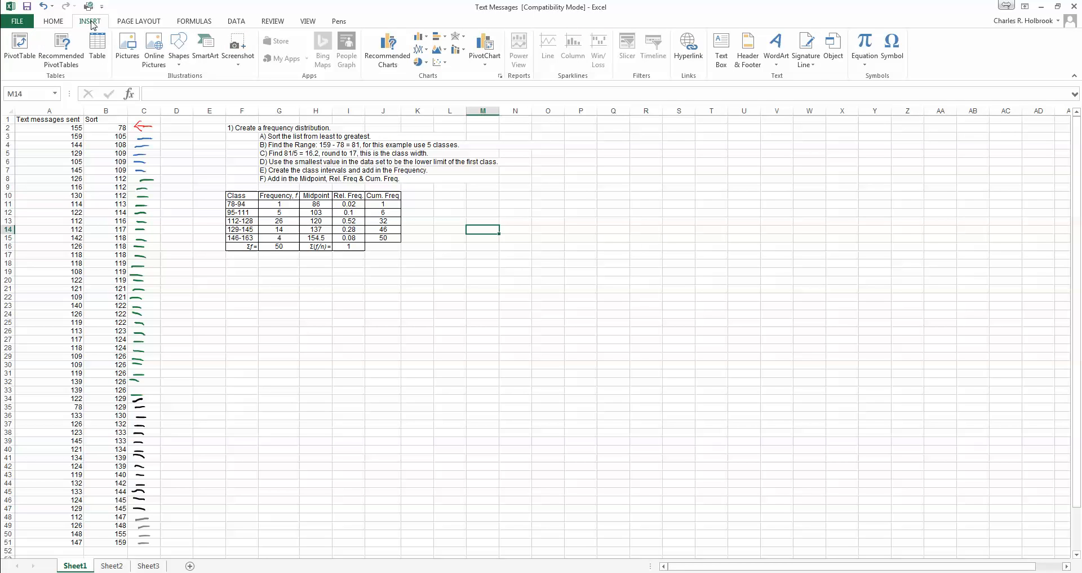
left_click(425, 39)
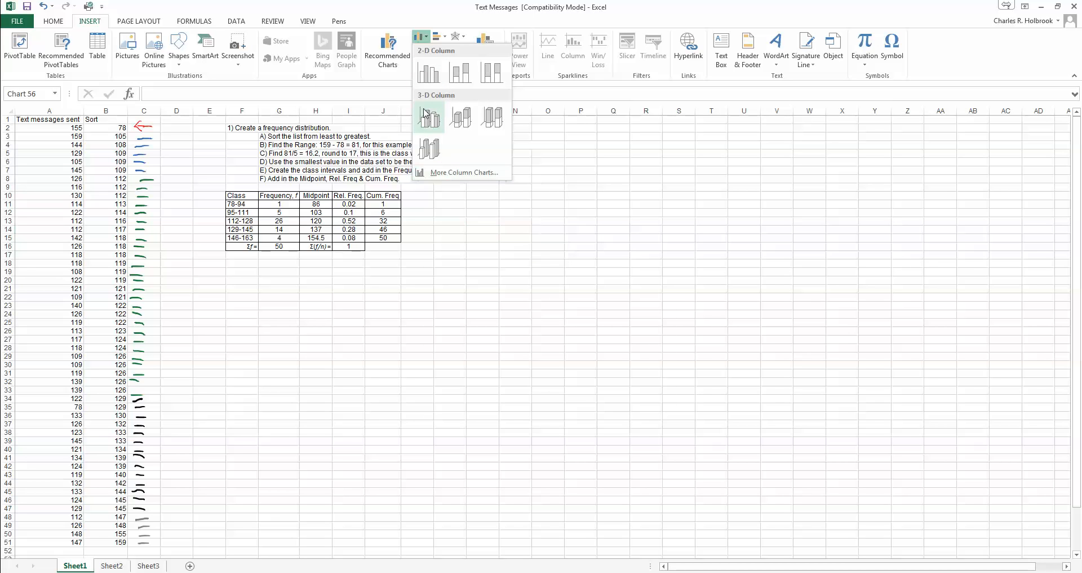
left_click(435, 79)
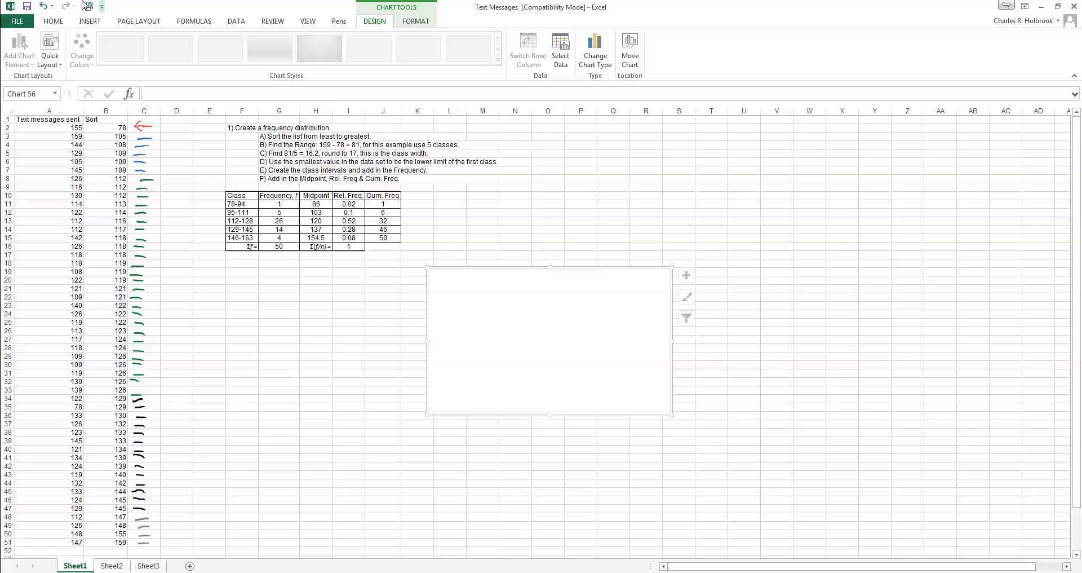
- Undo the blank chart and insert a 2-D clustered column chart from the class and frequency data in F10:G15
left_click(43, 7)
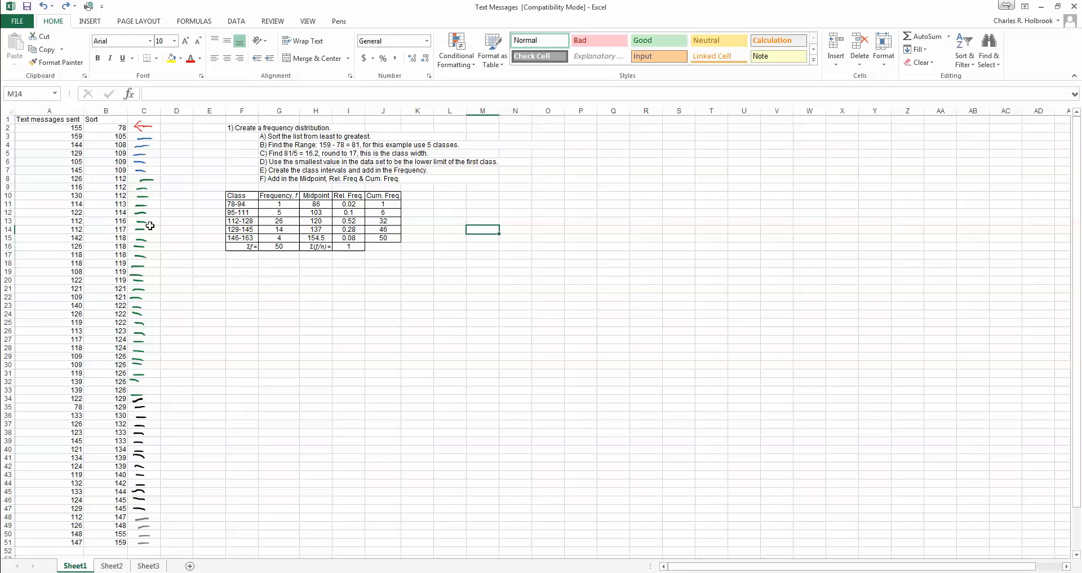
left_click_drag(237, 196, 281, 237)
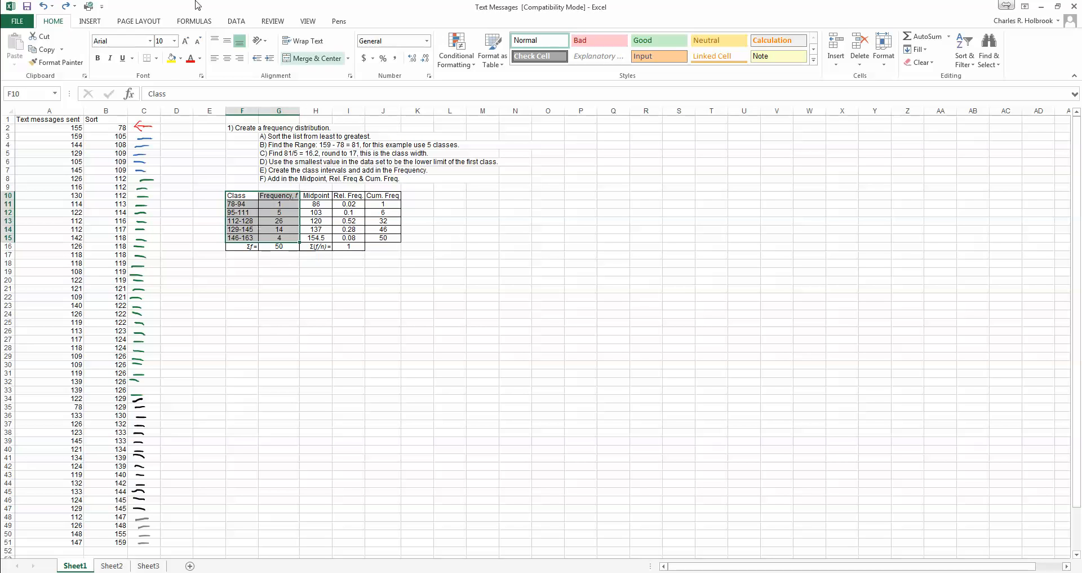
left_click(89, 22)
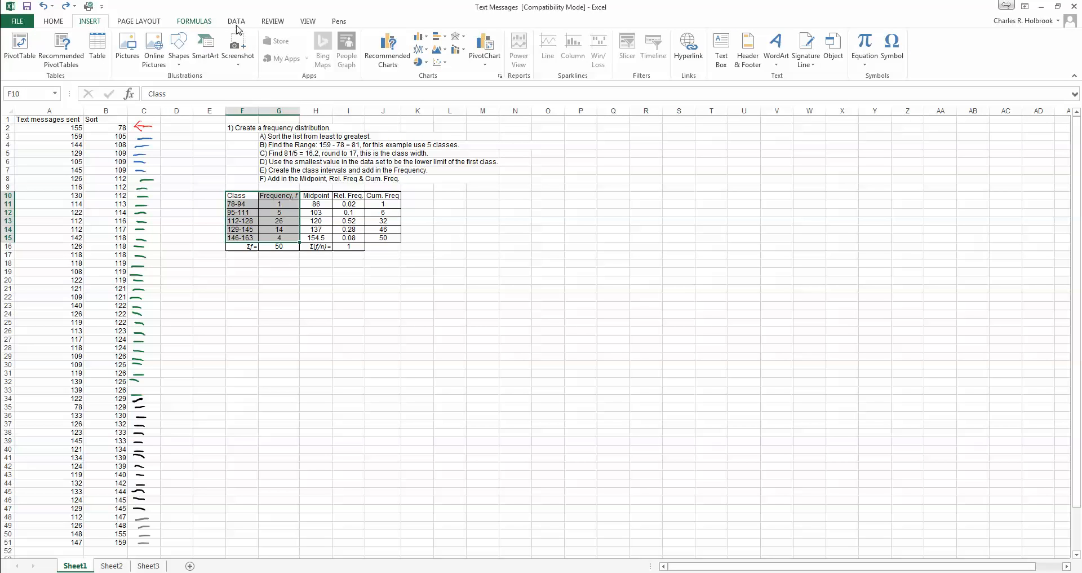
left_click(426, 38)
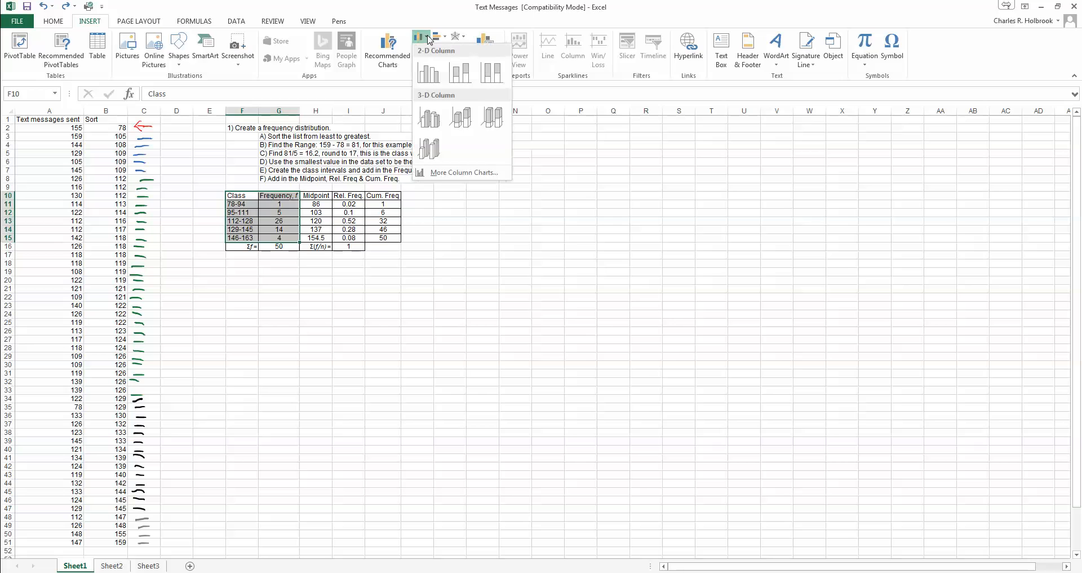
left_click(428, 63)
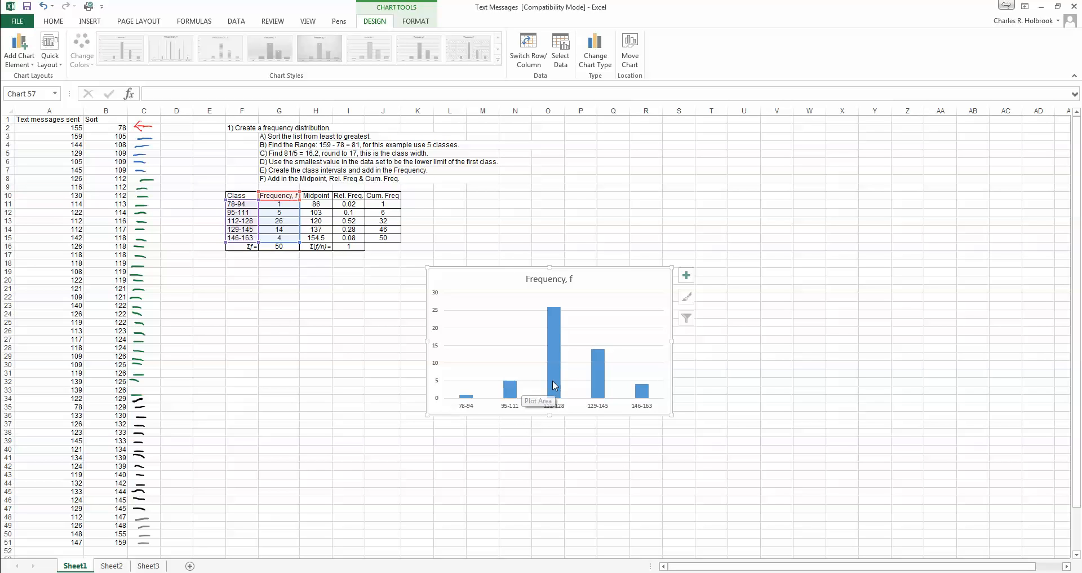
- Set the gap width of the chart's frequency columns to 0%
mouse_move(553, 385)
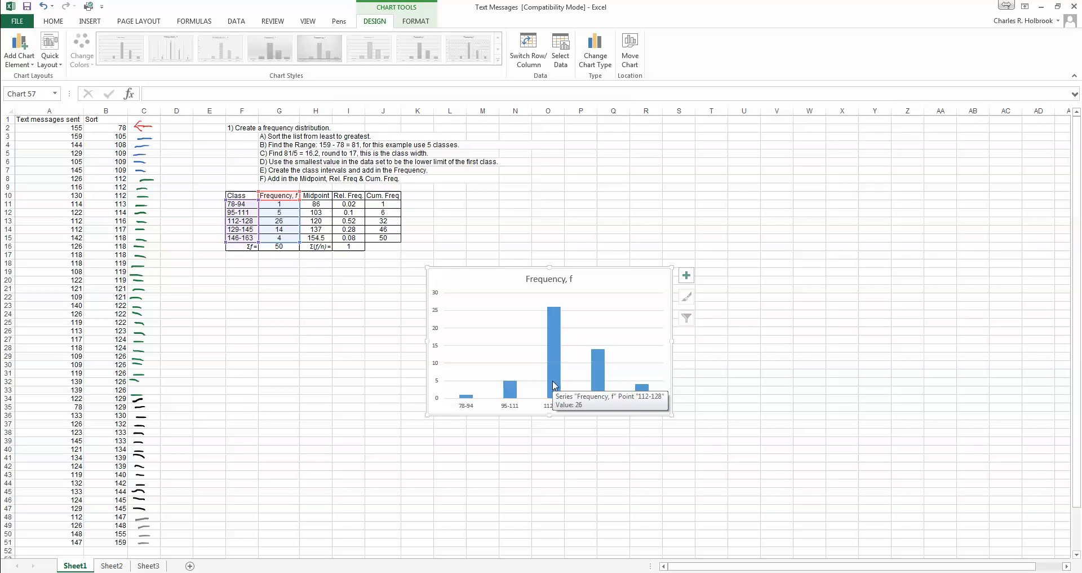
left_click(555, 352)
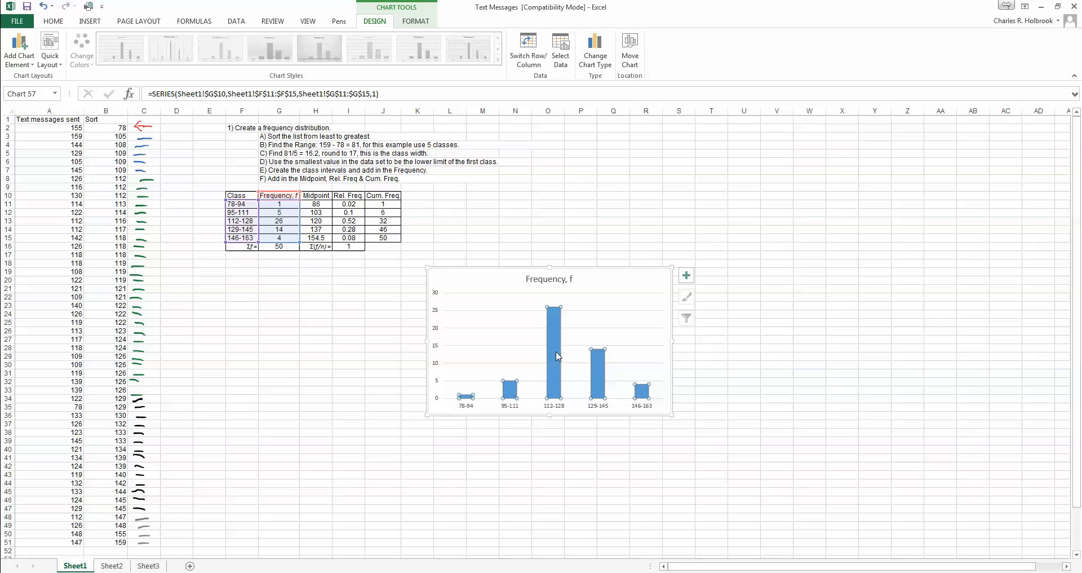
double_click(555, 351)
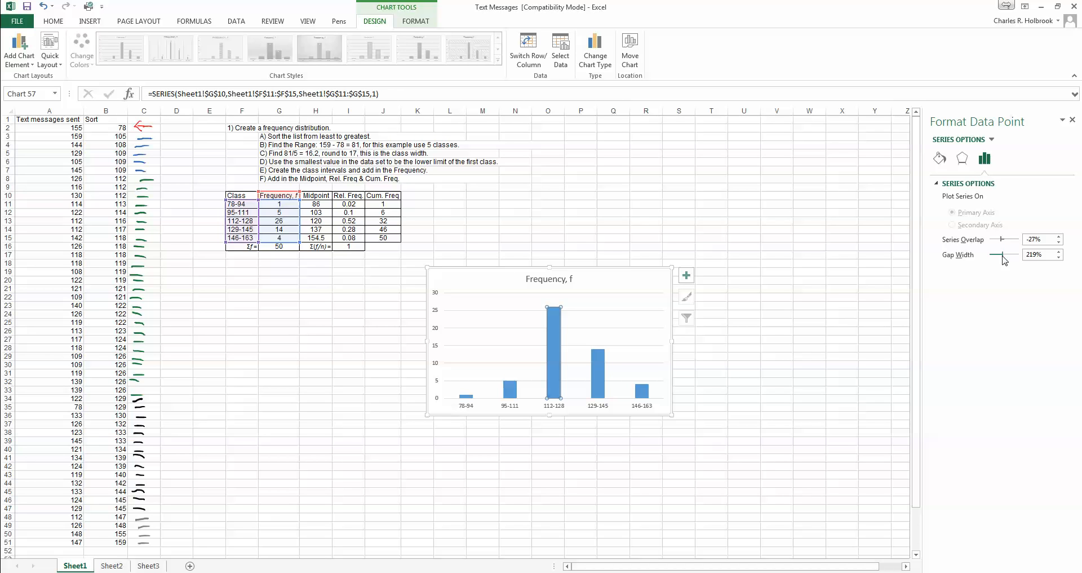
left_click_drag(1003, 258, 990, 259)
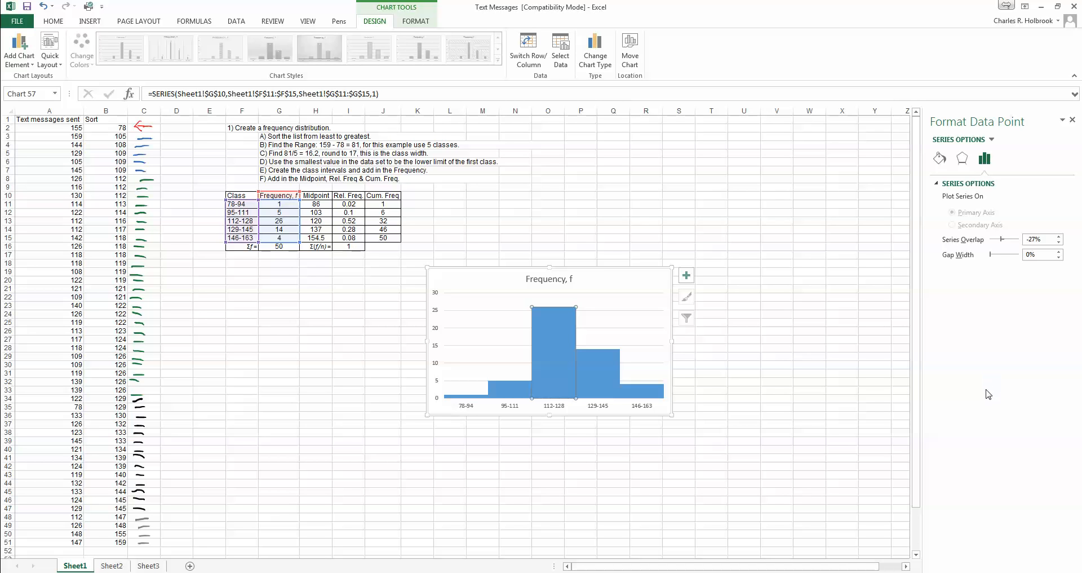
left_click(746, 460)
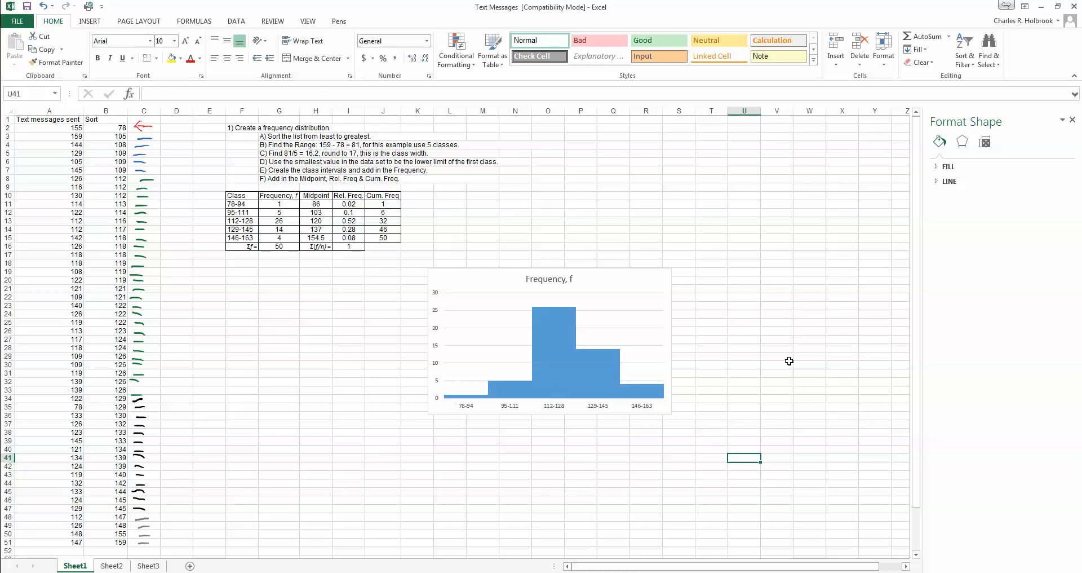
- Change the chart title to Text Messages Sent
left_click(552, 280)
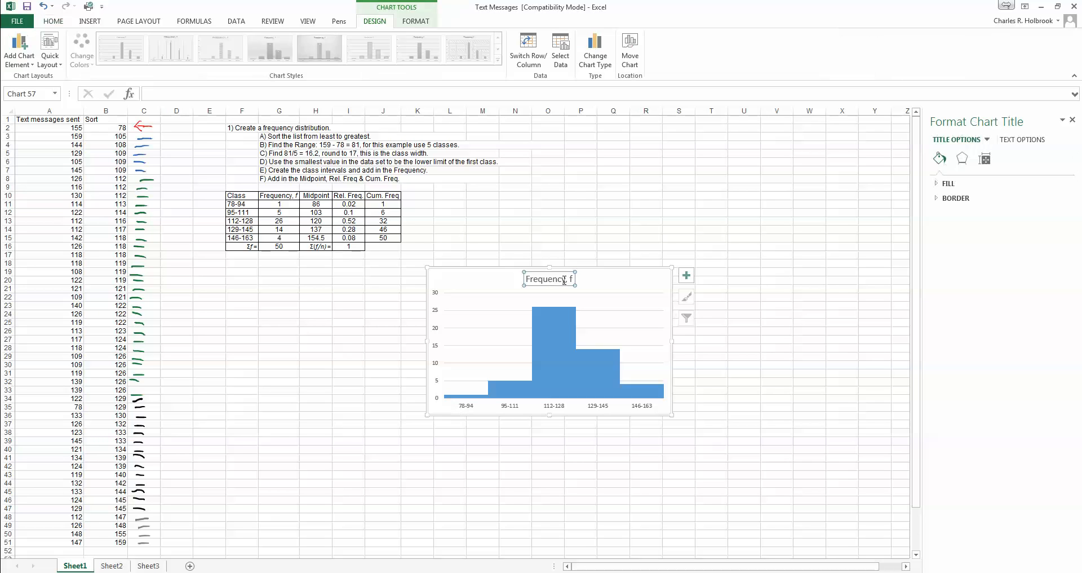
triple_click(573, 279)
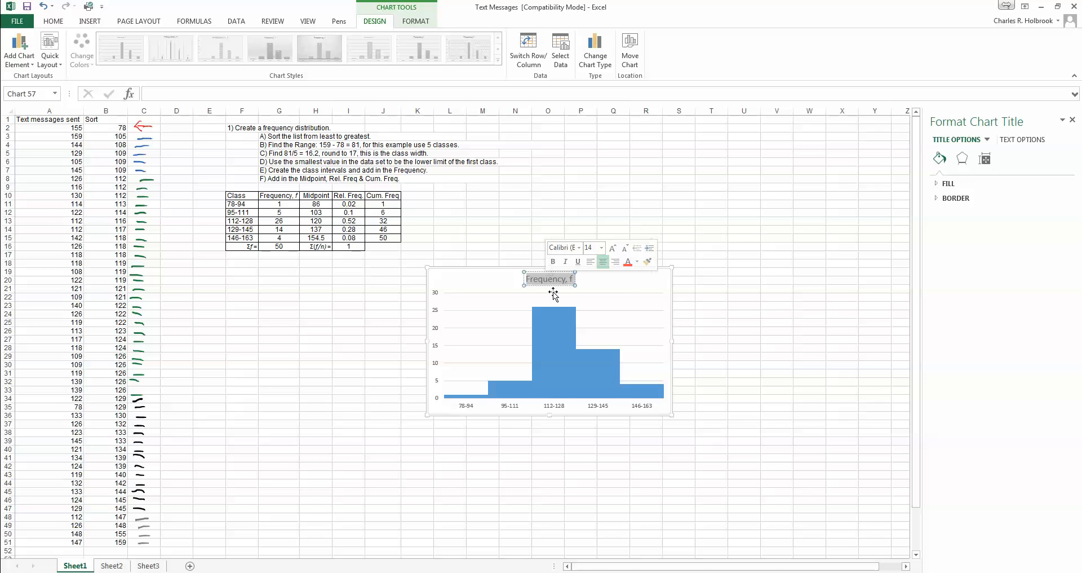
type("His")
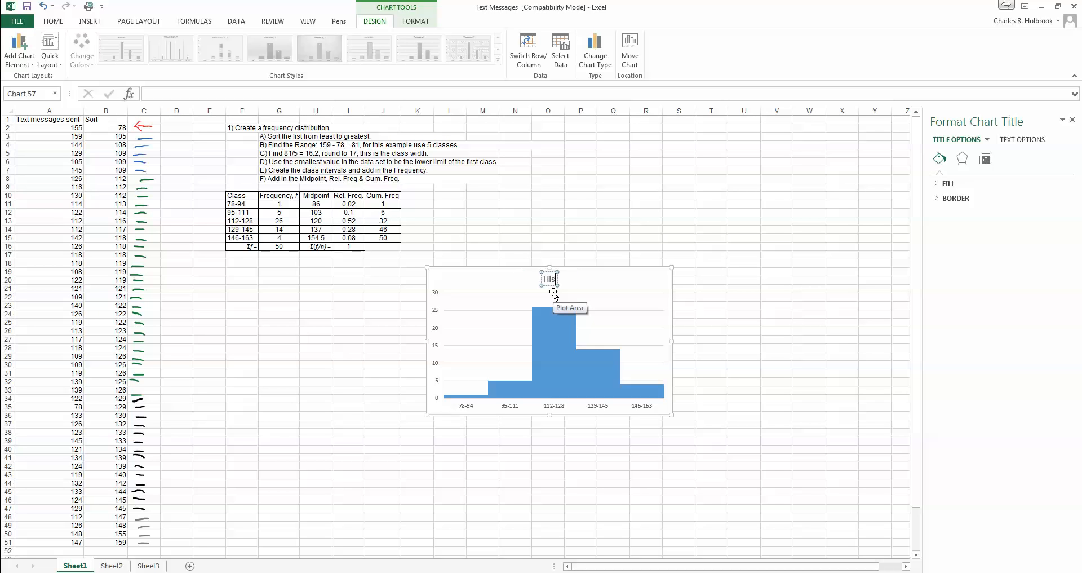
type("togram")
key("BackSpace")
key("BackSpace")
key("BackSpace")
key("BackSpace")
key("BackSpace")
key("BackSpace")
key("BackSpace")
key("BackSpace")
key("BackSpace")
type("Text Messa")
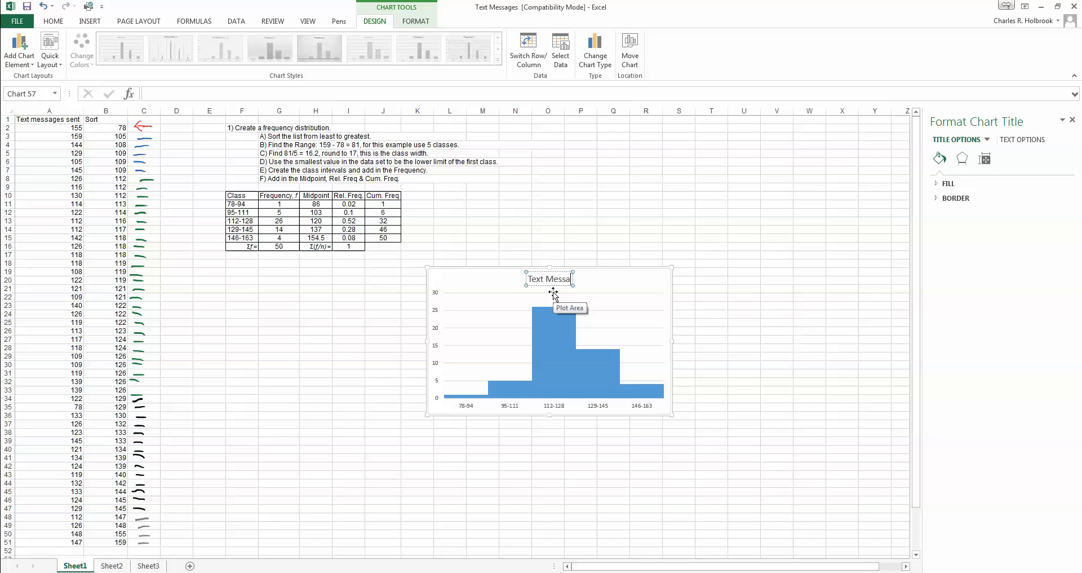
type("ges Sent")
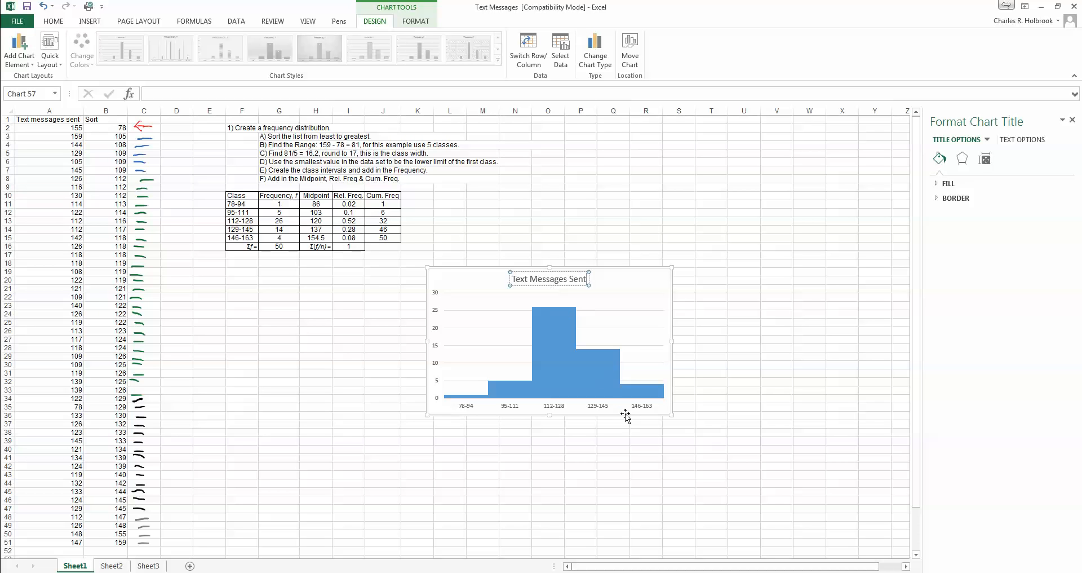
left_click(727, 365)
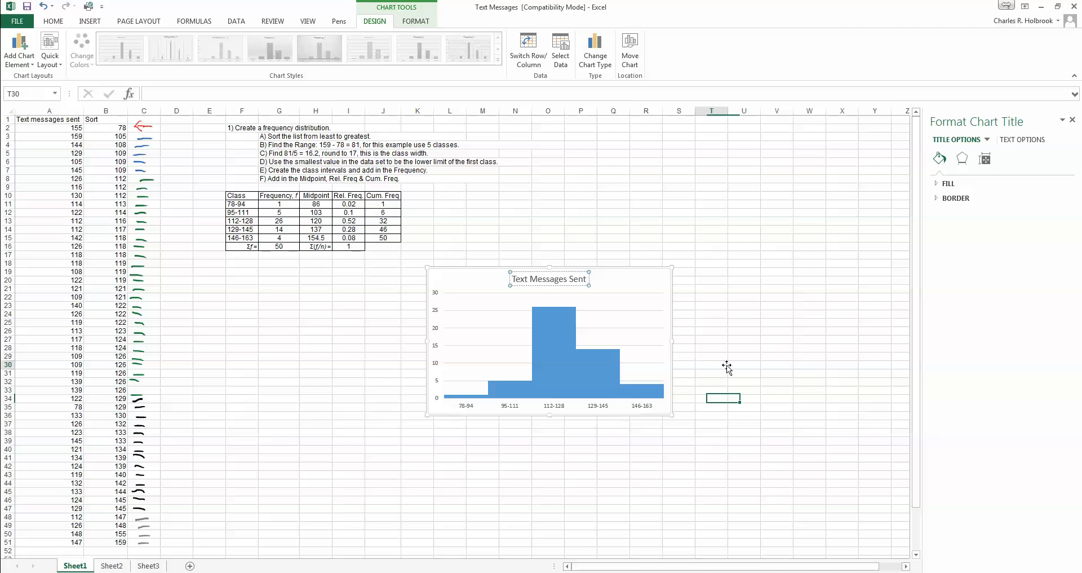
- Add horizontal and vertical axis titles to the Text Messages Sent chart
left_click(651, 285)
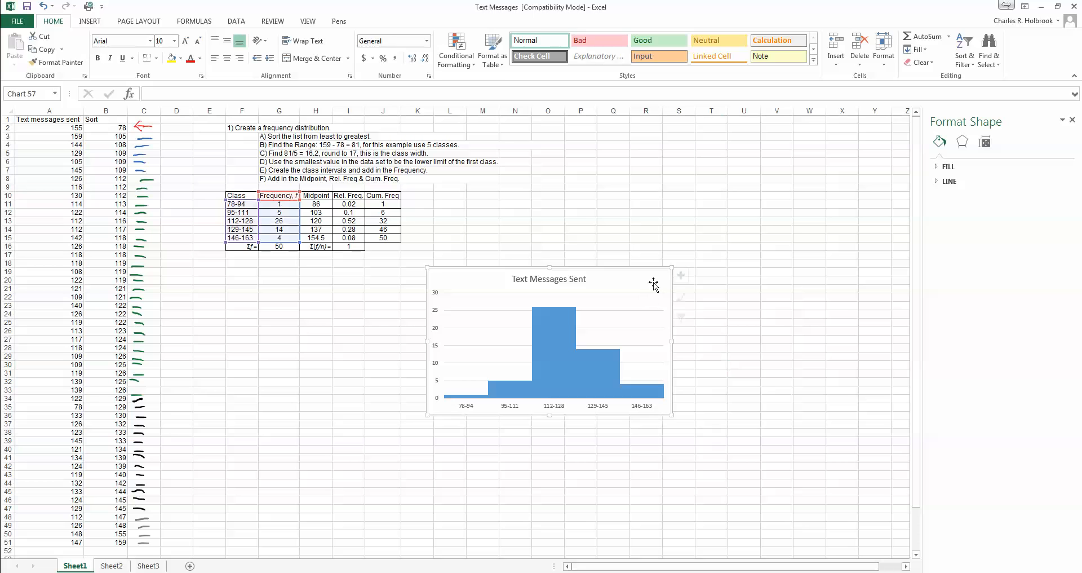
left_click(686, 279)
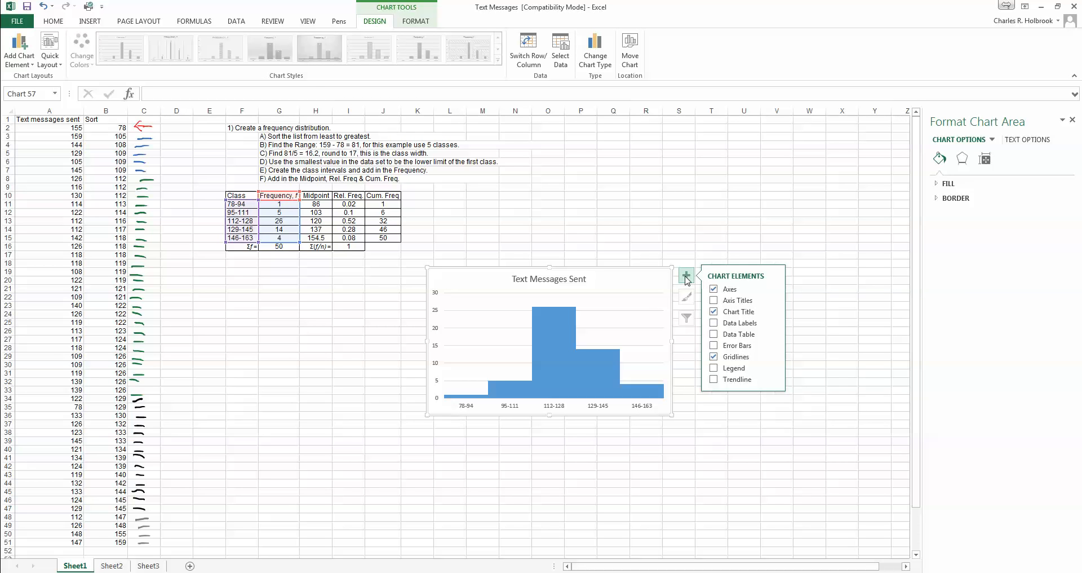
left_click(715, 300)
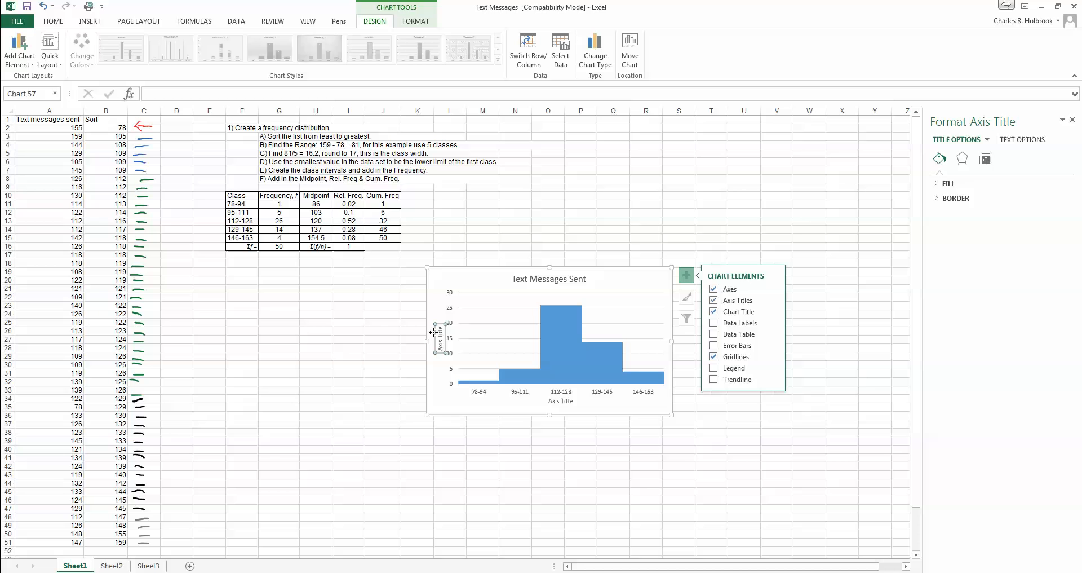
- Replace the vertical axis title's placeholder text with Freq of Texts
double_click(440, 337)
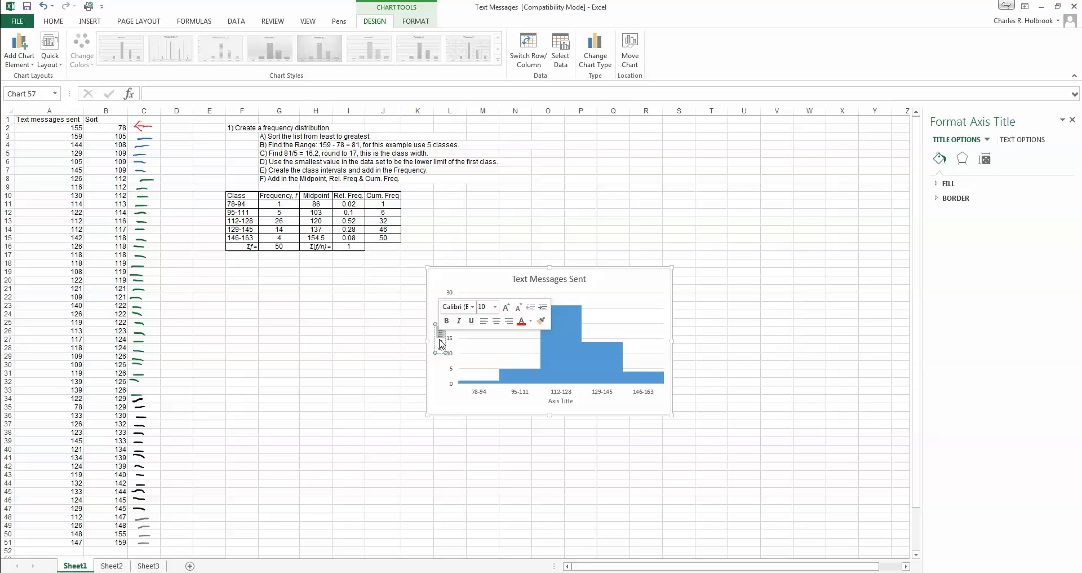
double_click(442, 347)
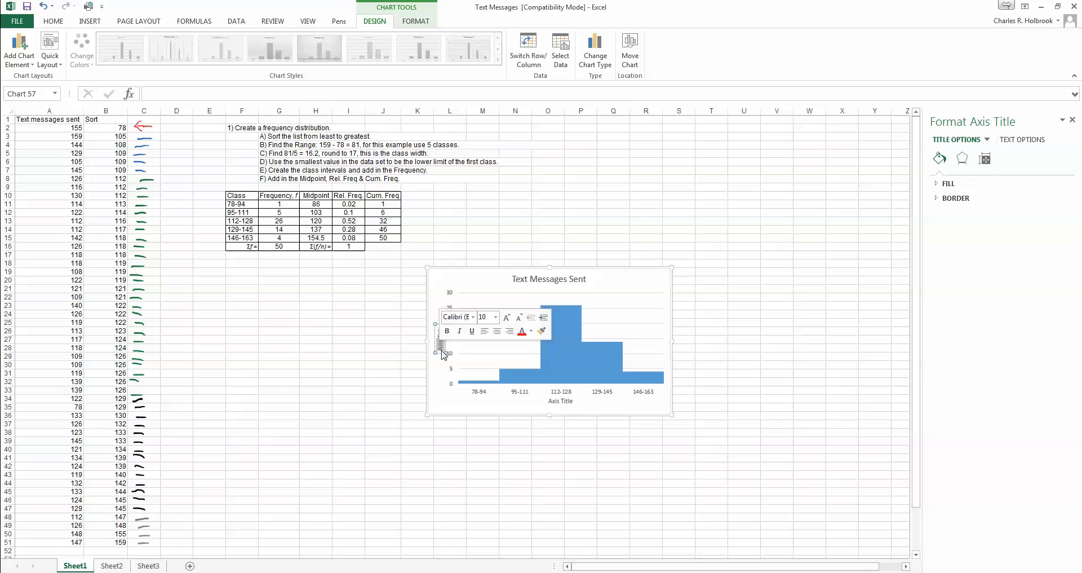
key("Delete")
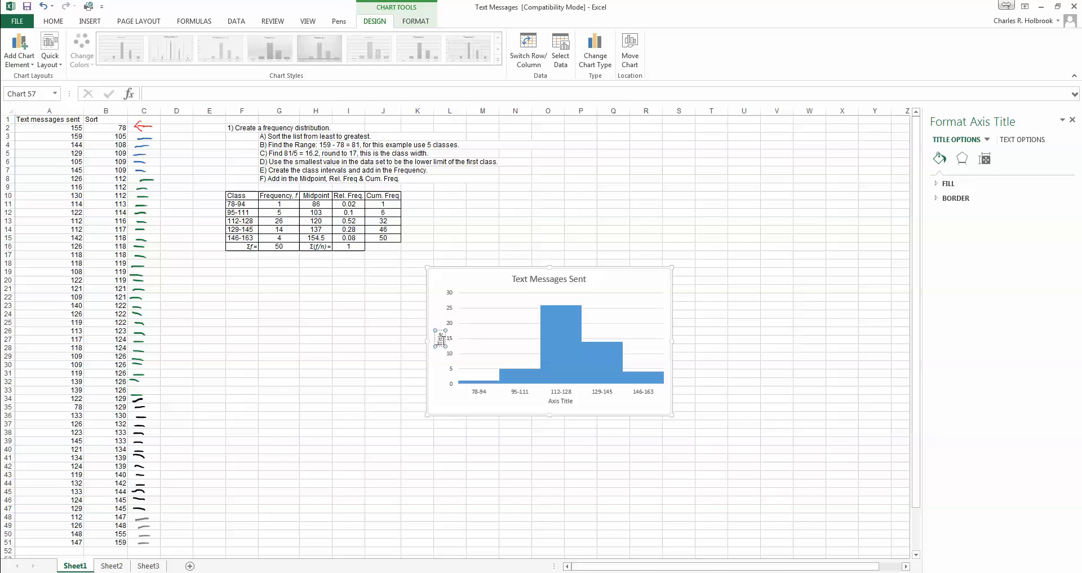
double_click(441, 338)
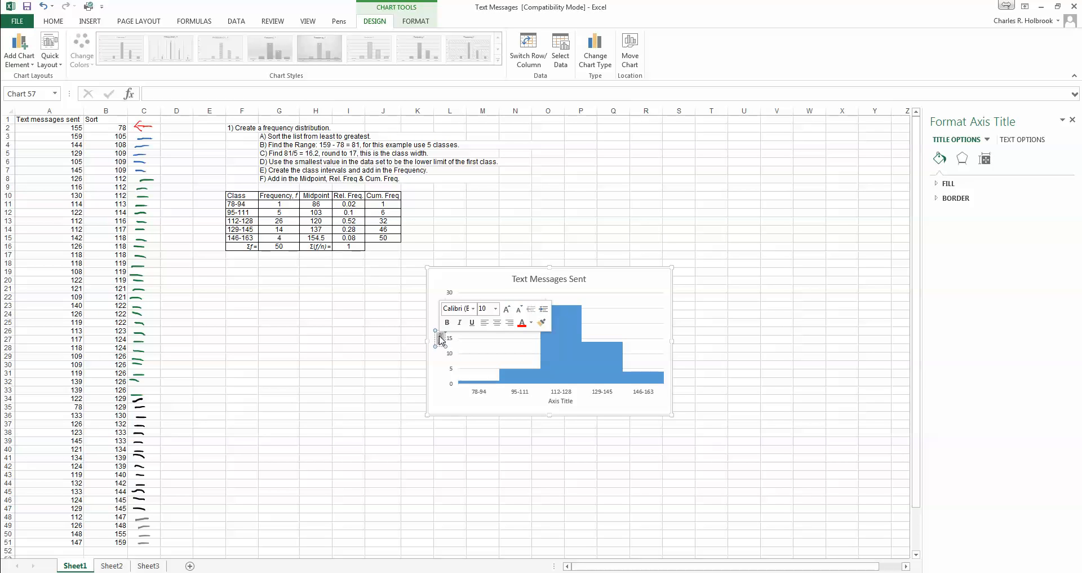
key("Delete")
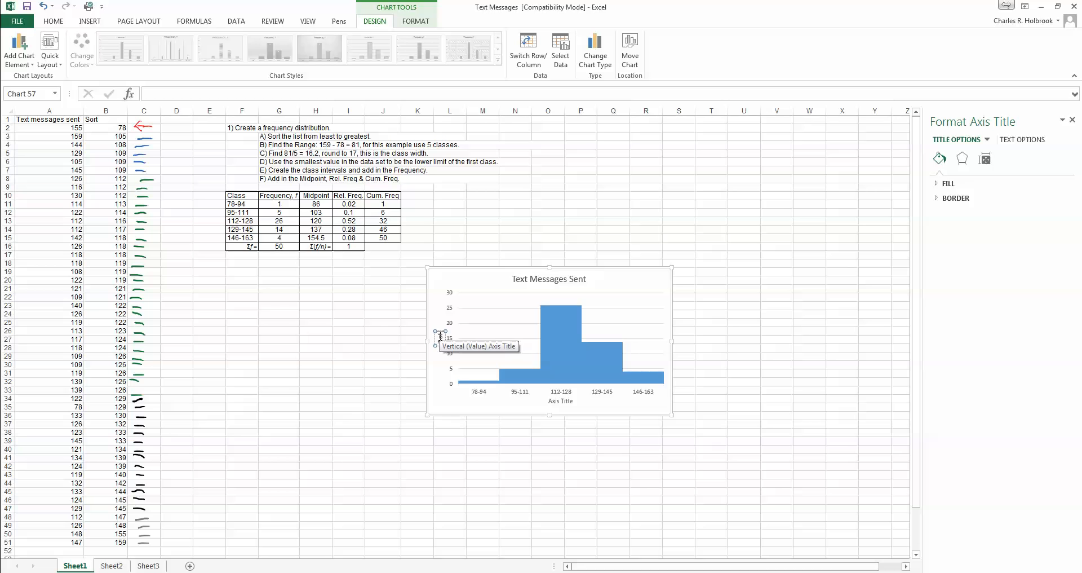
left_click(440, 337)
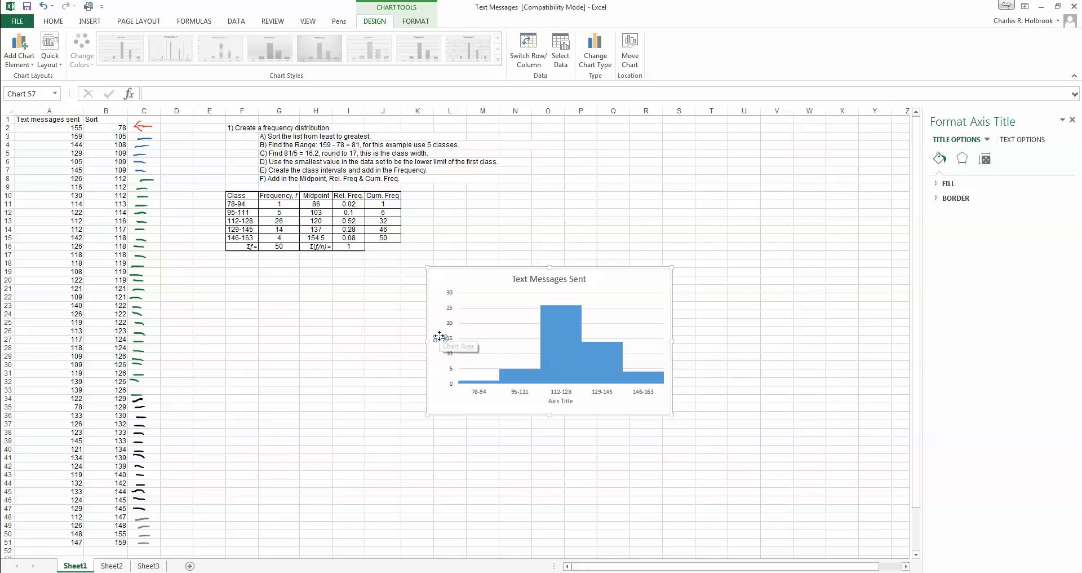
type("Freq of Te")
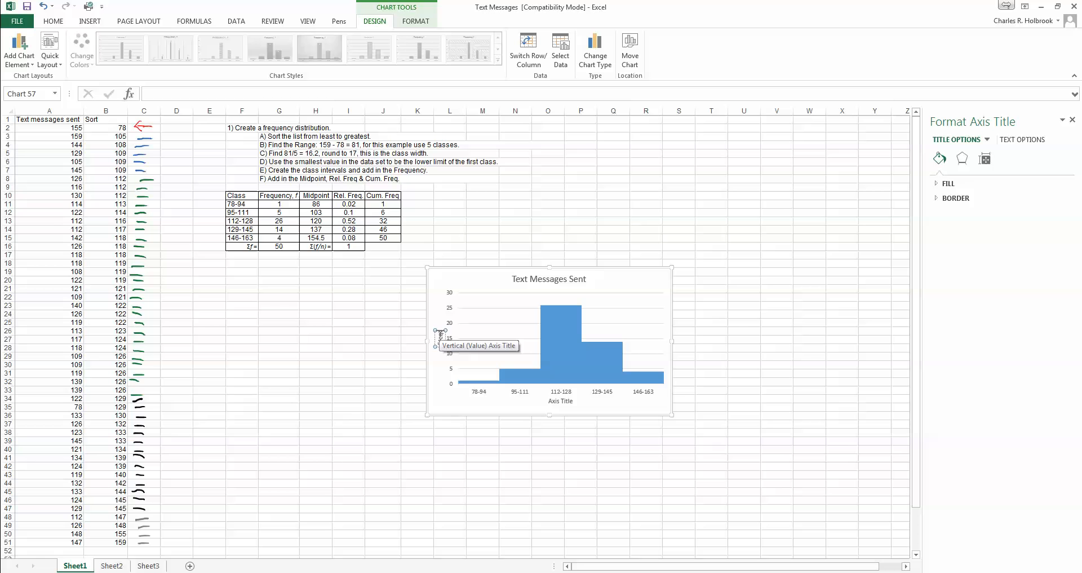
type("xts")
- Replace the horizontal axis title's placeholder text with # of Texts Sent
left_click(560, 402)
left_click_drag(574, 401, 543, 403)
key("BackSpace")
type("# of Text")
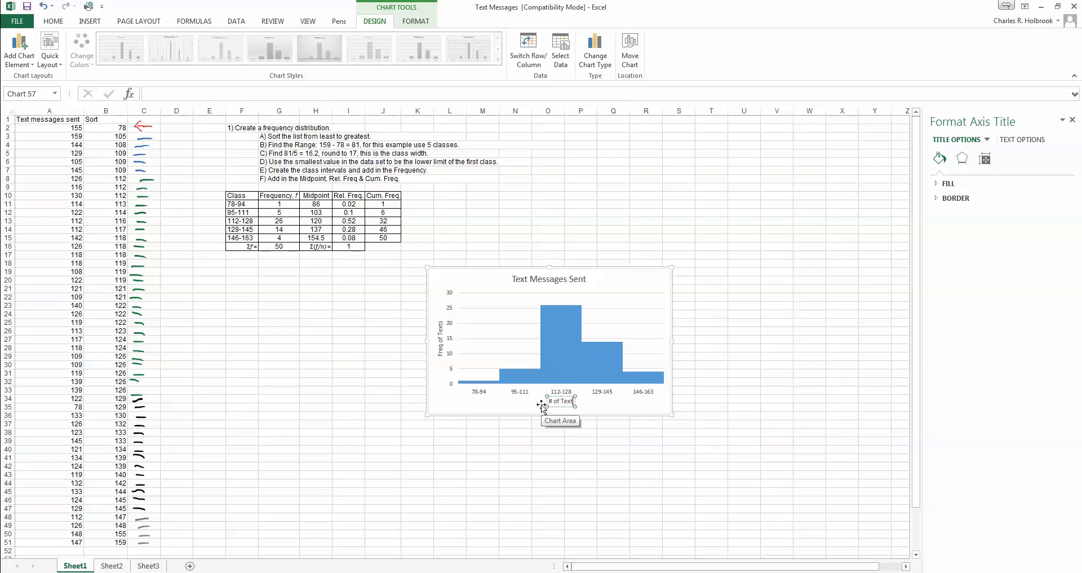
type("s Sent")
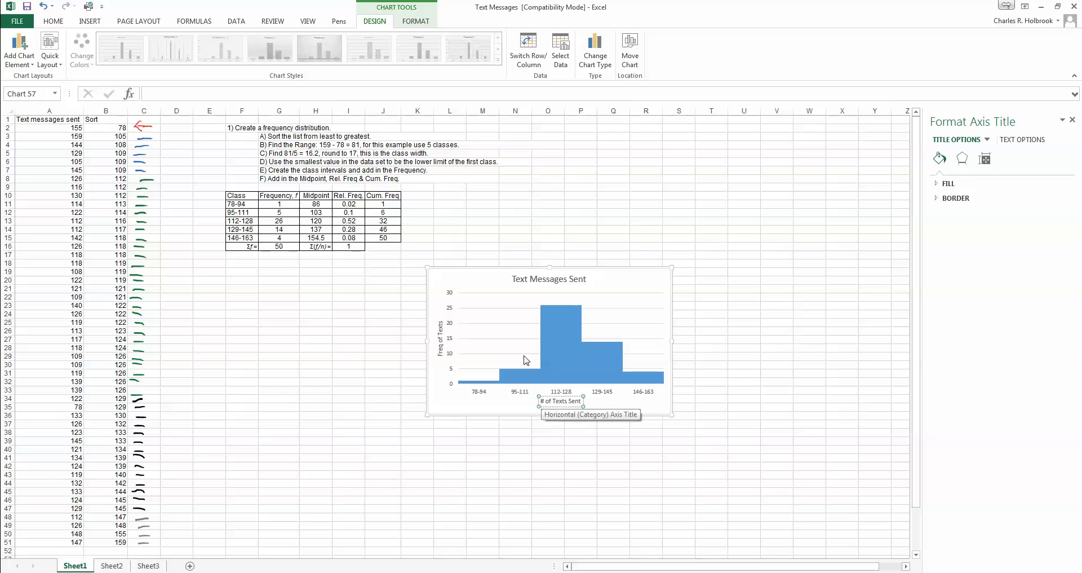
left_click(559, 478)
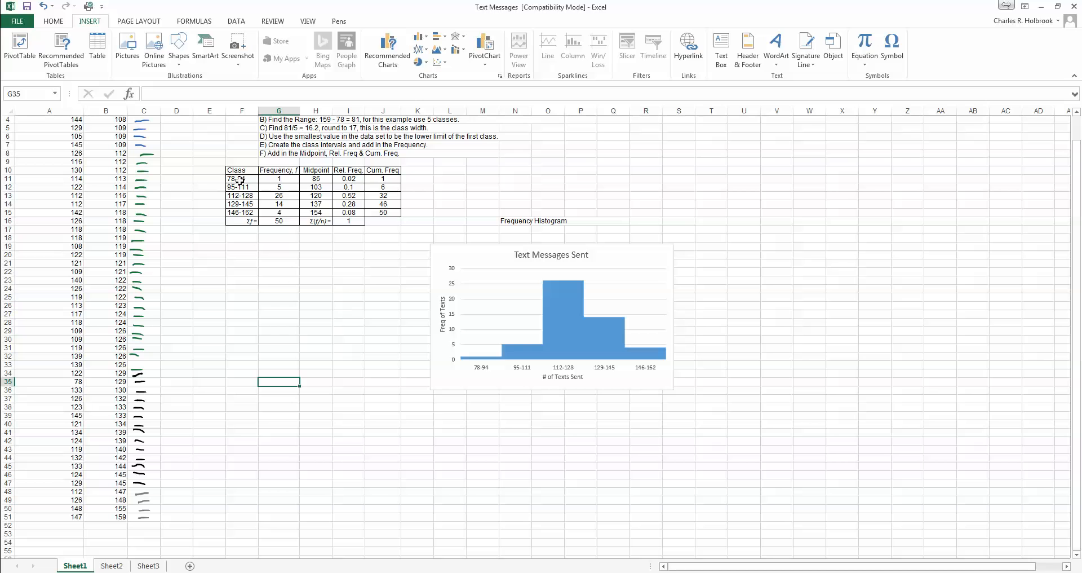
- Copy the class midpoints from H11:H15 to G22:G26 below the frequency table
left_click_drag(239, 179, 276, 216)
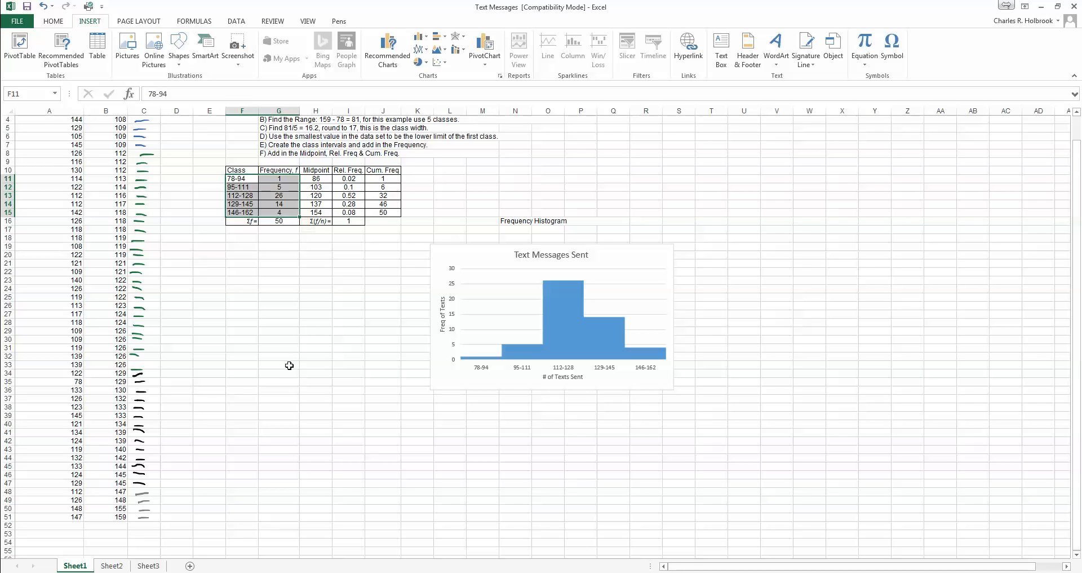
left_click(289, 365)
left_click_drag(317, 181, 323, 213)
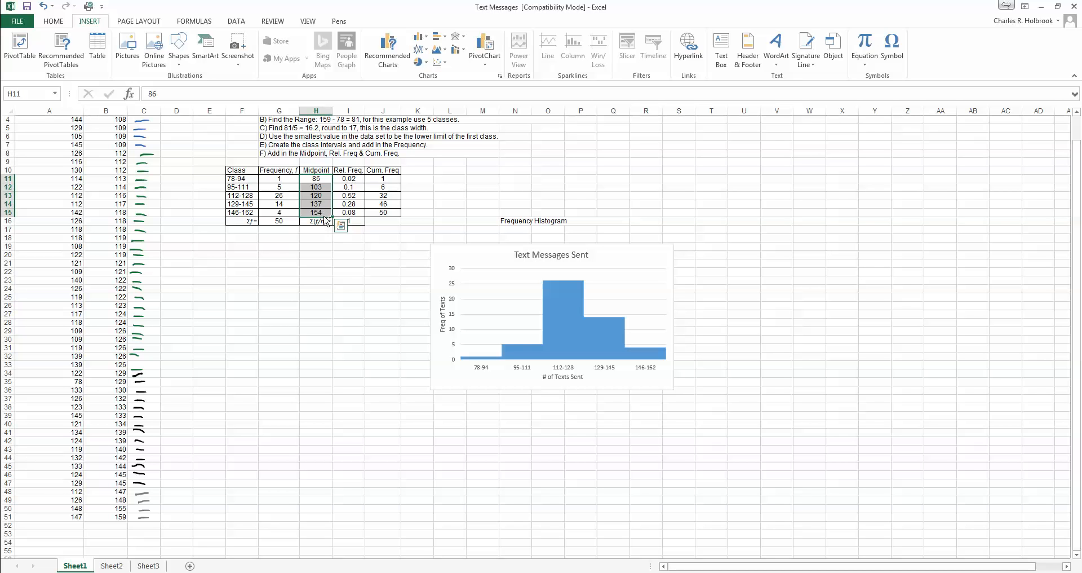
left_click(285, 271)
key("ctrl+v")
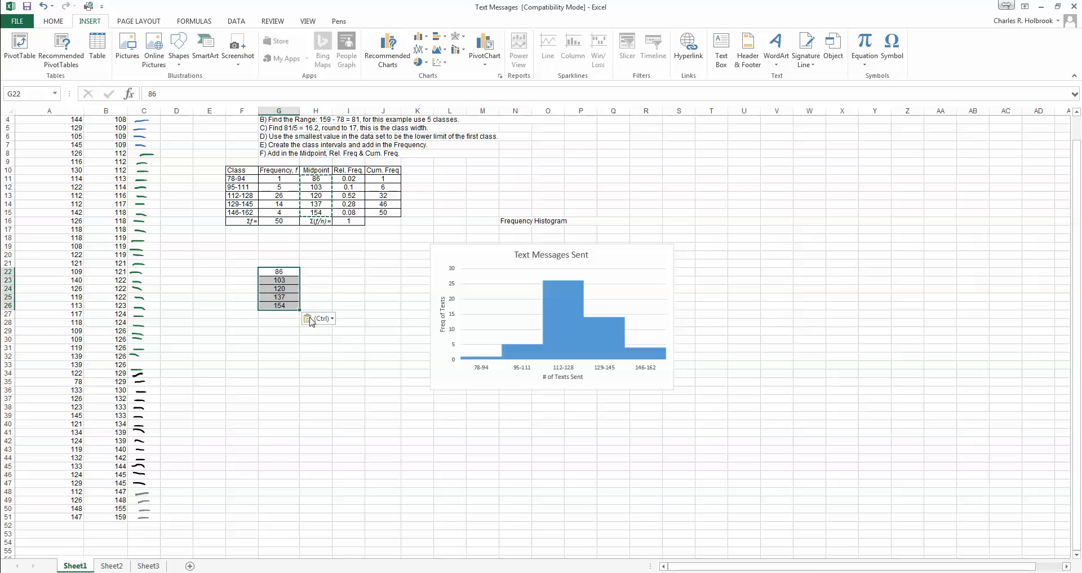
- Copy the class frequencies from G11:G15 to H22:H26 beside the copied midpoints
left_click(319, 272)
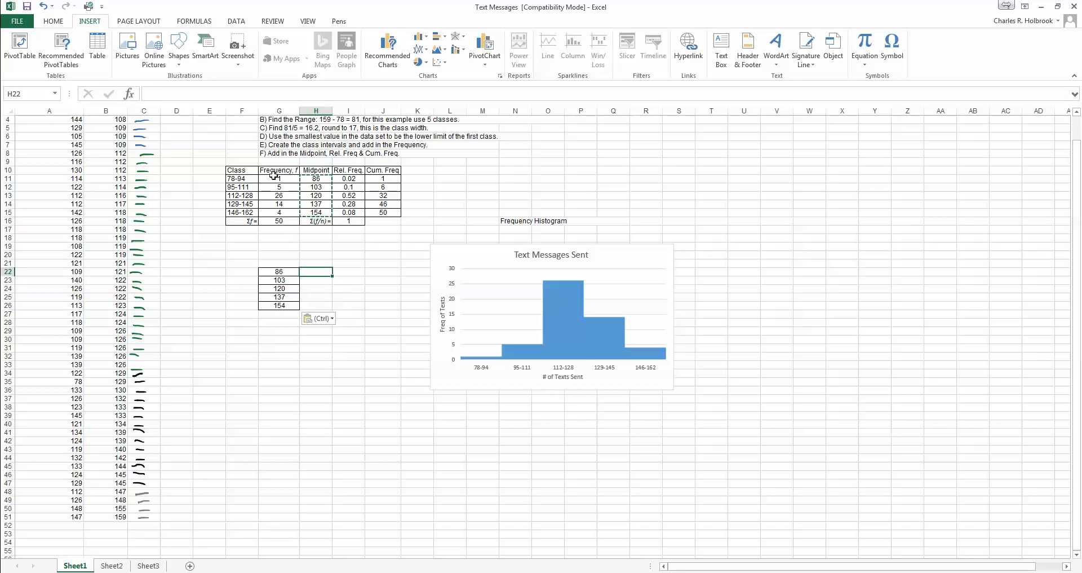
left_click_drag(280, 180, 285, 212)
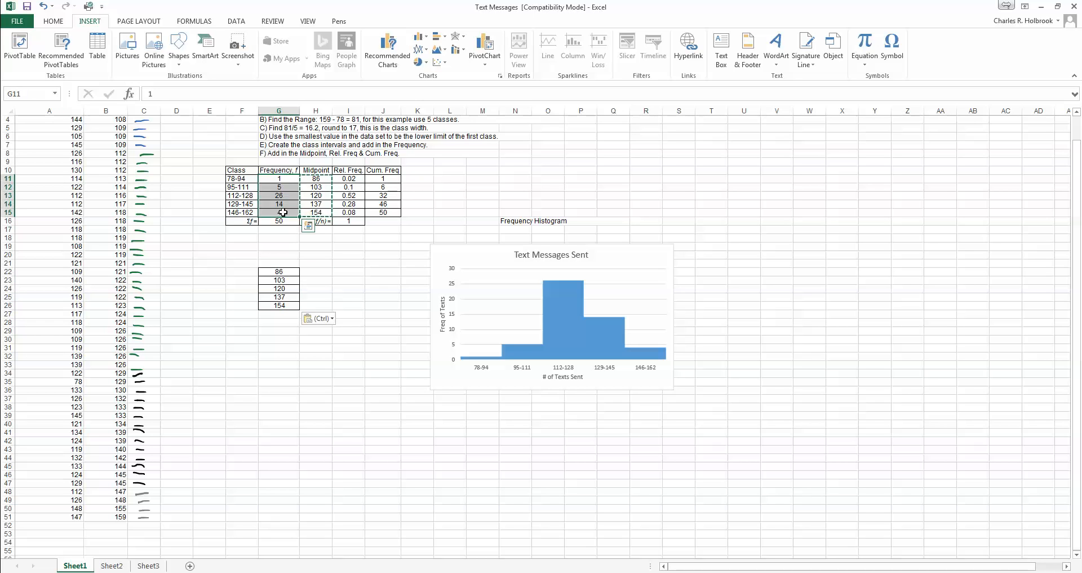
key("ctrl+c")
left_click(316, 272)
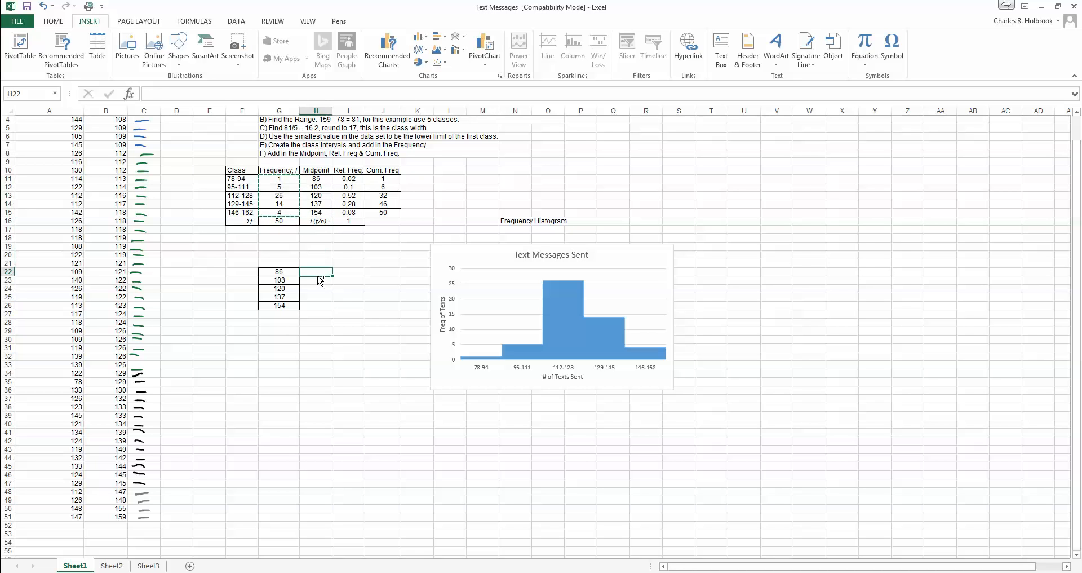
key("ctrl+v")
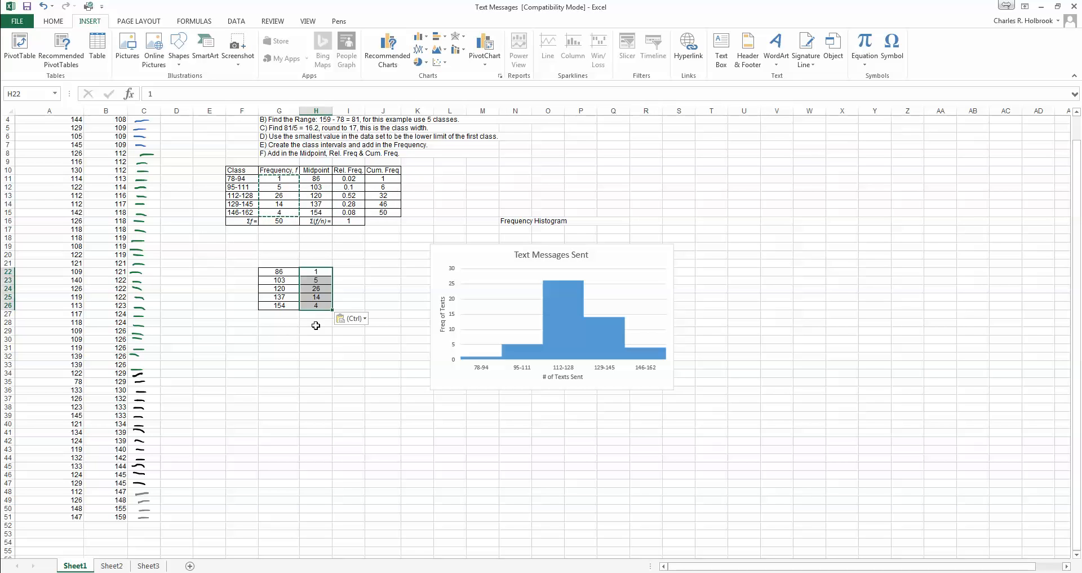
- Enter the extra lower midpoint 69 in G21 above the copied midpoints and center it
left_click(283, 263)
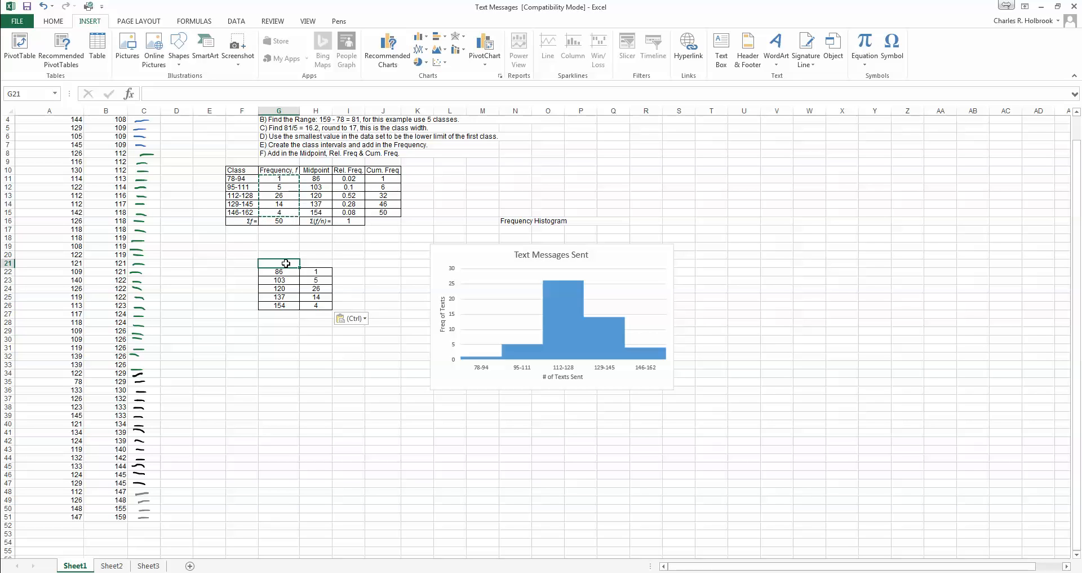
type("69")
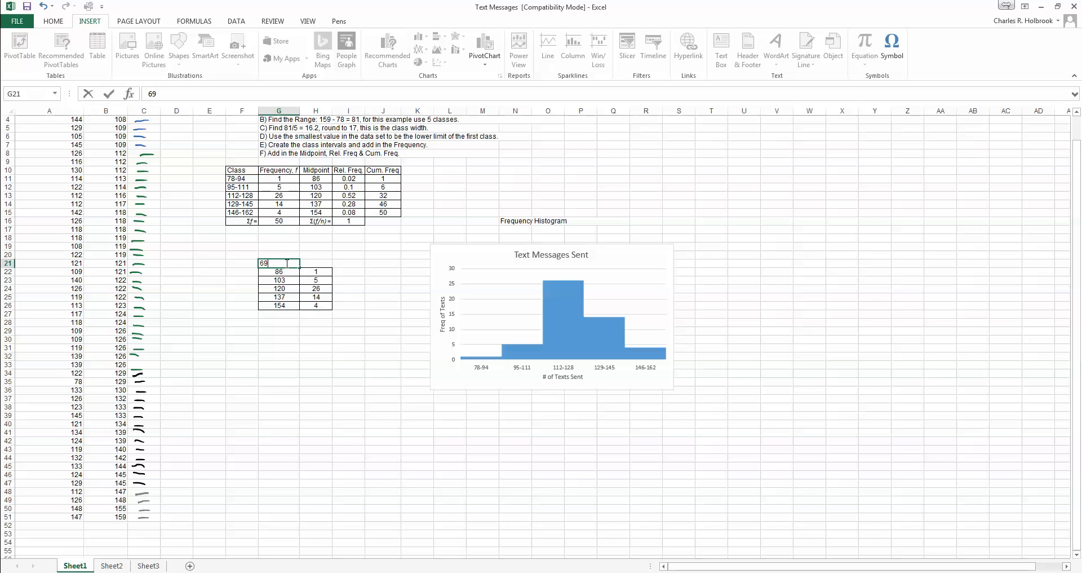
left_click(318, 263)
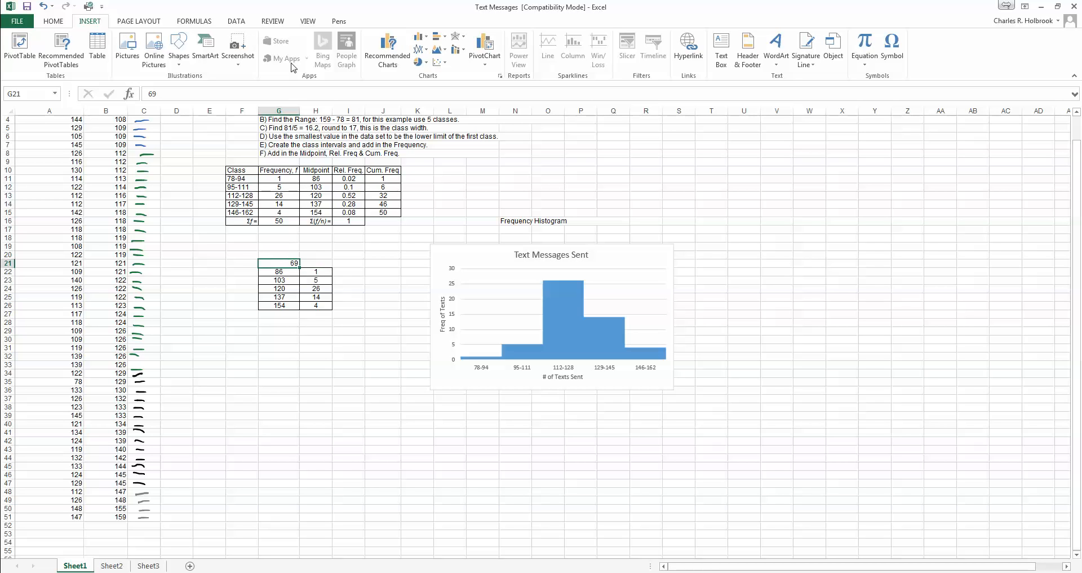
left_click(51, 21)
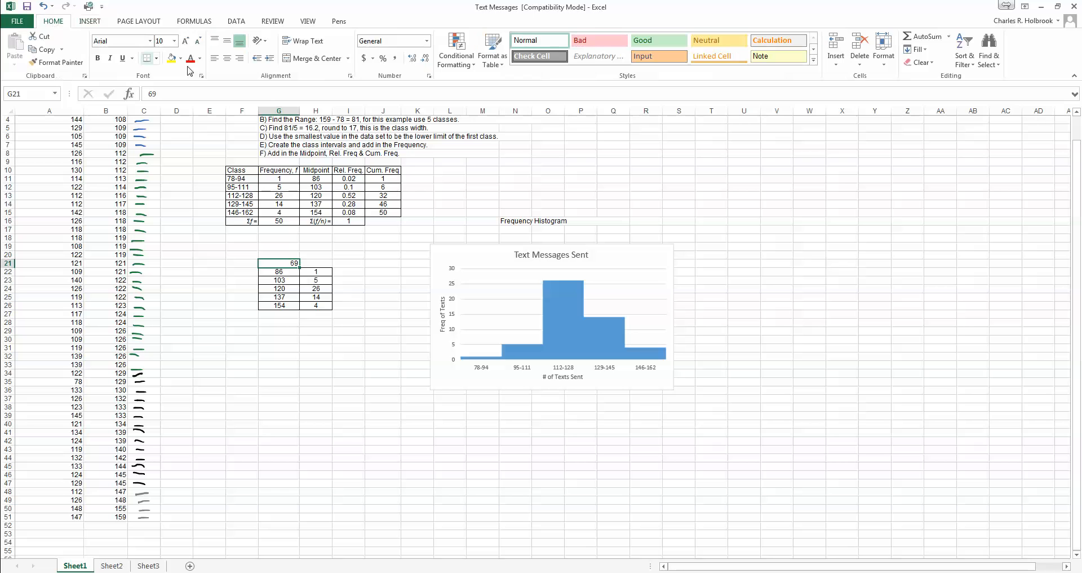
left_click(347, 61)
left_click(319, 87)
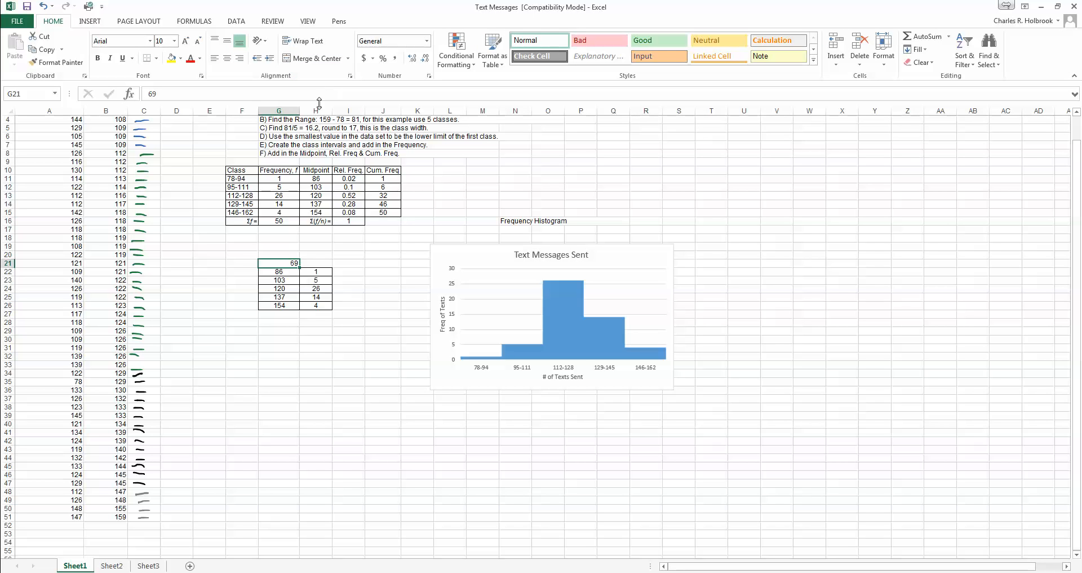
left_click(322, 263)
left_click(288, 261)
left_click(226, 58)
- Enter a frequency of 0 in H21 beside the 69 midpoint and center it
left_click(324, 264)
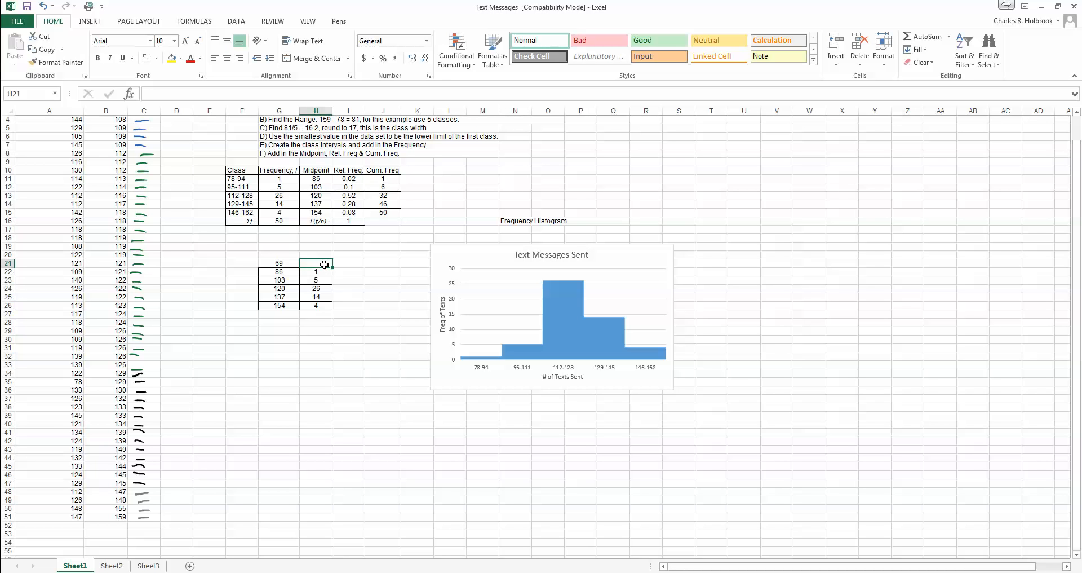
type("0")
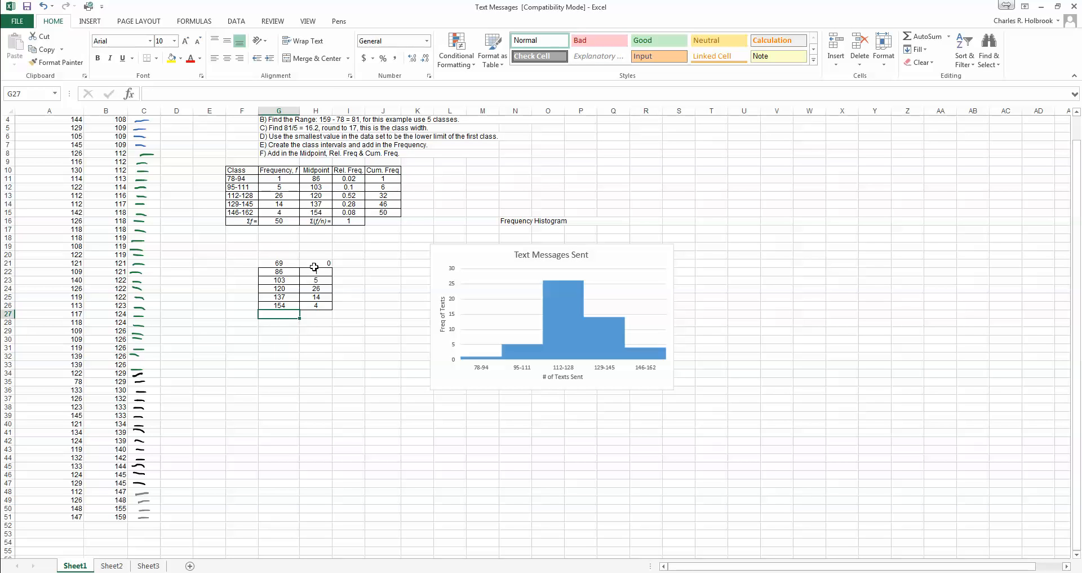
left_click(319, 263)
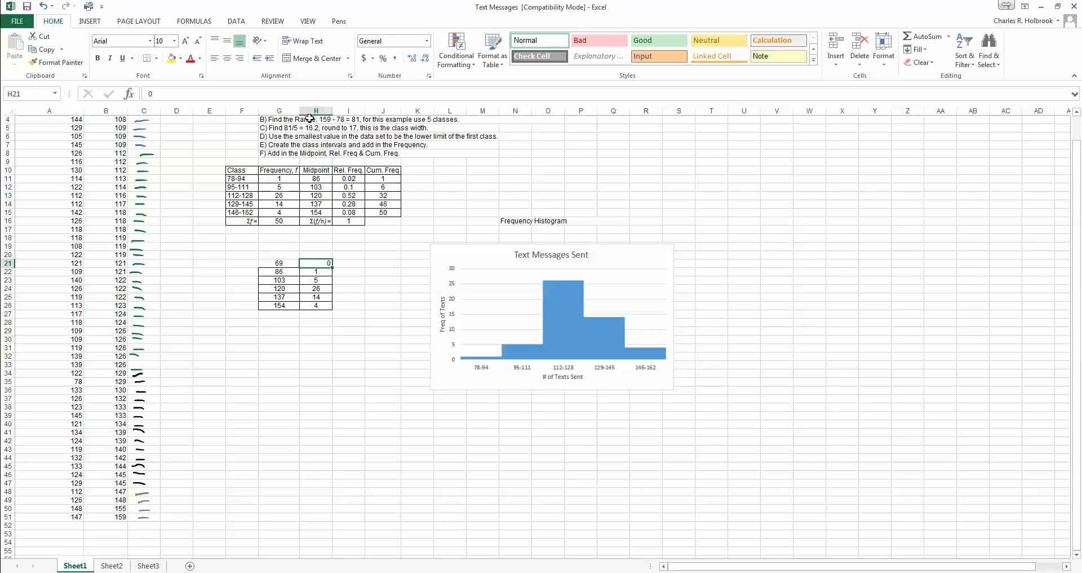
left_click(227, 58)
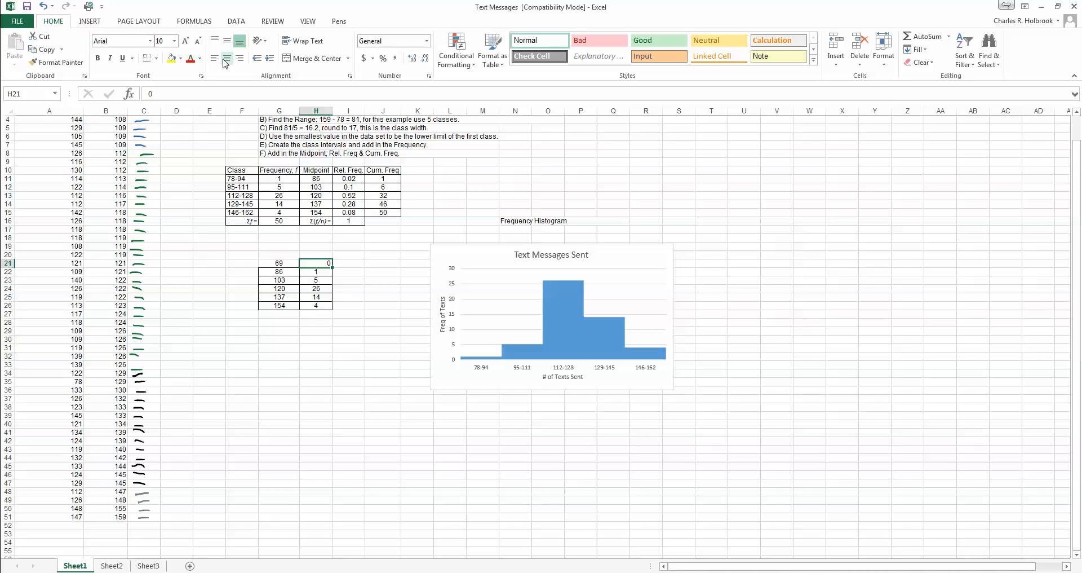
- Add the extra upper midpoint 171 in G27 with a frequency of 0 in H27
left_click(279, 316)
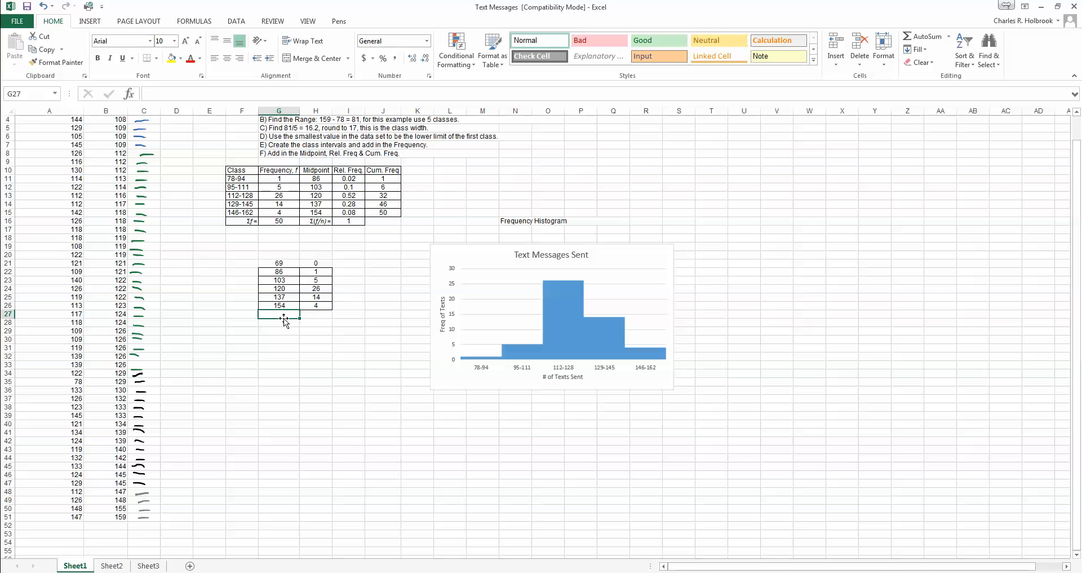
type("171")
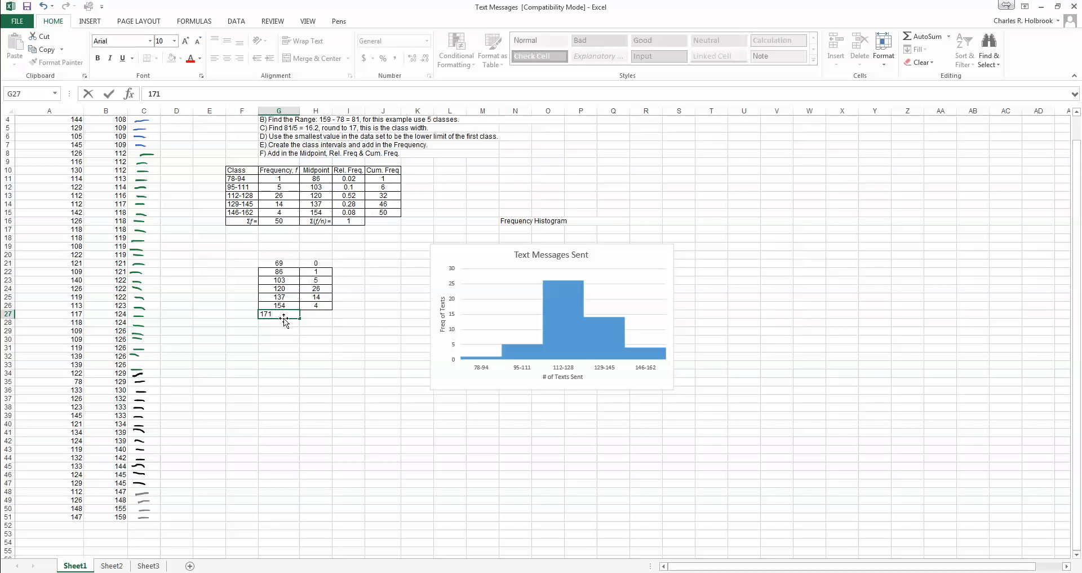
left_click(320, 316)
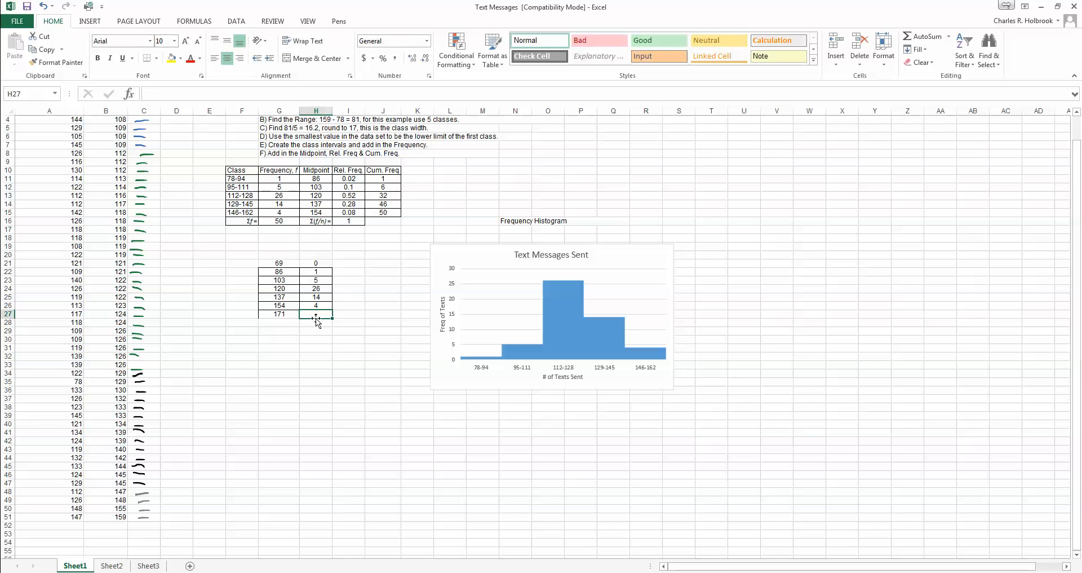
type("0")
left_click(320, 358)
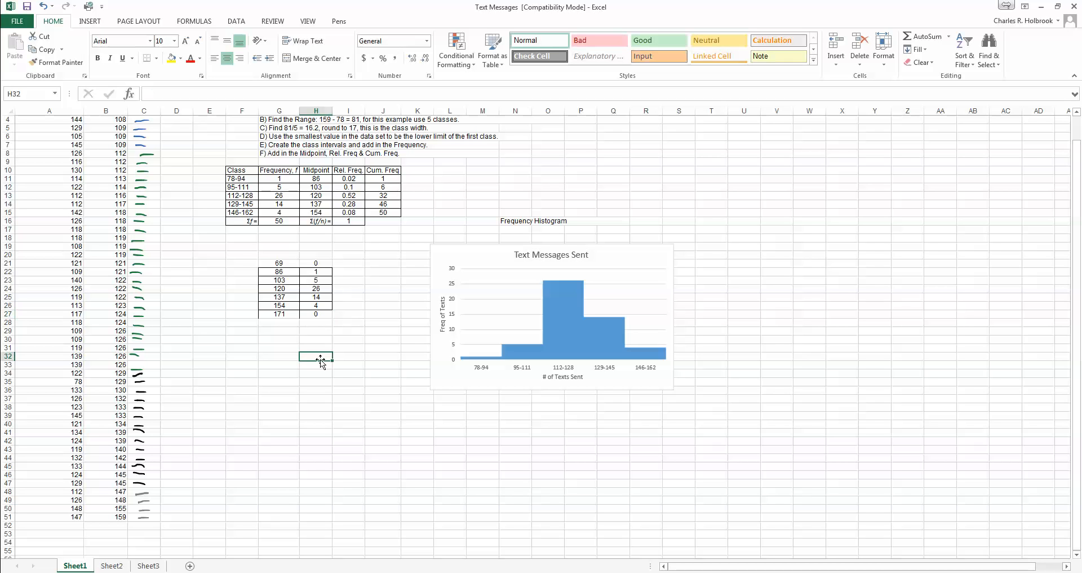
- Insert a scatter chart with straight lines and markers from G21:H27 and place it to the right of the histogram
left_click(278, 262)
left_click_drag(278, 263, 310, 316)
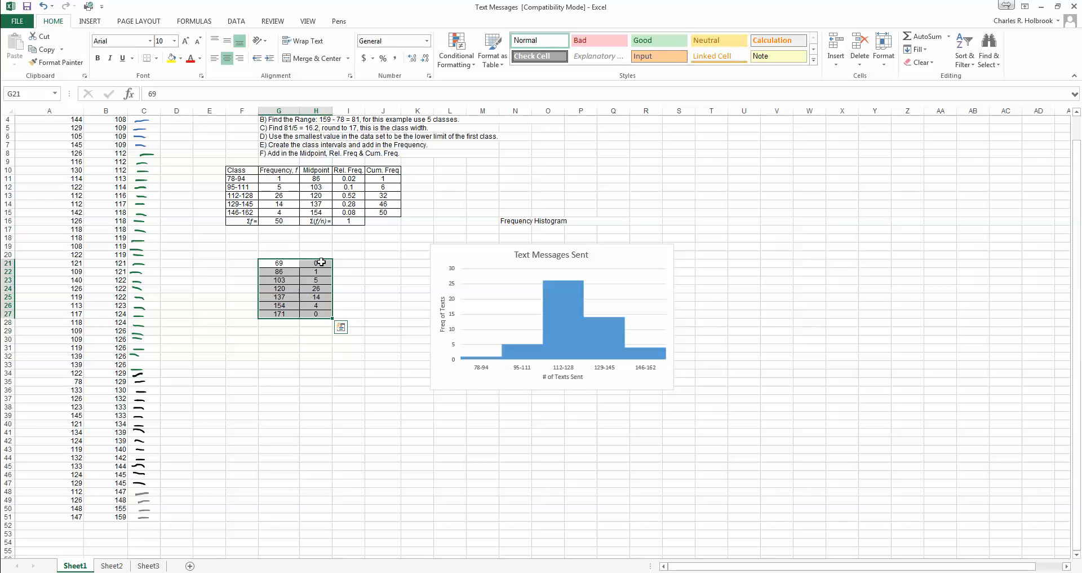
left_click(93, 22)
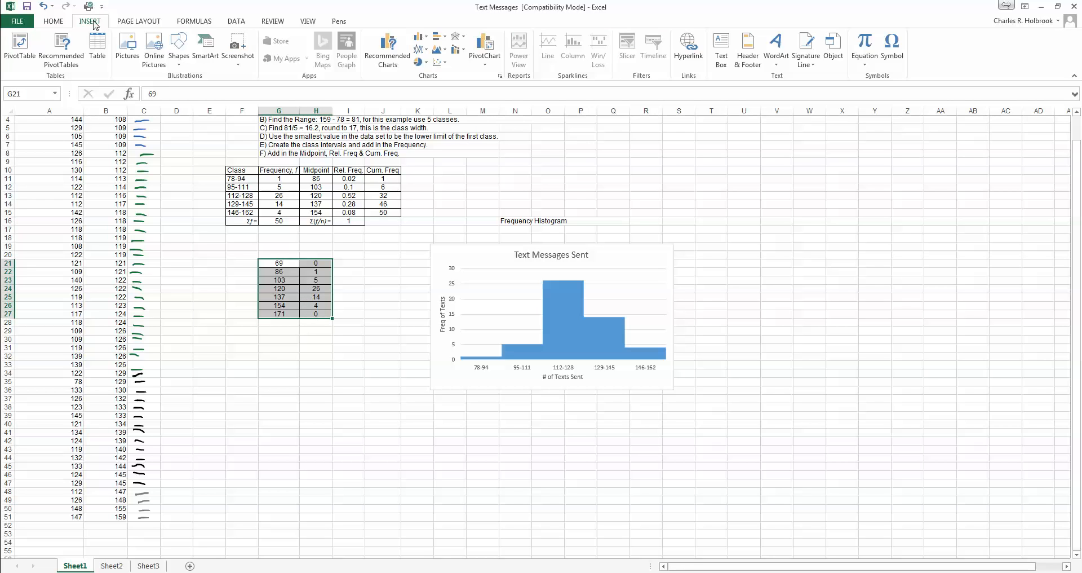
left_click(446, 66)
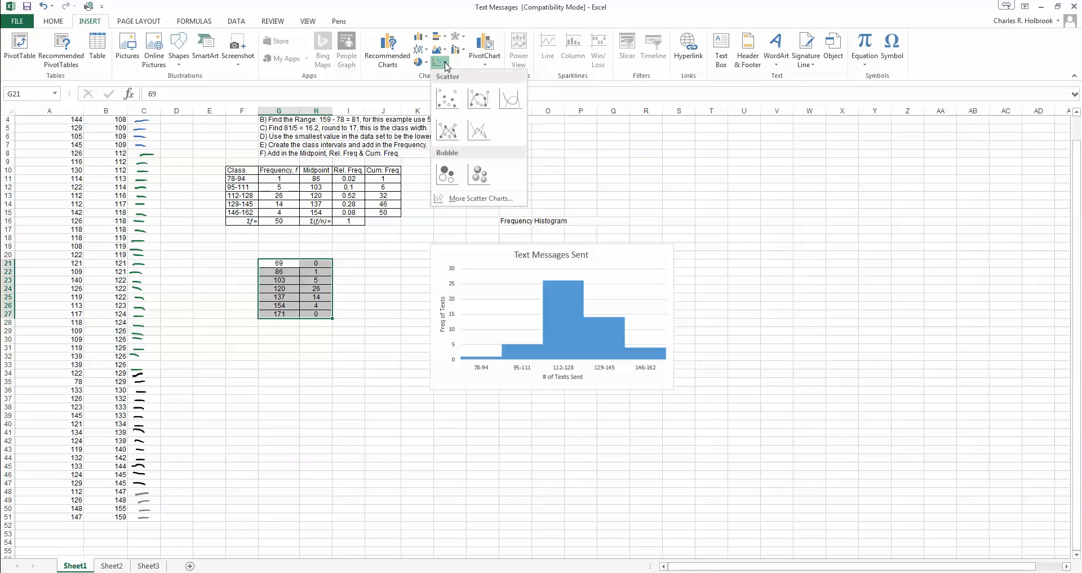
left_click(446, 130)
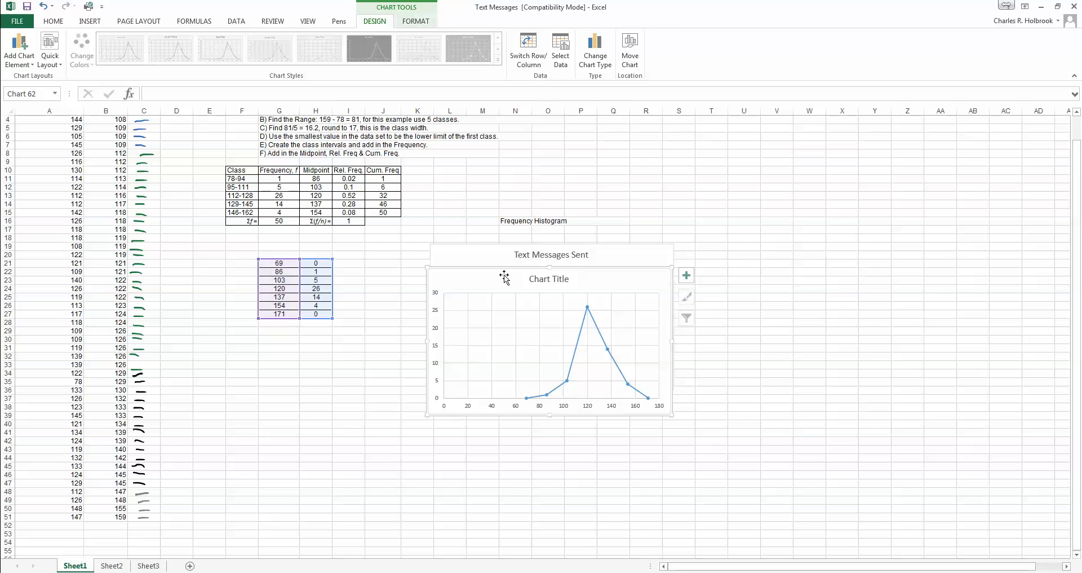
left_click_drag(512, 270, 774, 247)
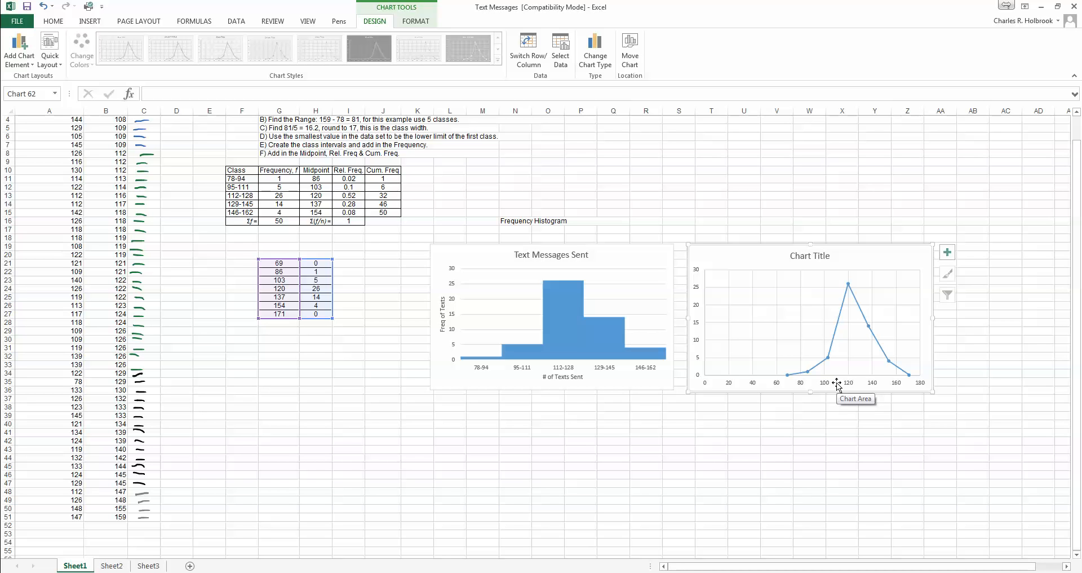
- Replace the scatter chart's placeholder title with Frequency Polygon
left_click(823, 257)
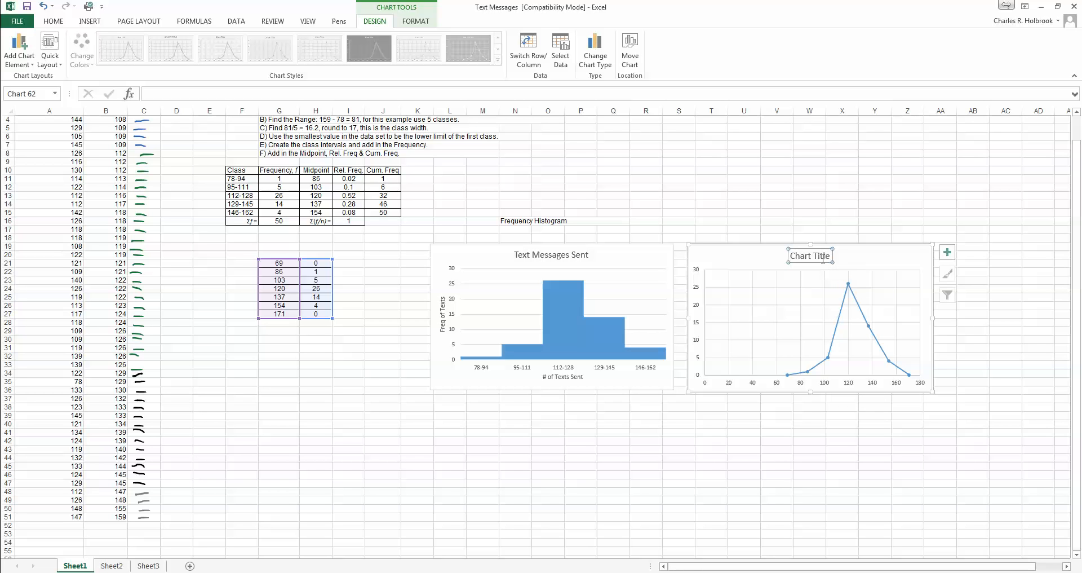
key("BackSpace")
key("BackSpace")
key("BackSpace")
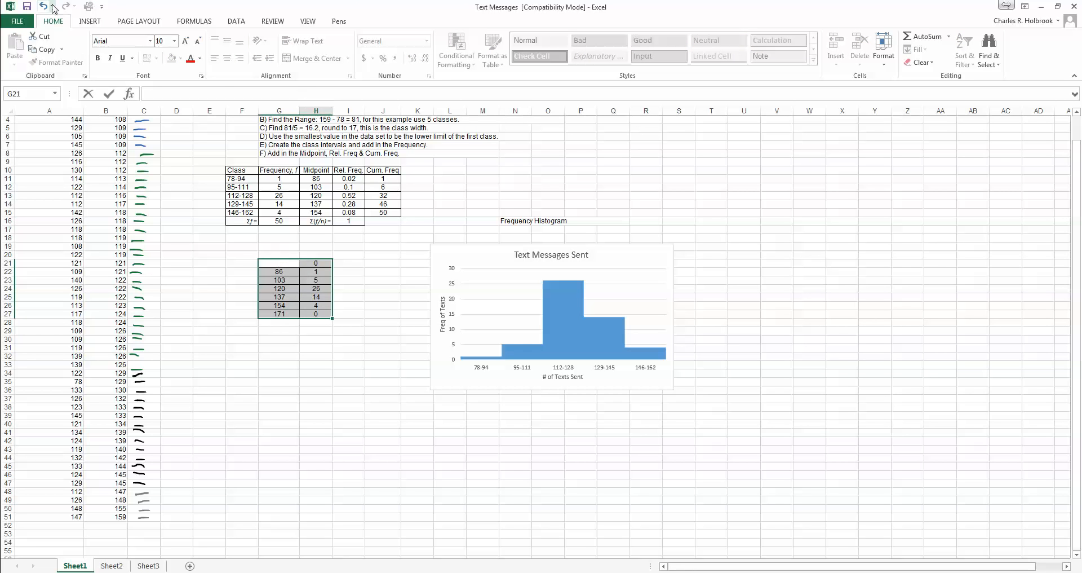
left_click(44, 6)
key("ctrl+y")
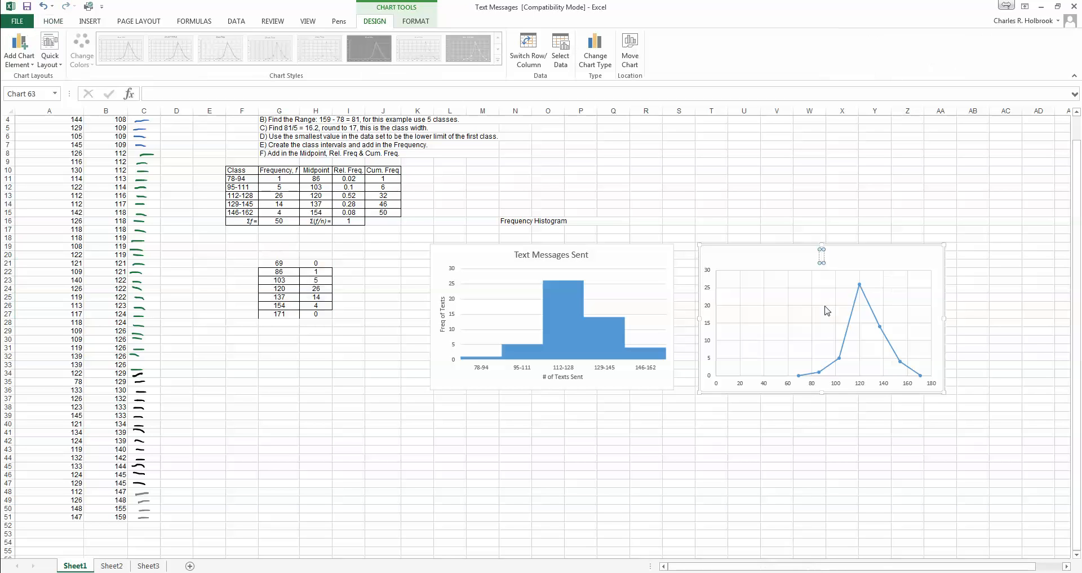
type("Frequency Polygon")
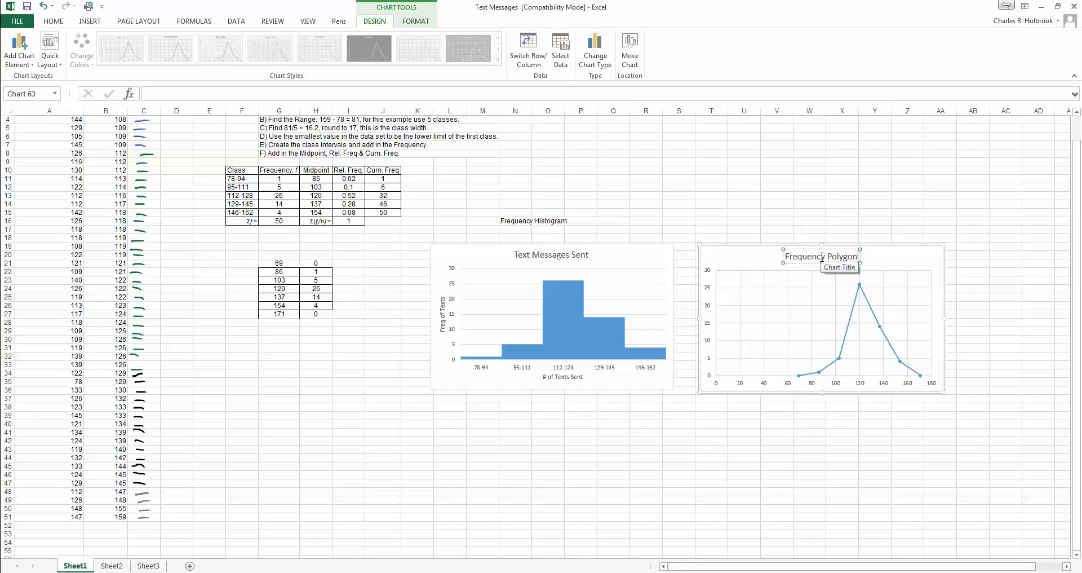
left_click(584, 483)
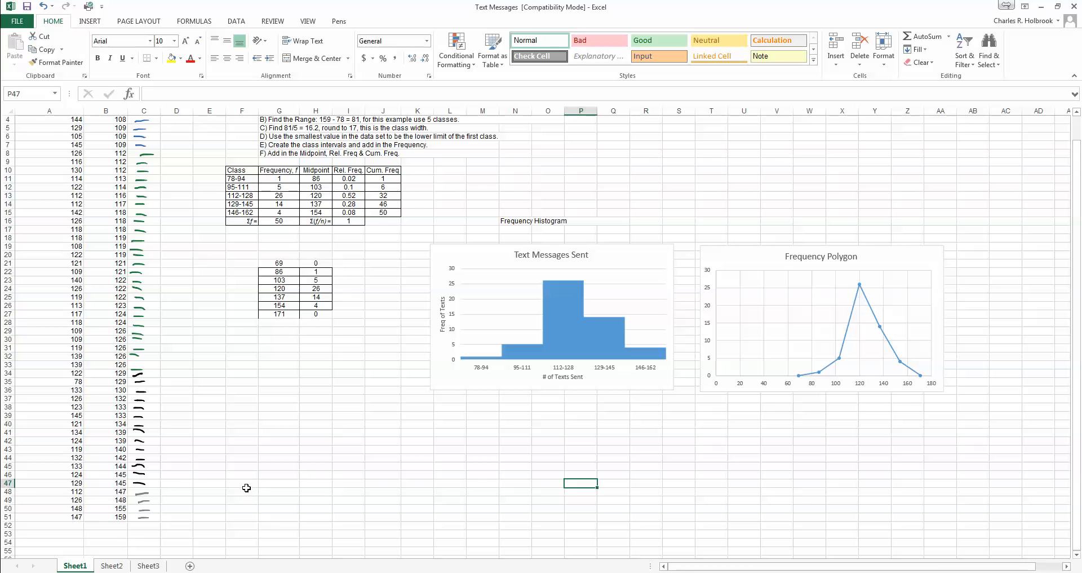
- Fill cell B2, the smallest value in the sorted list, with yellow
scroll(248, 491, "up", 1)
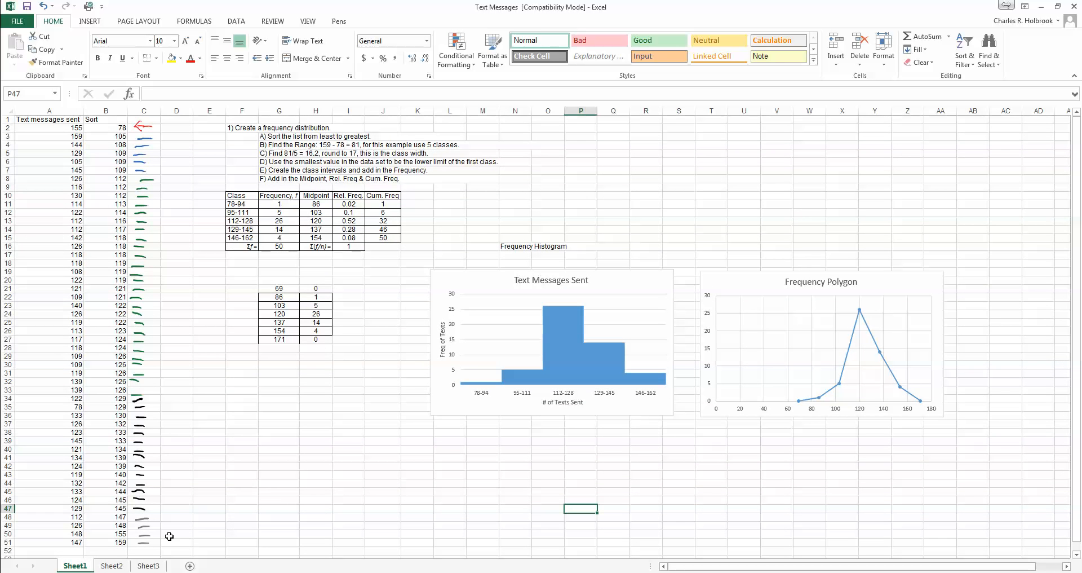
left_click(118, 128)
left_click(172, 58)
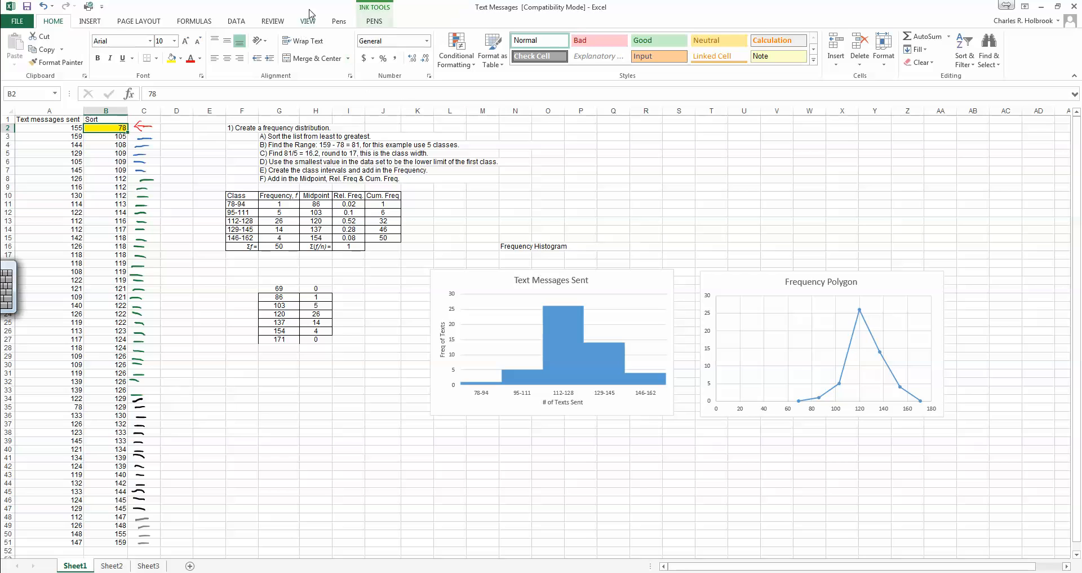
- Draw red pen arrows pointing down at the histogram's 78-94 and 95-111 bars
left_click(339, 22)
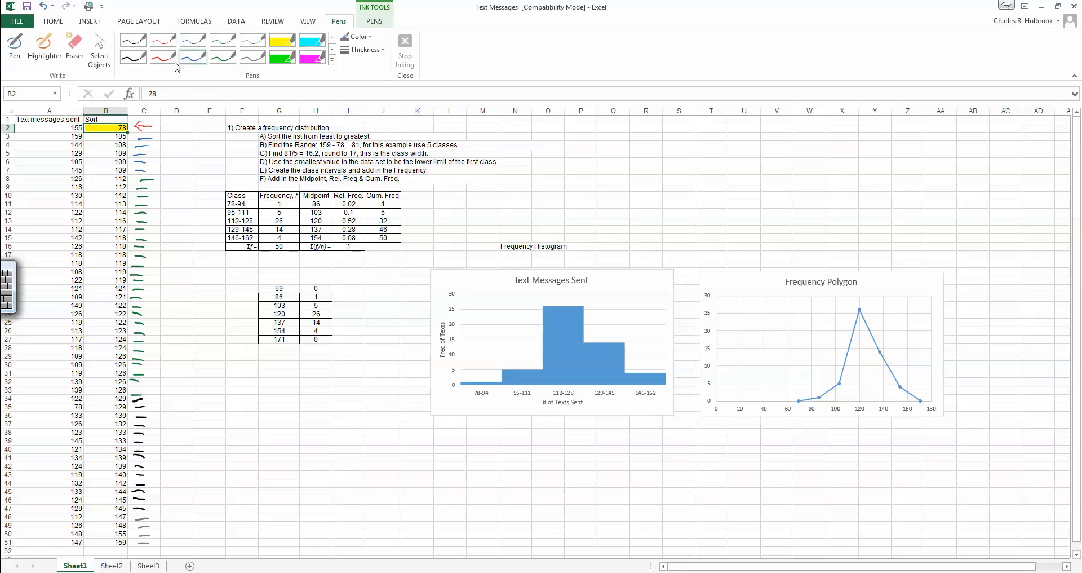
left_click(163, 57)
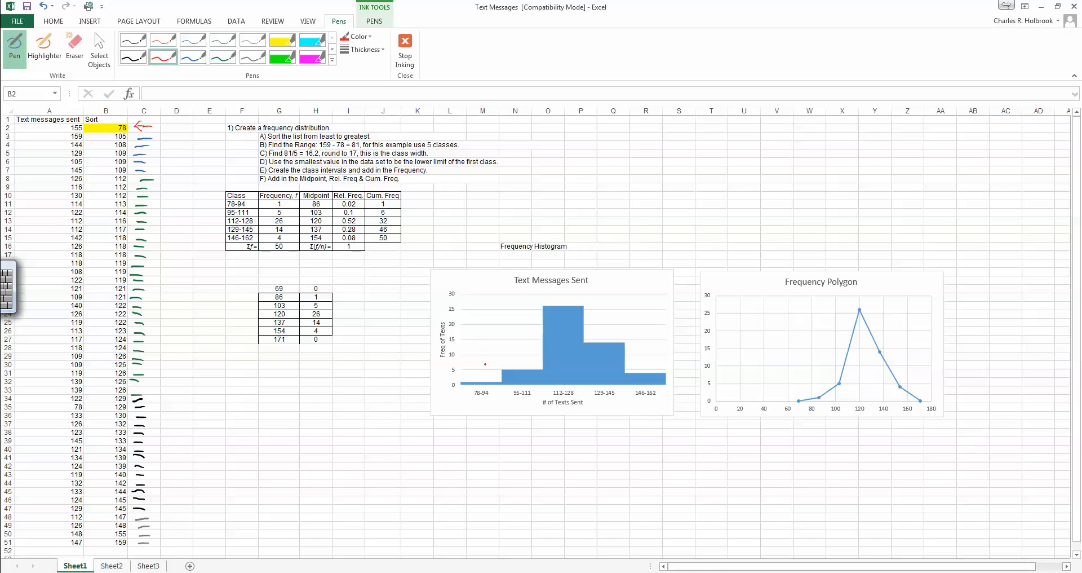
left_click_drag(478, 338, 490, 372)
left_click_drag(514, 346, 518, 355)
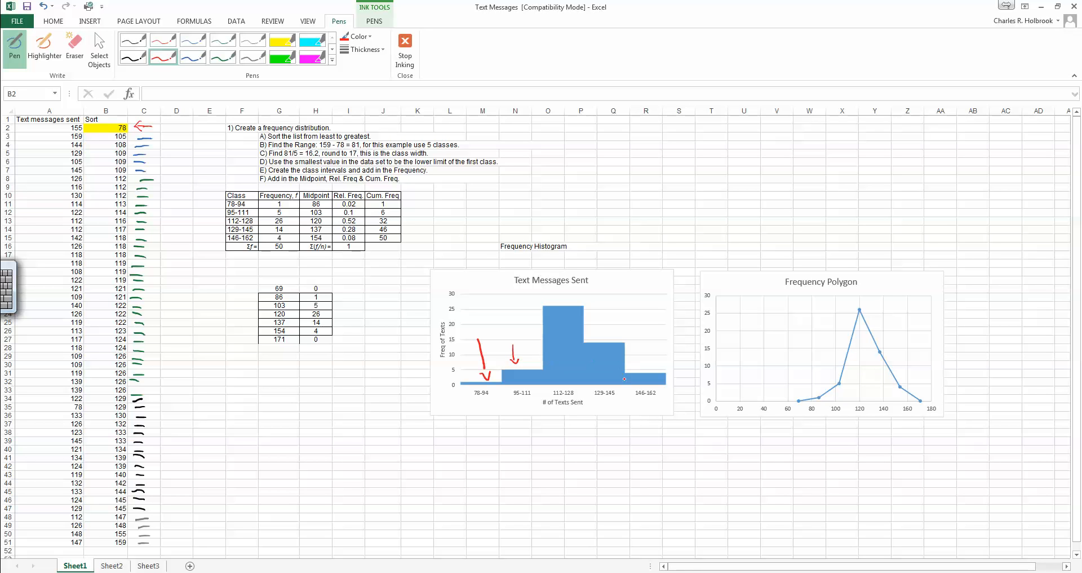